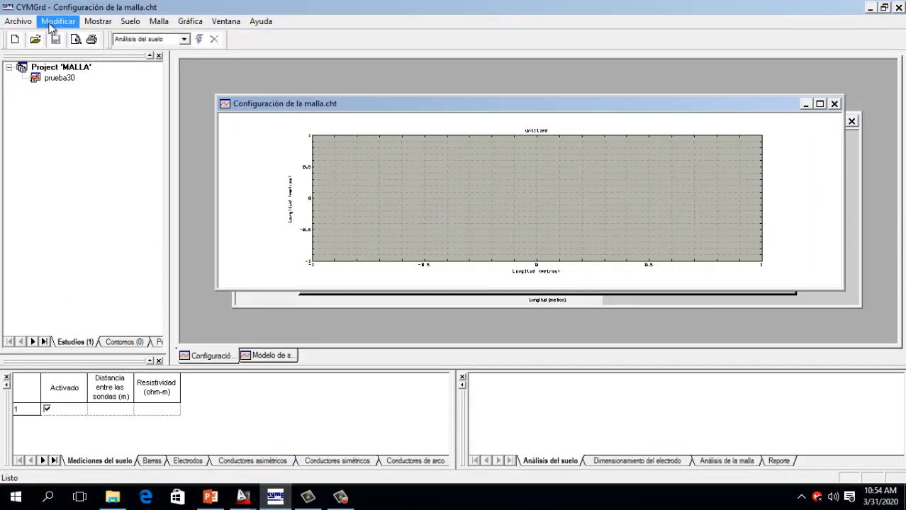
Look through the CYMGrd help index and its general introduction, then close the help.
left_click(259, 23)
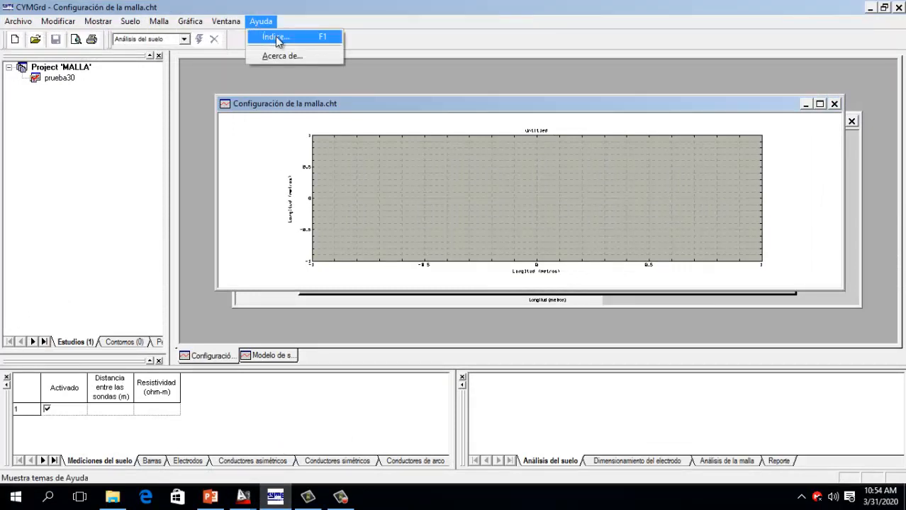
left_click(276, 37)
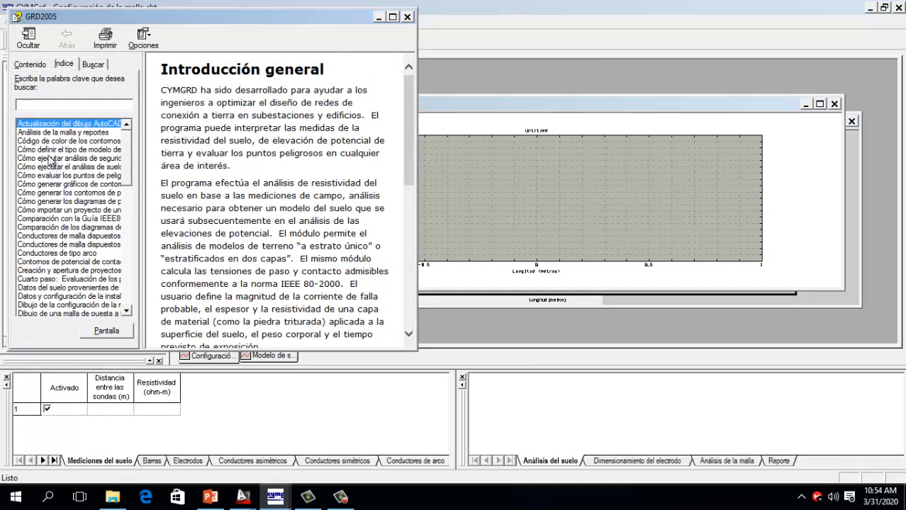
left_click(51, 159)
left_click_drag(212, 115, 299, 128)
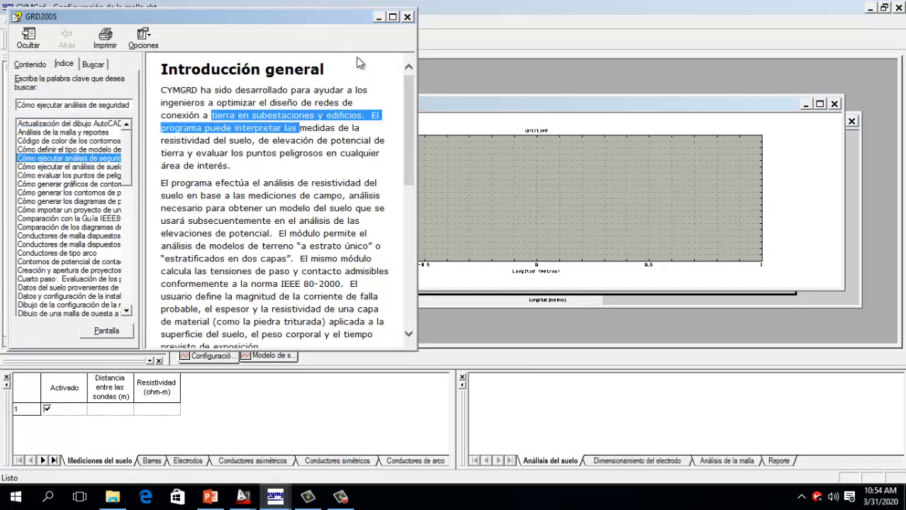
left_click(408, 18)
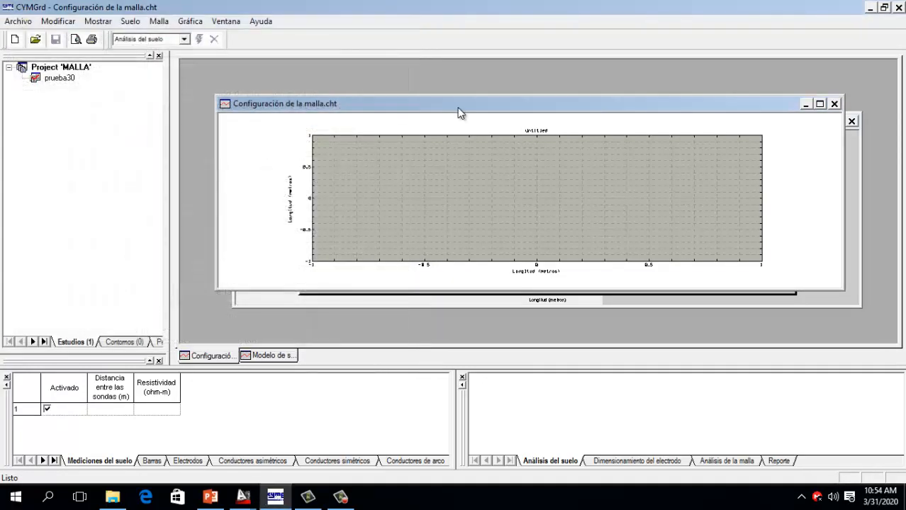
Switch to the cymdef.dwg drawing in AutoCAD and examine its list of layers.
left_click(872, 8)
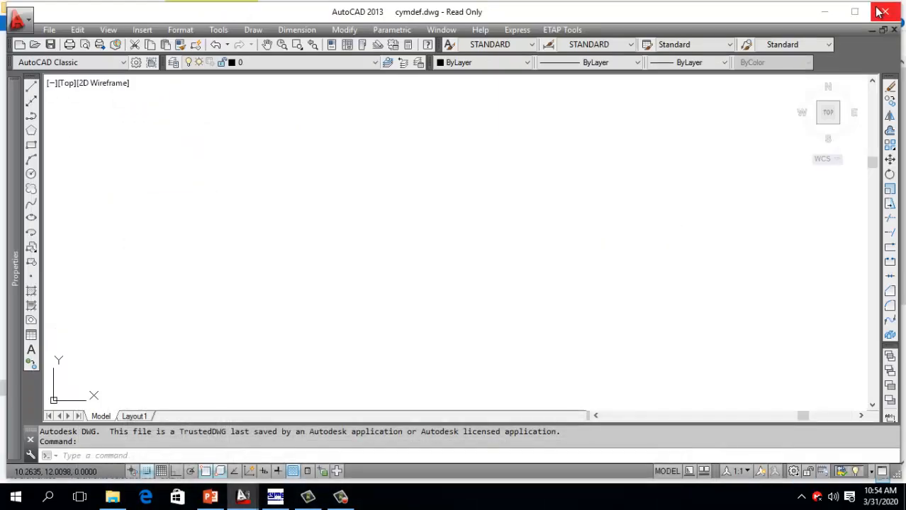
left_click(375, 62)
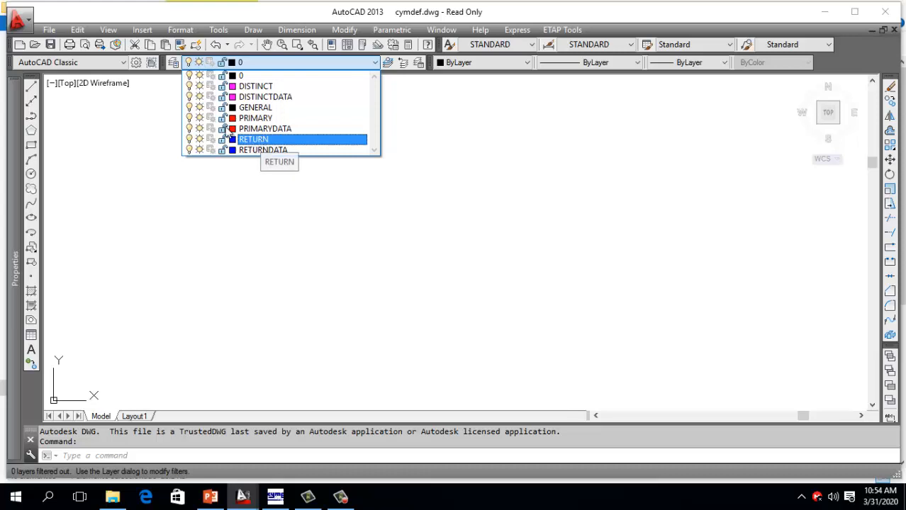
left_click(49, 36)
left_click(49, 36)
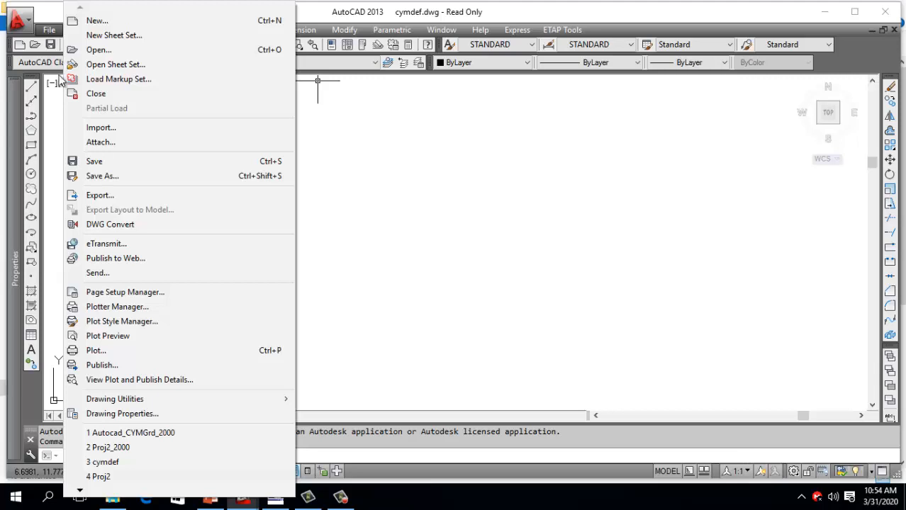
left_click(110, 177)
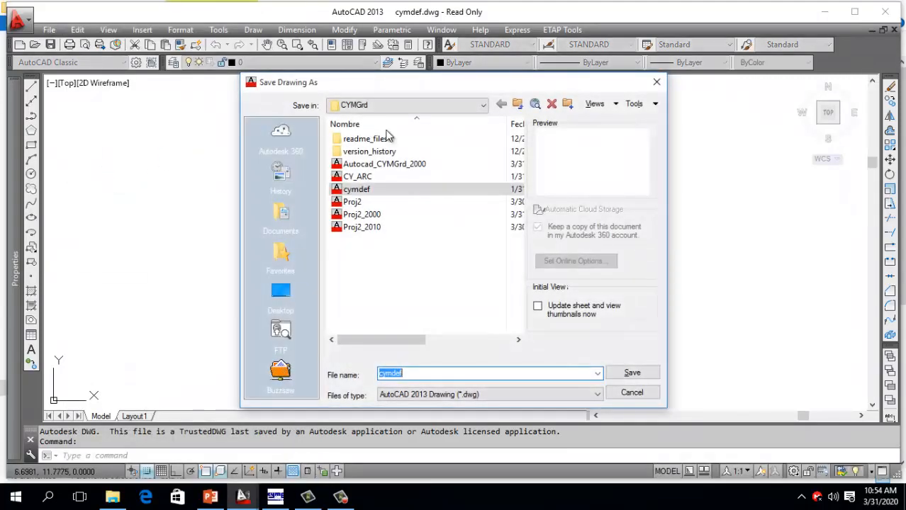
left_click(425, 169)
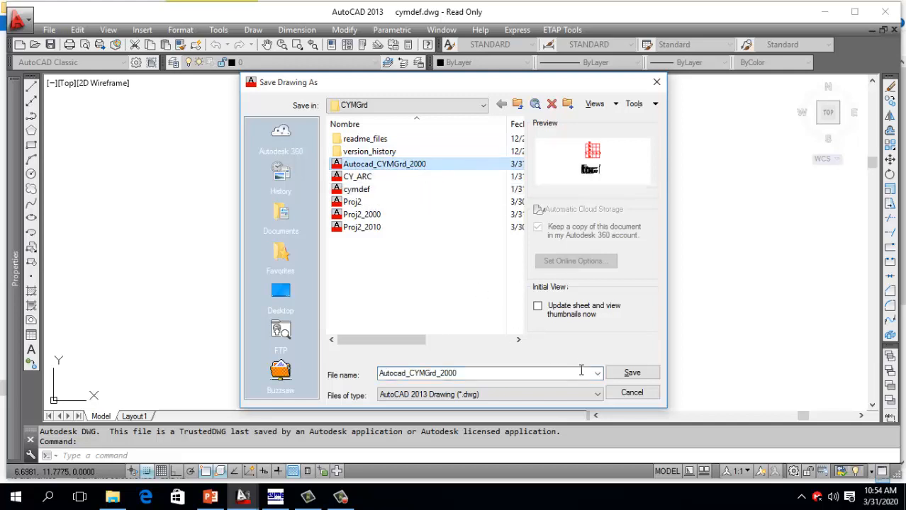
left_click(583, 396)
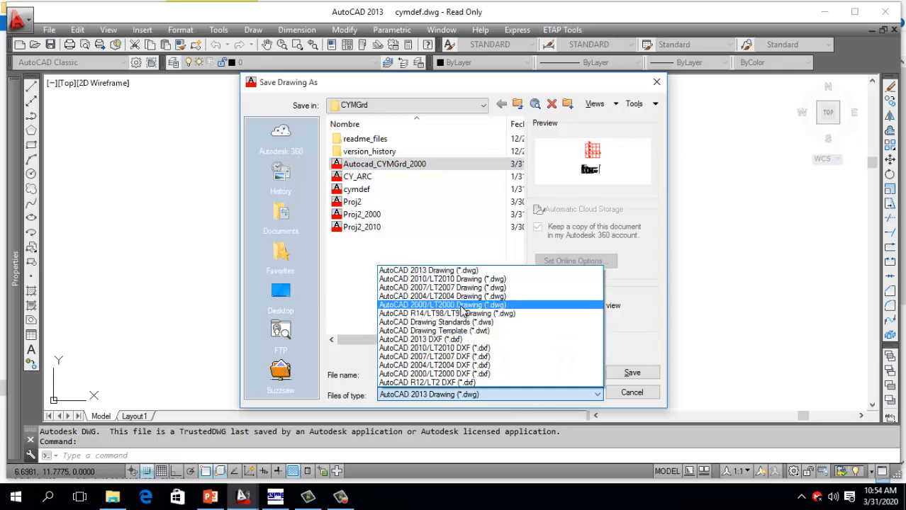
left_click(461, 307)
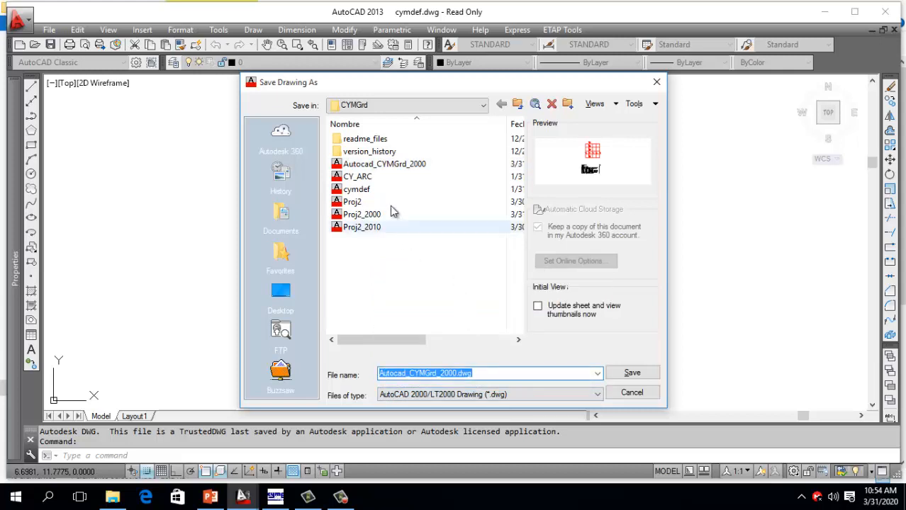
left_click(631, 393)
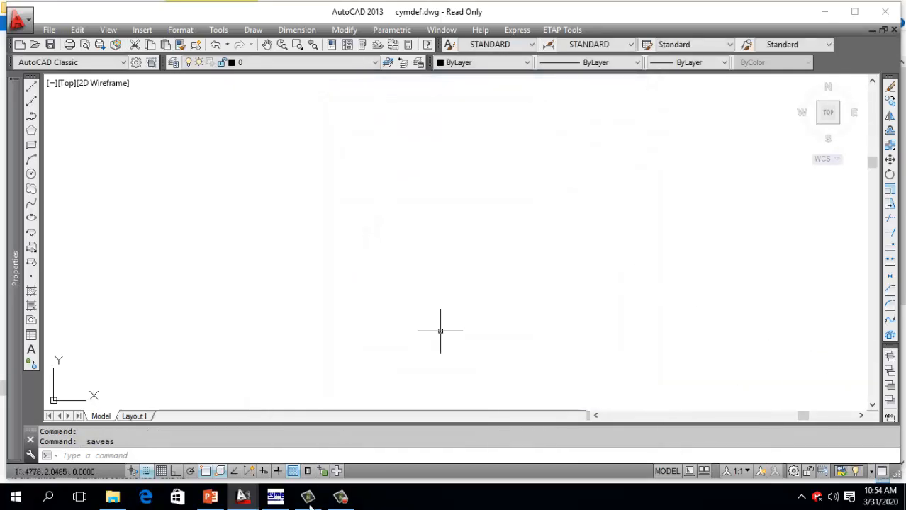
Switch to the Autocad_CYMGrd_2000.dwg drawing, maximize its window and review its layers.
mouse_move(243, 500)
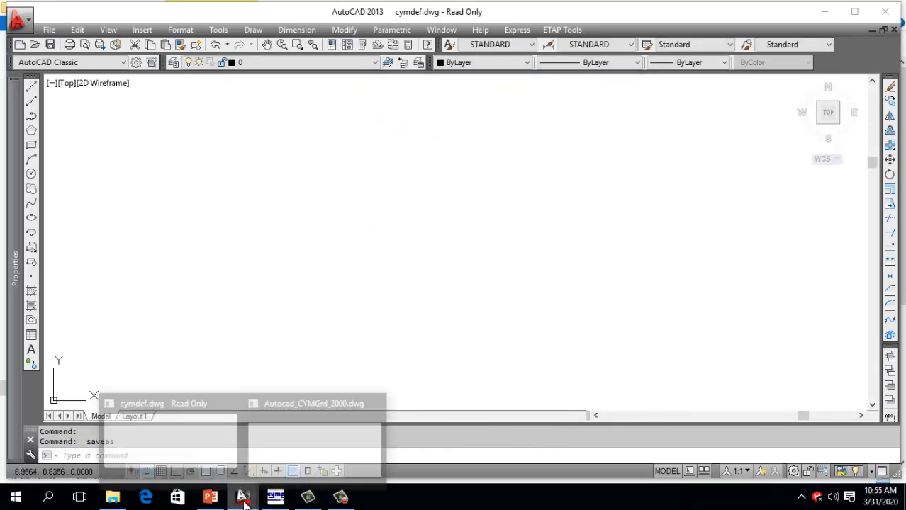
left_click(289, 459)
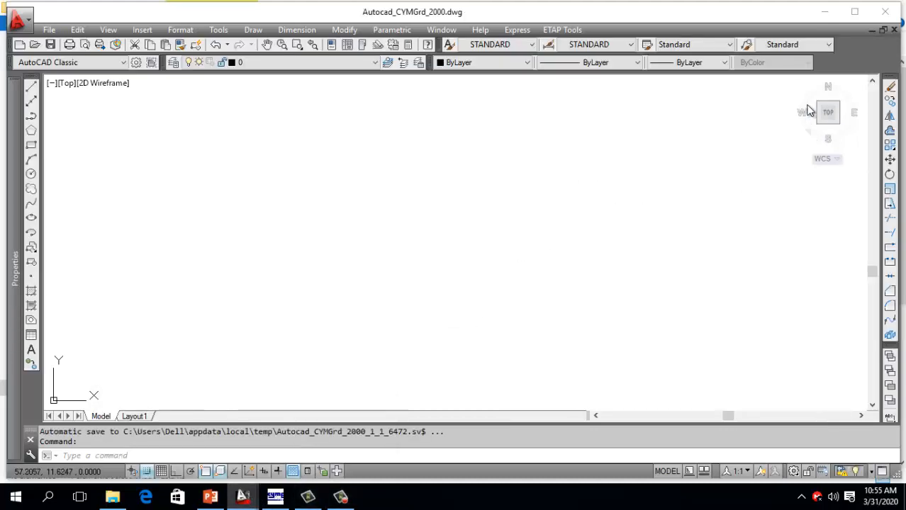
left_click(855, 12)
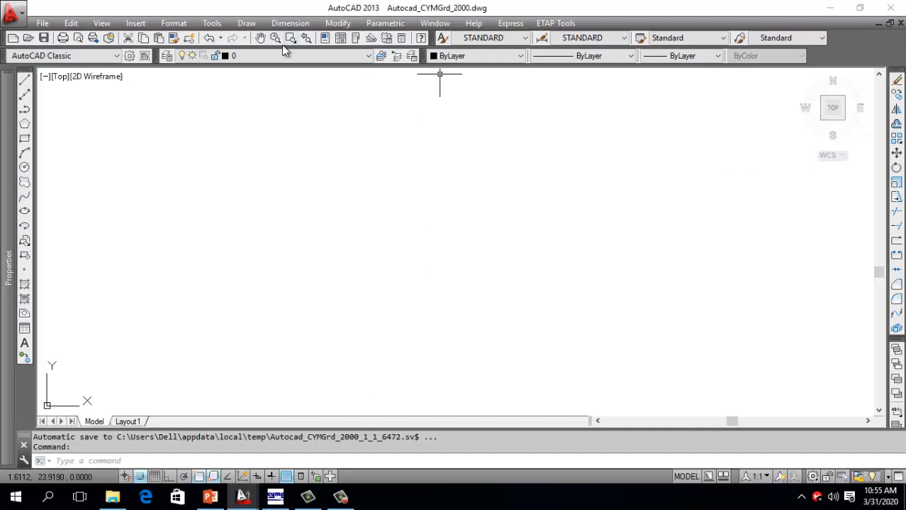
left_click(369, 56)
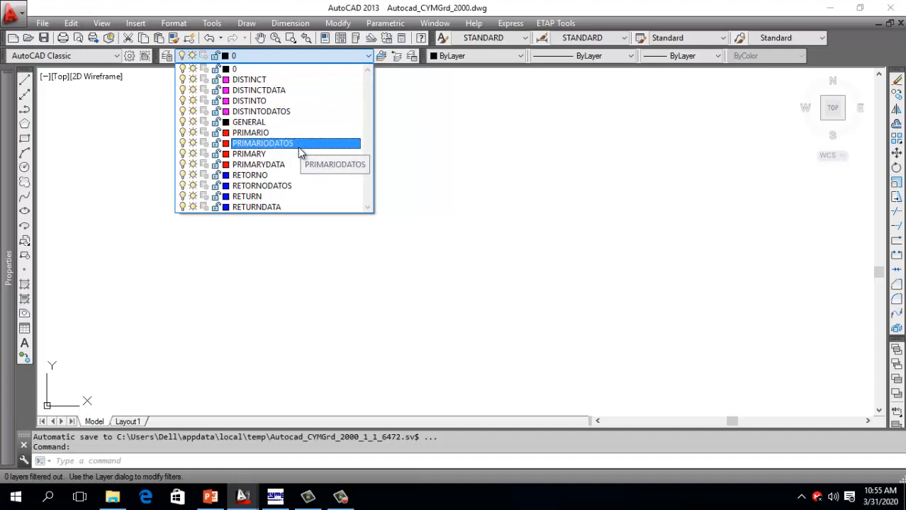
left_click(479, 158)
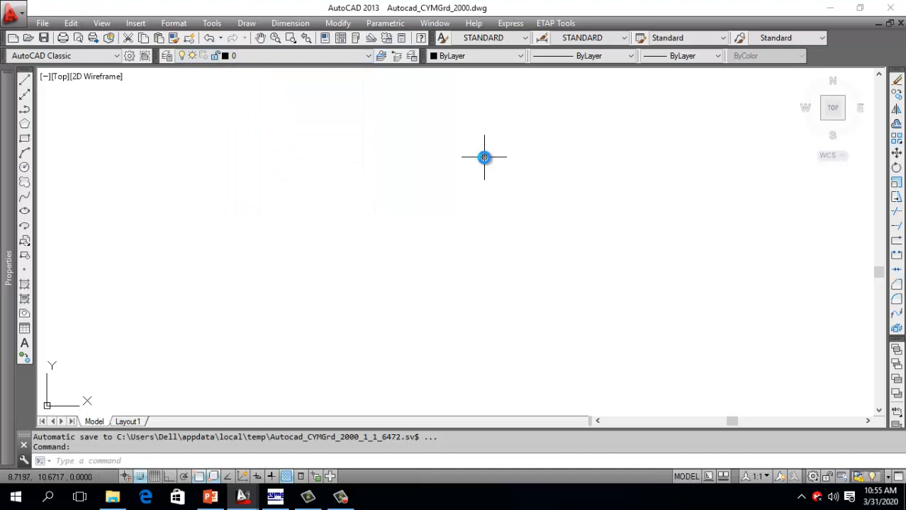
Draw a horizontal line with Ortho on, starting at 0,0,-0.5 and running 10 units in the positive X direction.
left_click(24, 81)
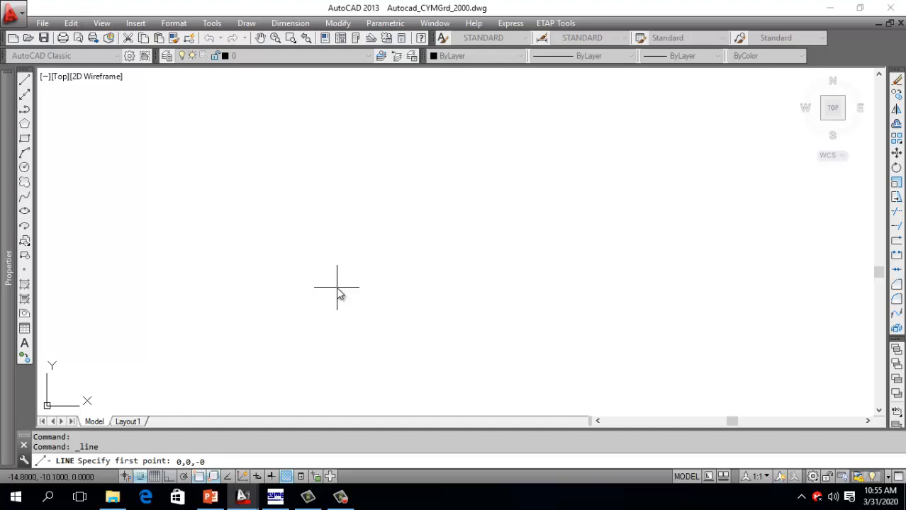
key("Return")
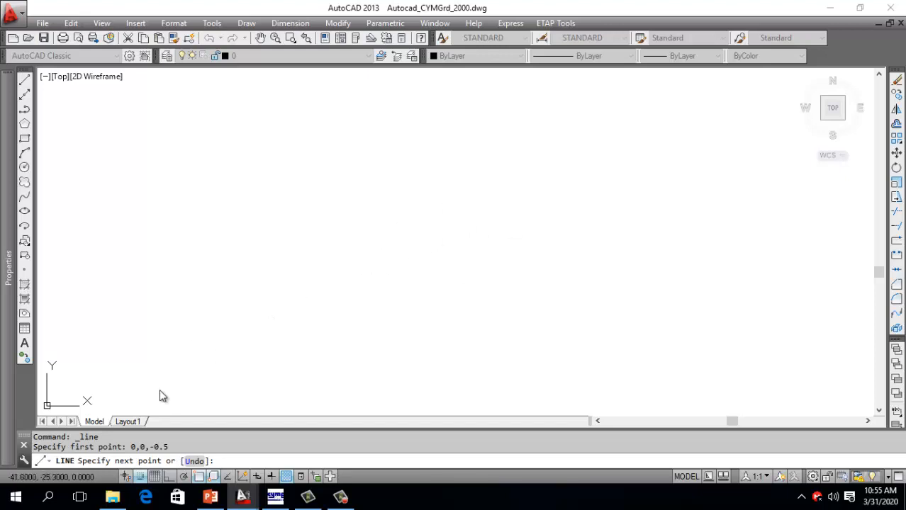
left_click(168, 477)
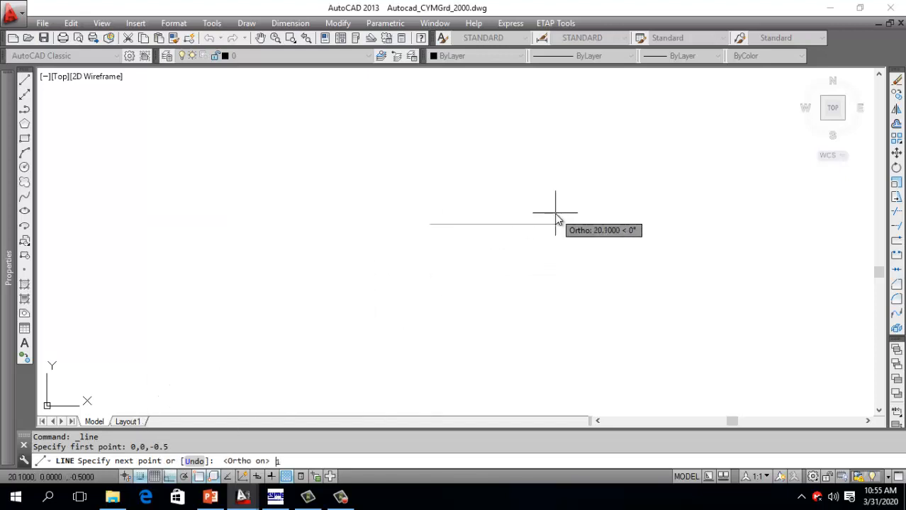
type("10")
key("Return")
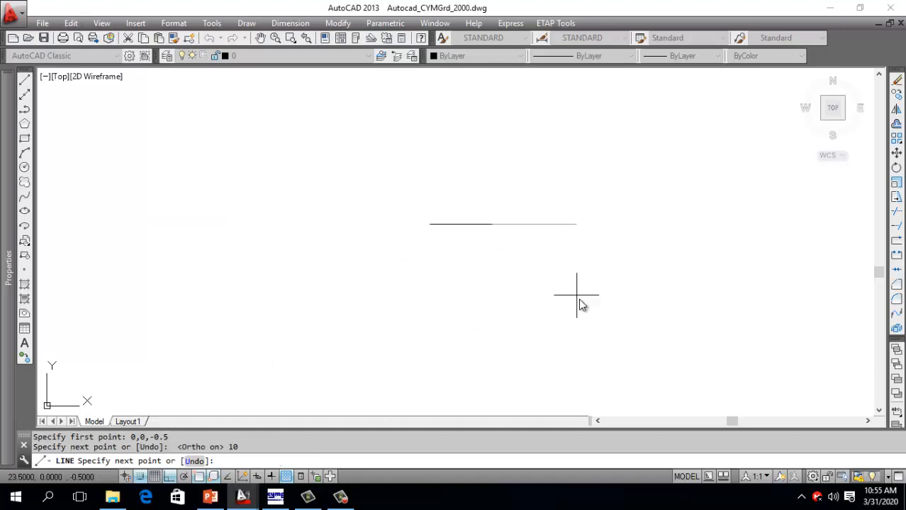
key("Escape")
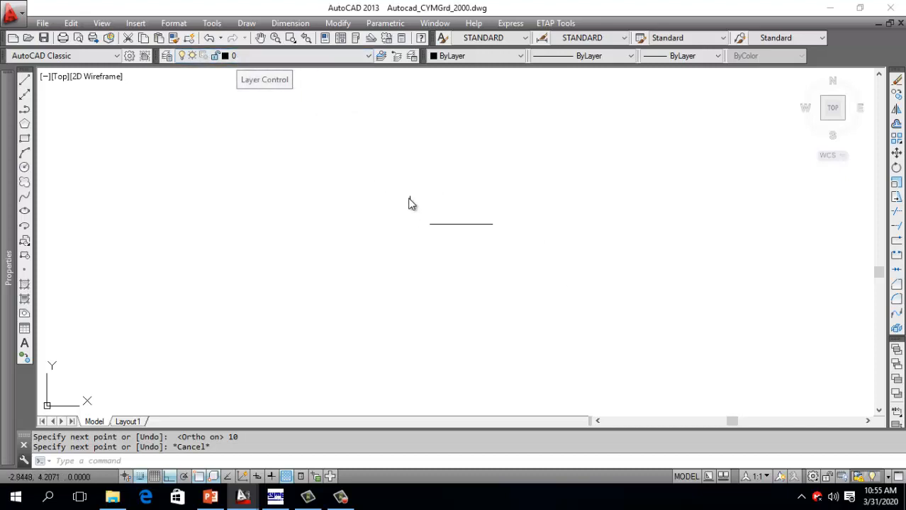
Assign the horizontal line to the PRIMARIO layer.
left_click(386, 186)
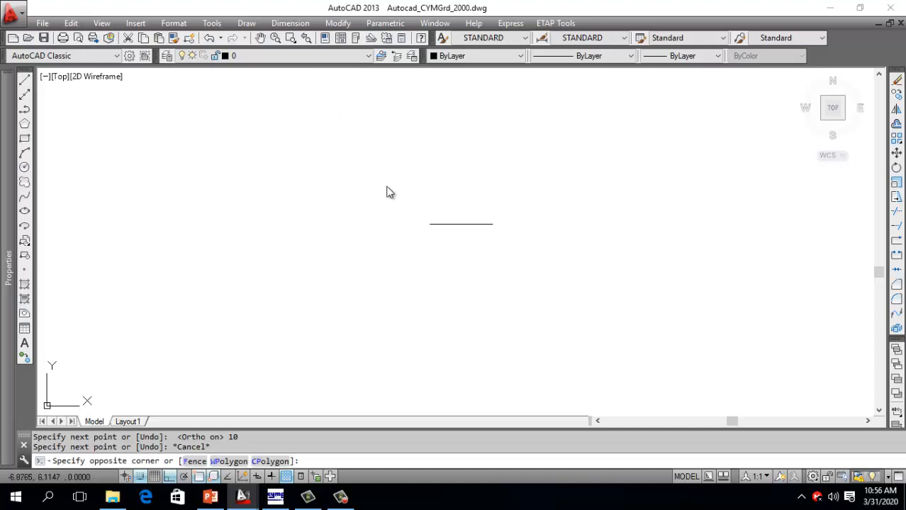
left_click(508, 267)
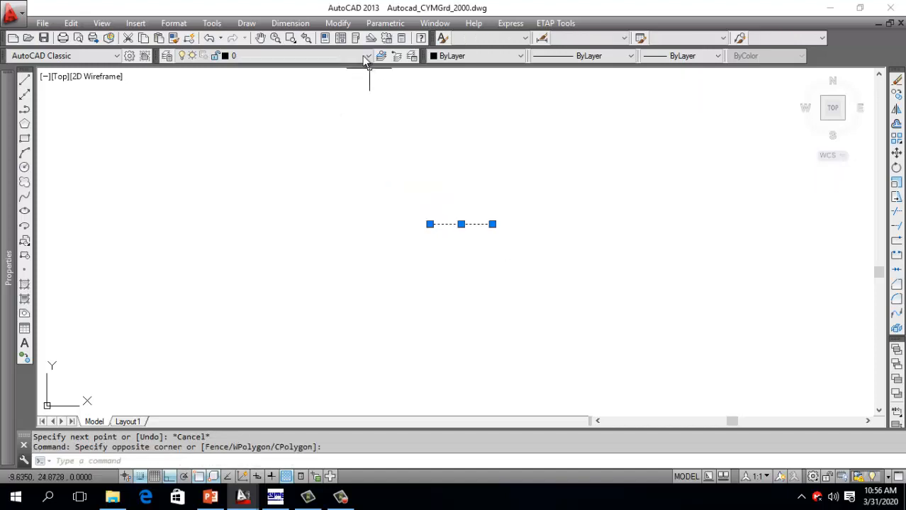
left_click(367, 57)
left_click(276, 133)
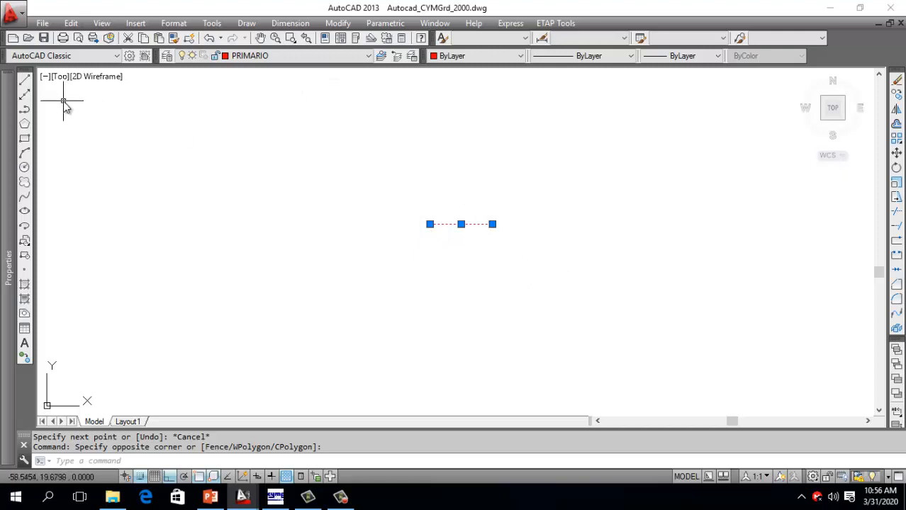
Make PRIMARIO the current layer for new objects.
left_click(25, 81)
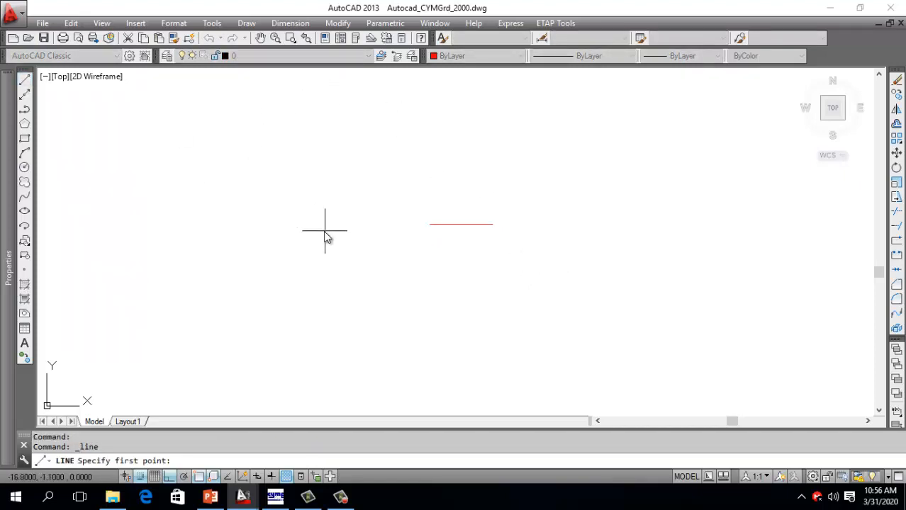
key("Escape")
left_click(340, 56)
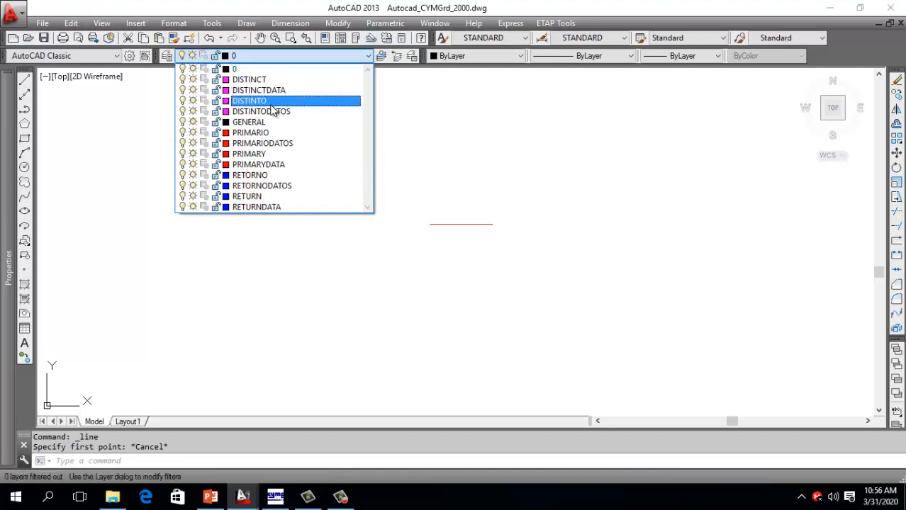
left_click(261, 132)
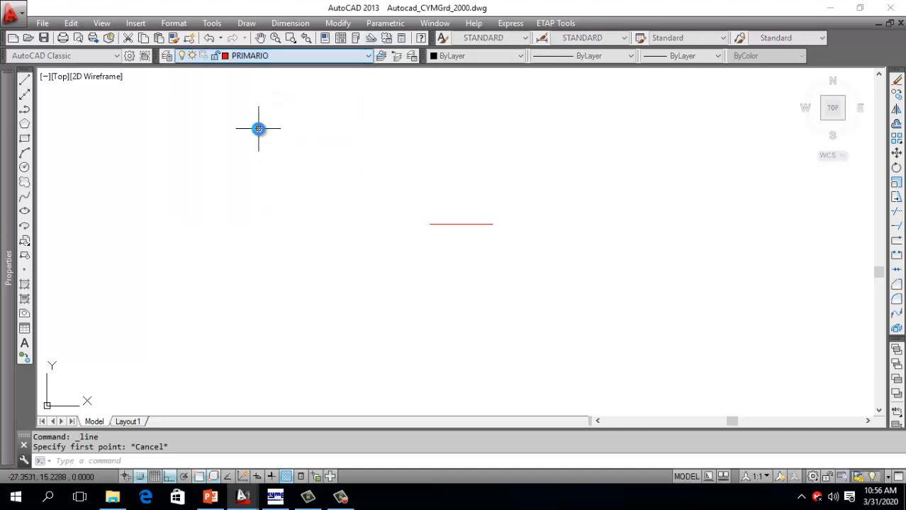
Draw a 10-unit vertical line upward from the left endpoint of the horizontal line.
left_click(25, 81)
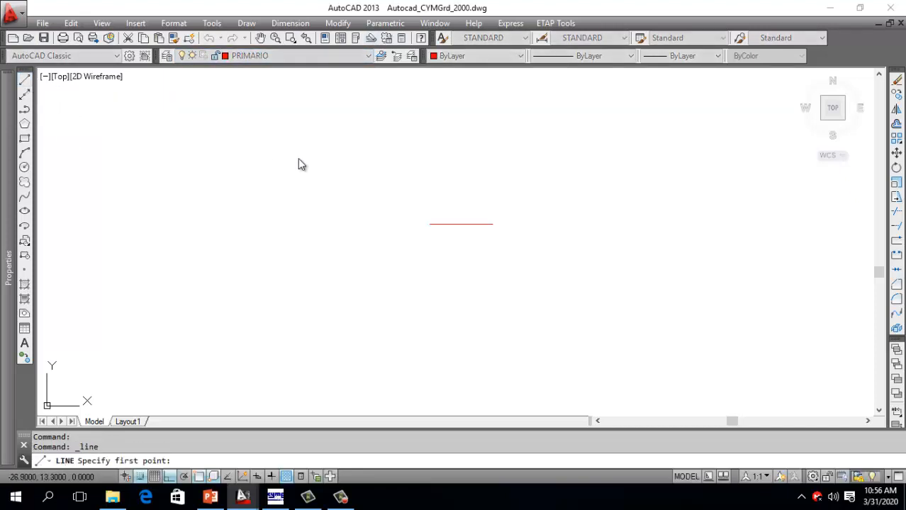
left_click(428, 225)
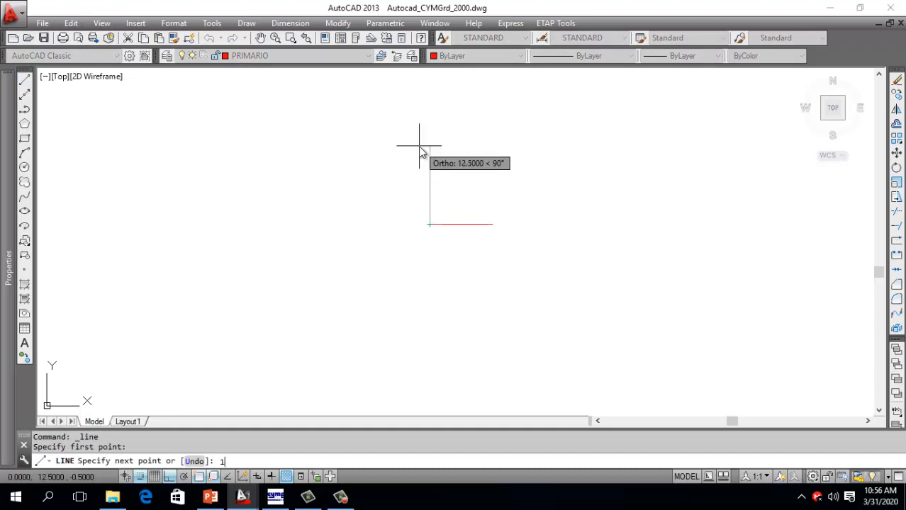
type("10")
key("Return")
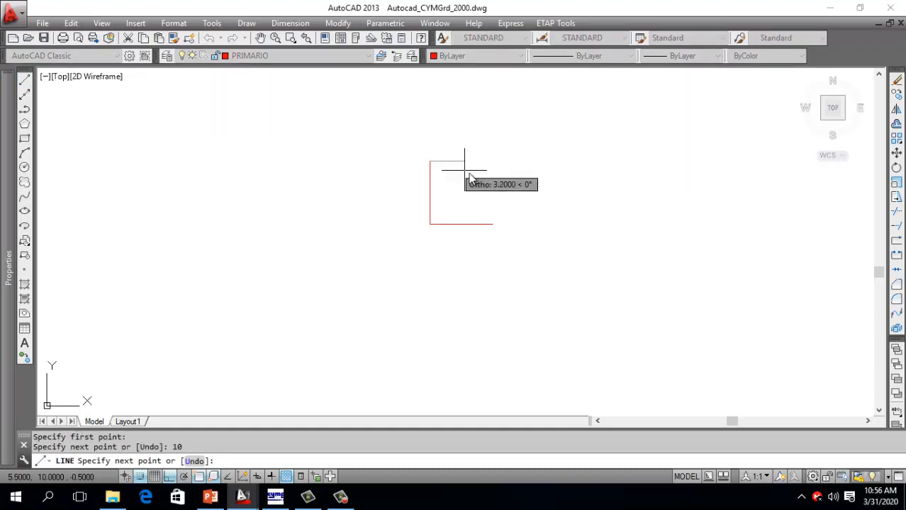
Draw a 1010-unit horizontal line rightward from the top of the vertical line, and delete it.
type("101")
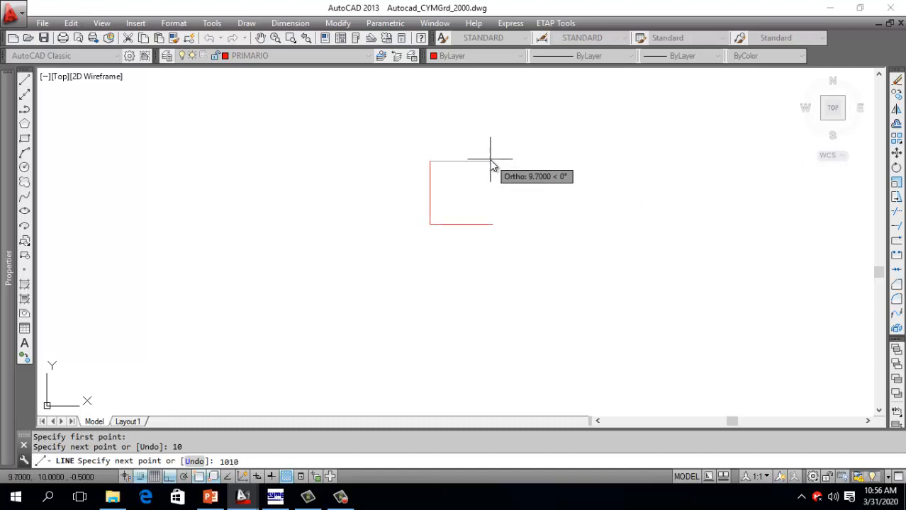
type("0")
key("Return")
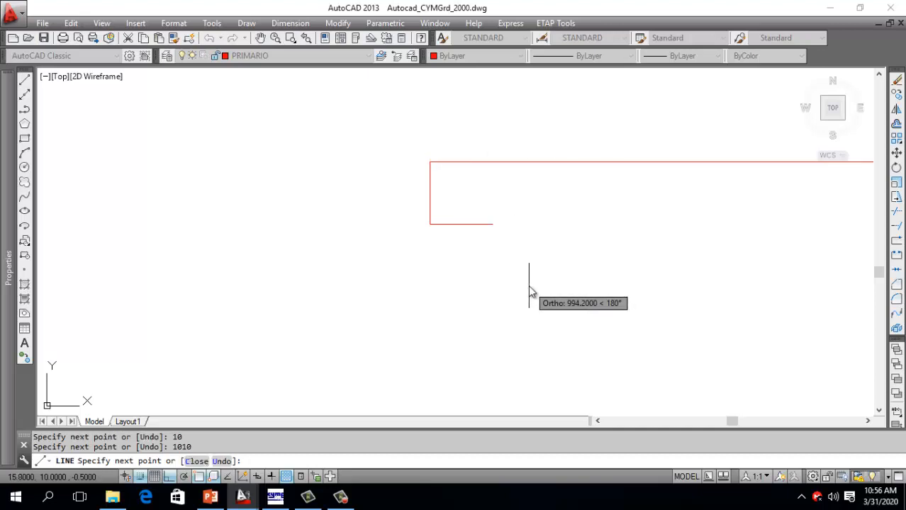
key("Escape")
left_click(535, 163)
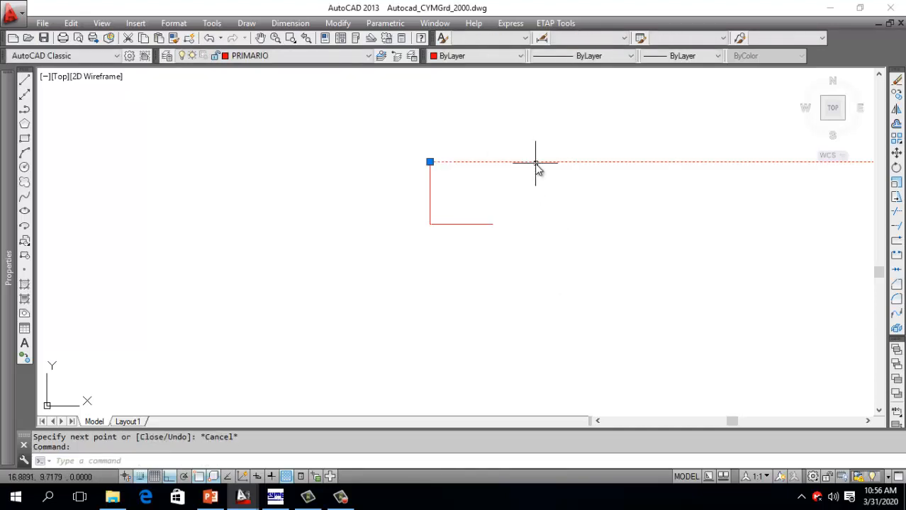
key("Delete")
mouse_move(15, 92)
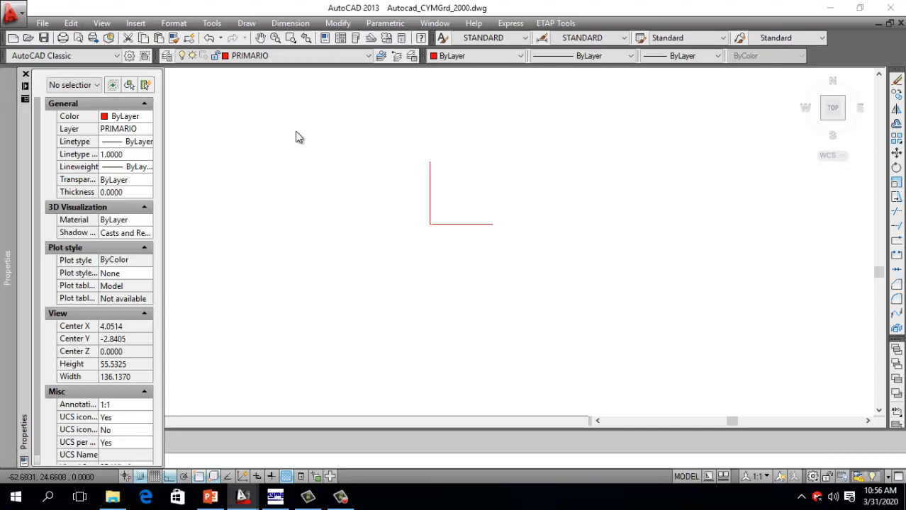
Draw a 10-unit horizontal line rightward from the top of the vertical line and close the square down to the bottom line's right endpoint.
left_click(24, 79)
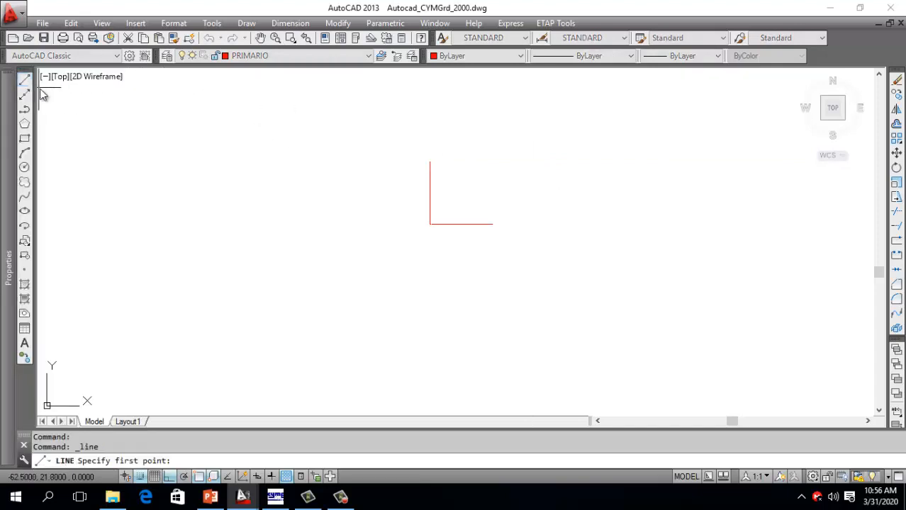
left_click(429, 162)
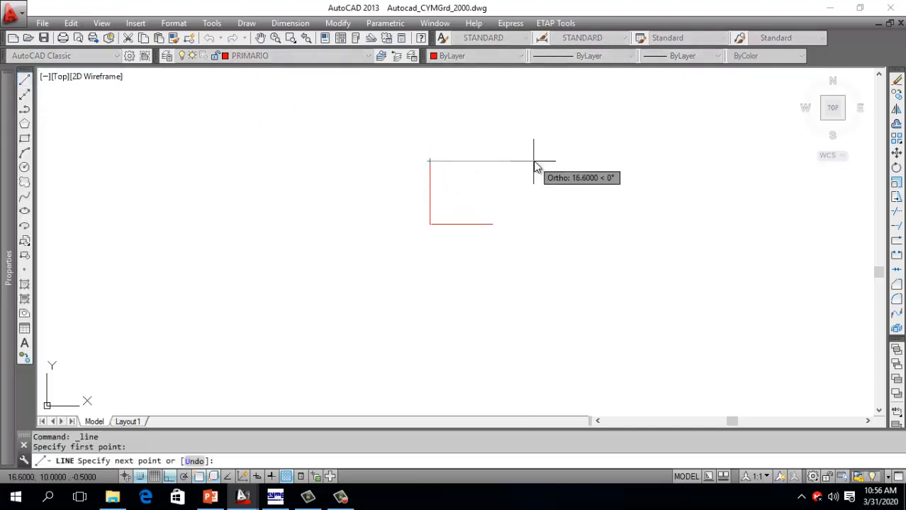
type("10")
key("Return")
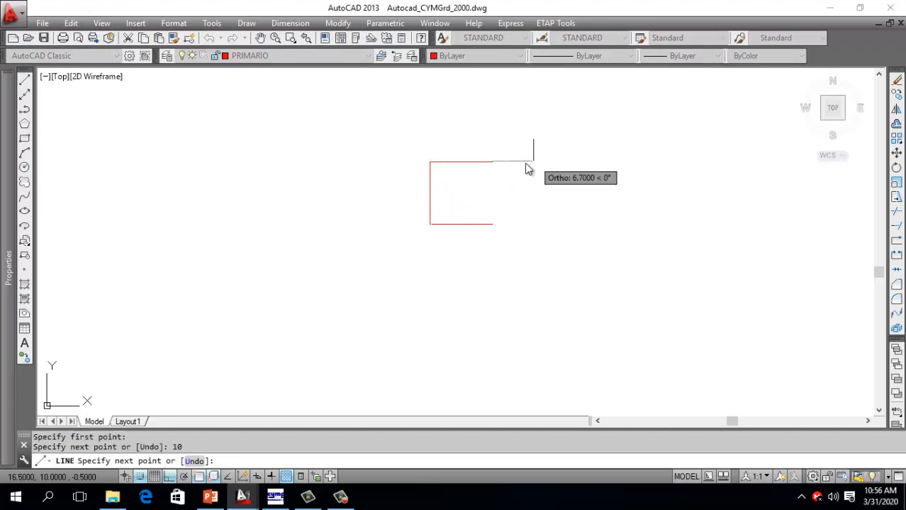
left_click(492, 225)
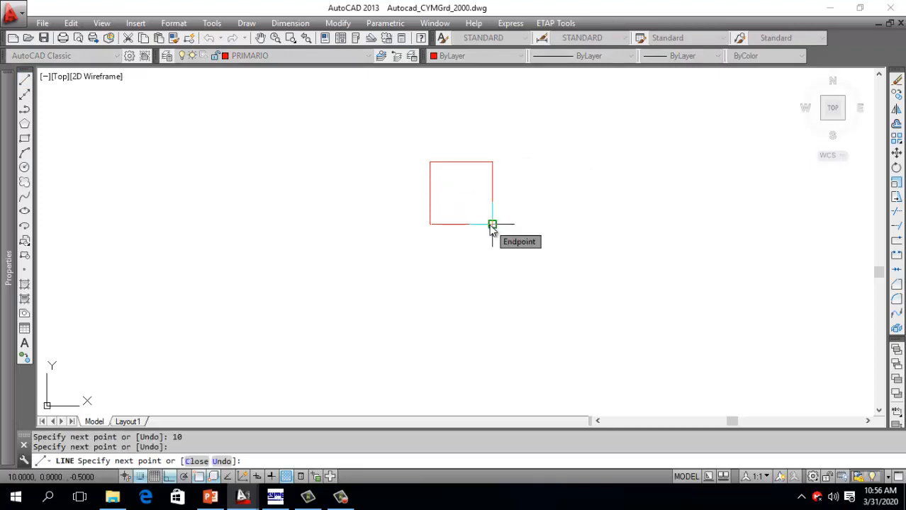
key("Escape")
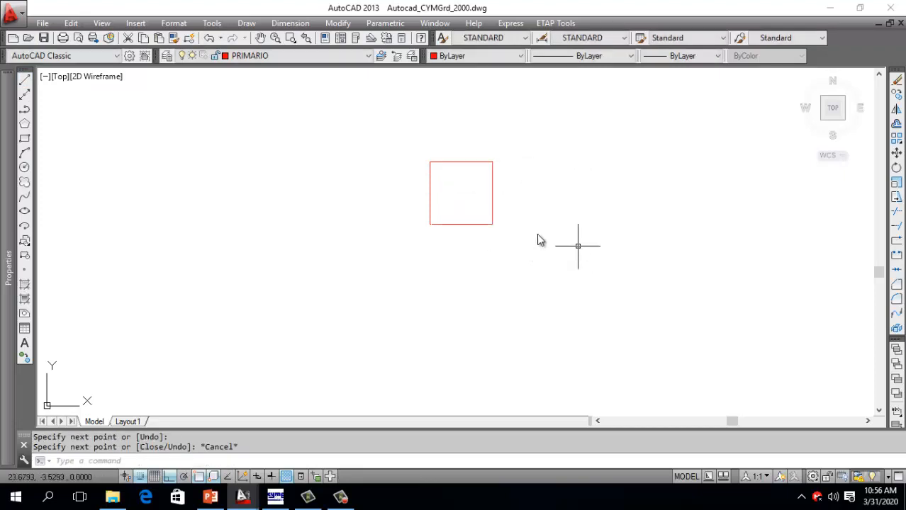
Draw both diagonals of the square as lines joining its opposite corners.
left_click(24, 79)
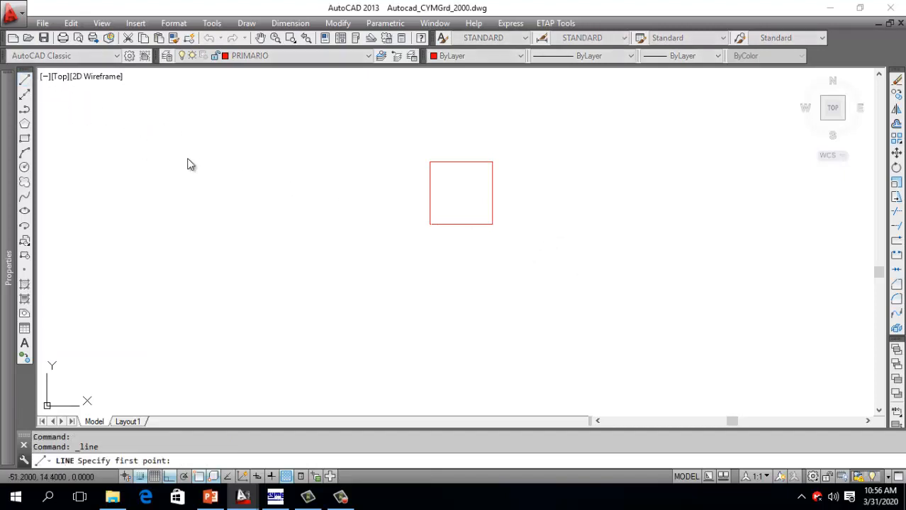
left_click(430, 225)
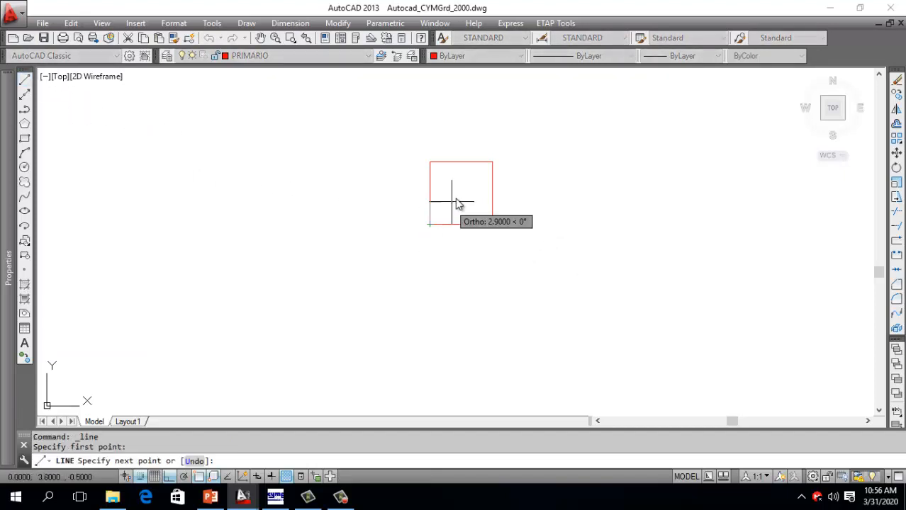
left_click(492, 162)
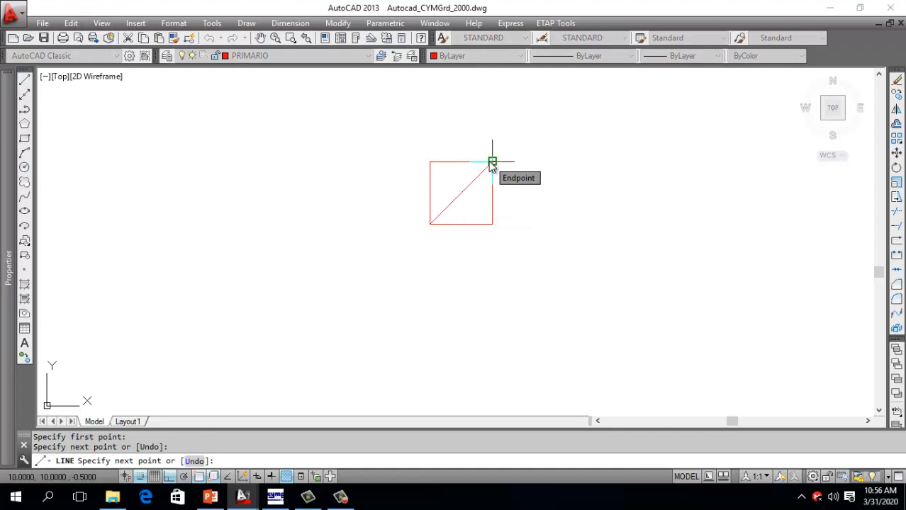
key("Escape")
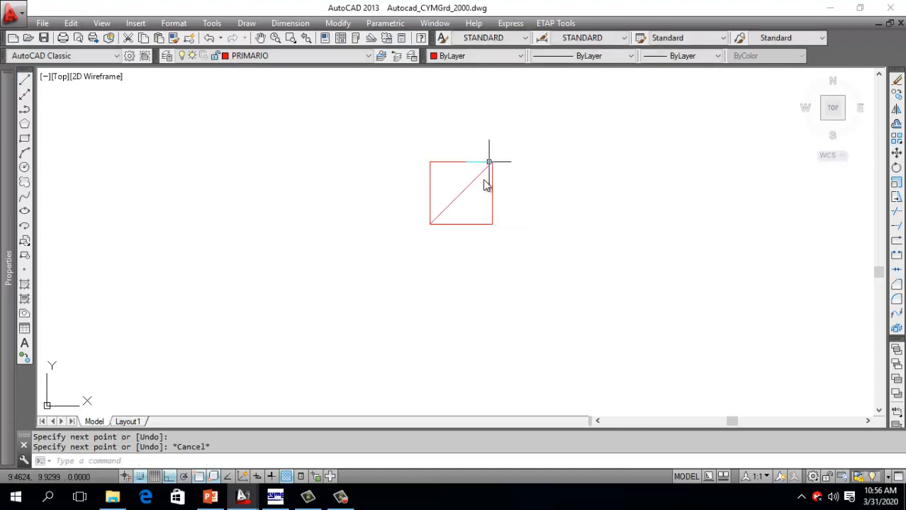
left_click(24, 80)
left_click(430, 162)
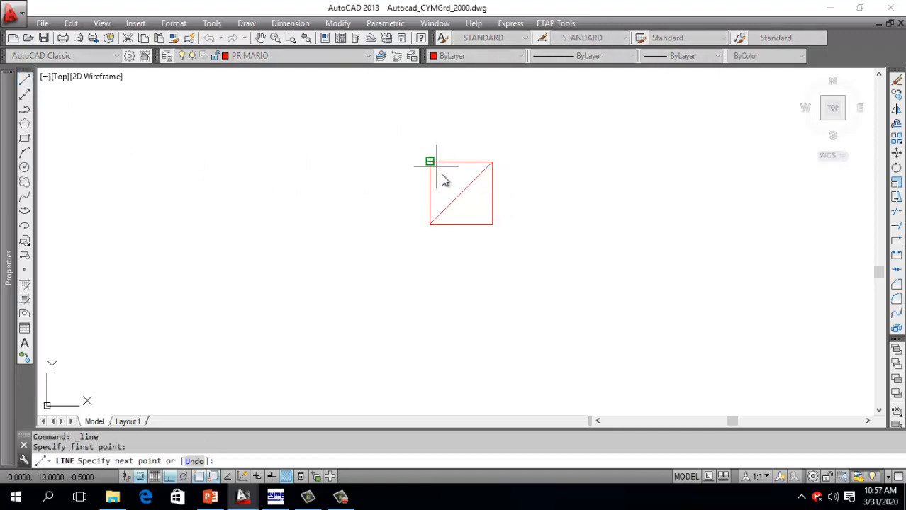
left_click(492, 225)
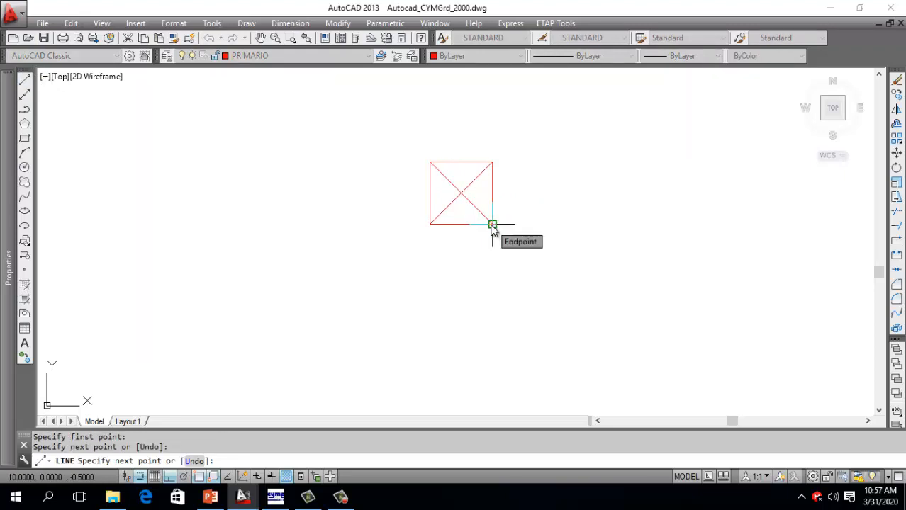
key("Escape")
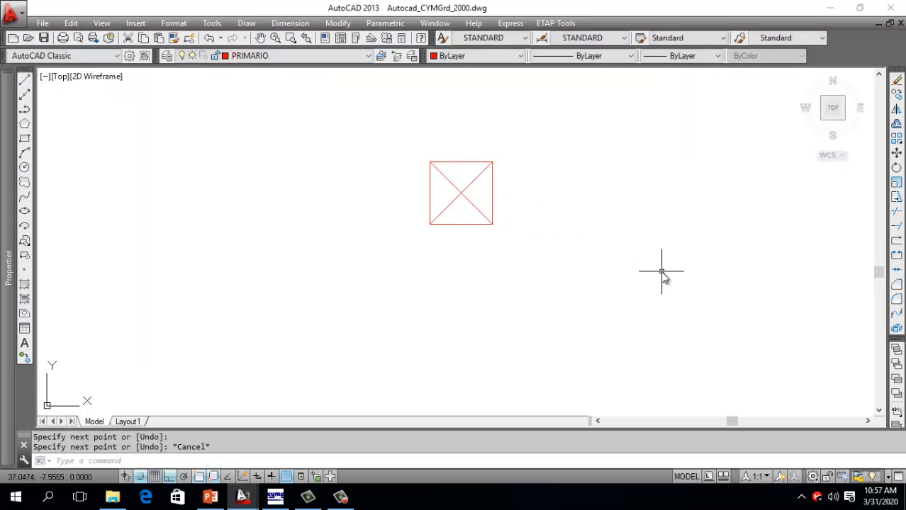
left_click(402, 148)
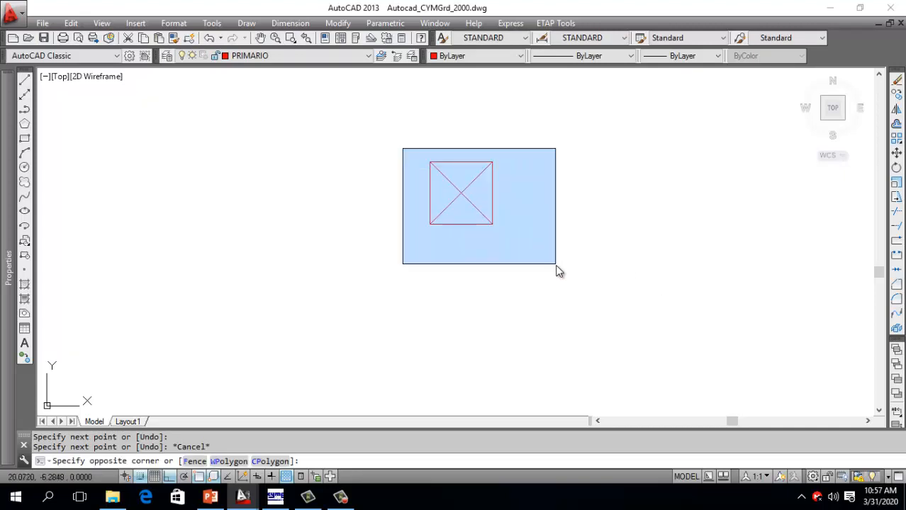
left_click(556, 269)
key("Escape")
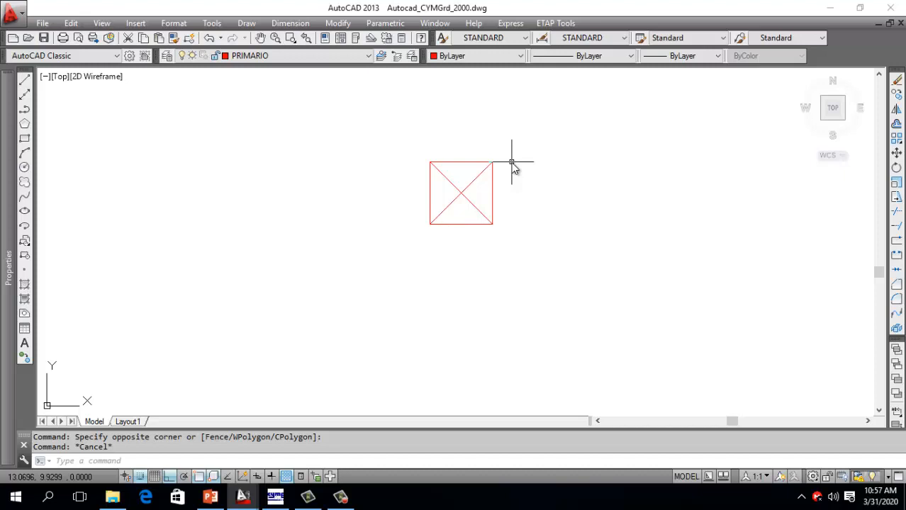
left_click(471, 162)
key("Escape")
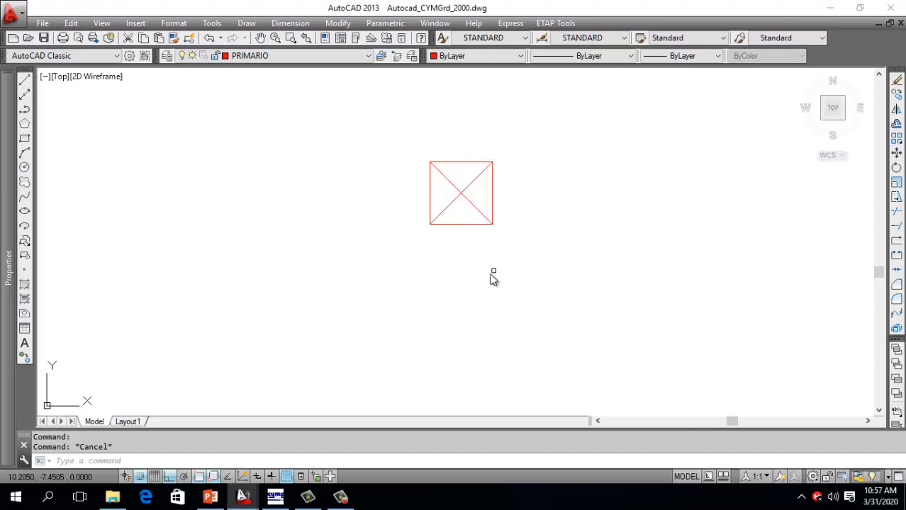
Insert the CY_GRID block near the middle of the square's left side.
left_click(198, 461)
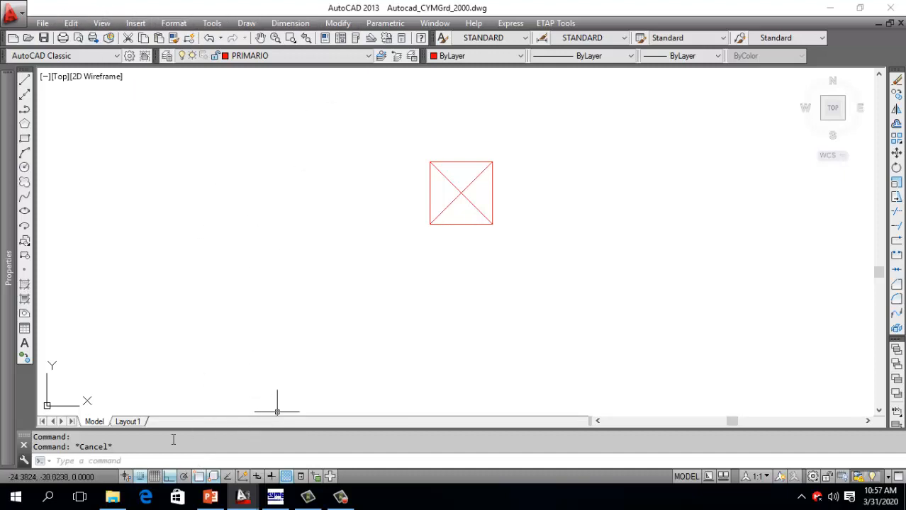
left_click(144, 460)
type("sert")
key("Return")
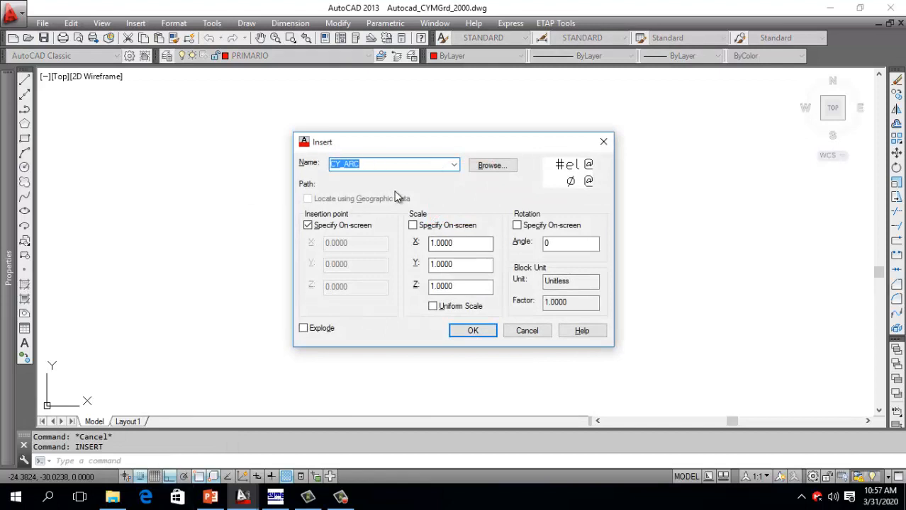
left_click(454, 165)
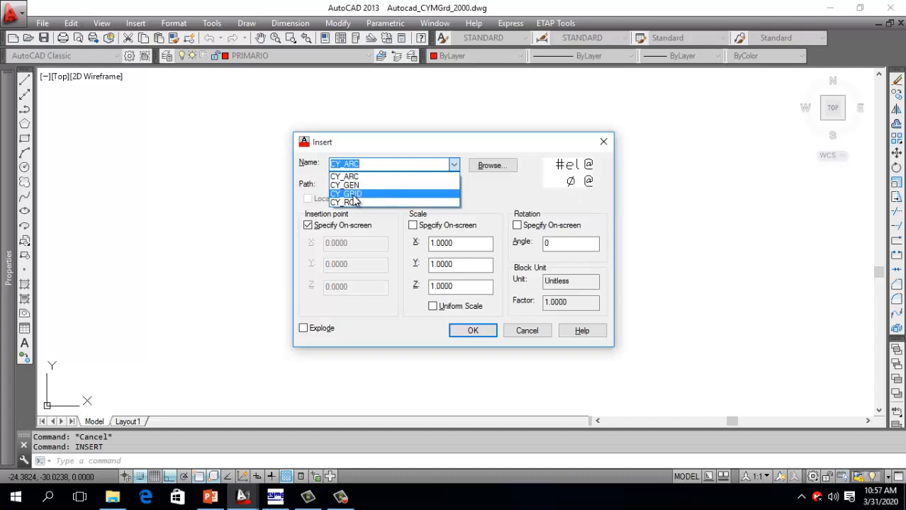
left_click(352, 194)
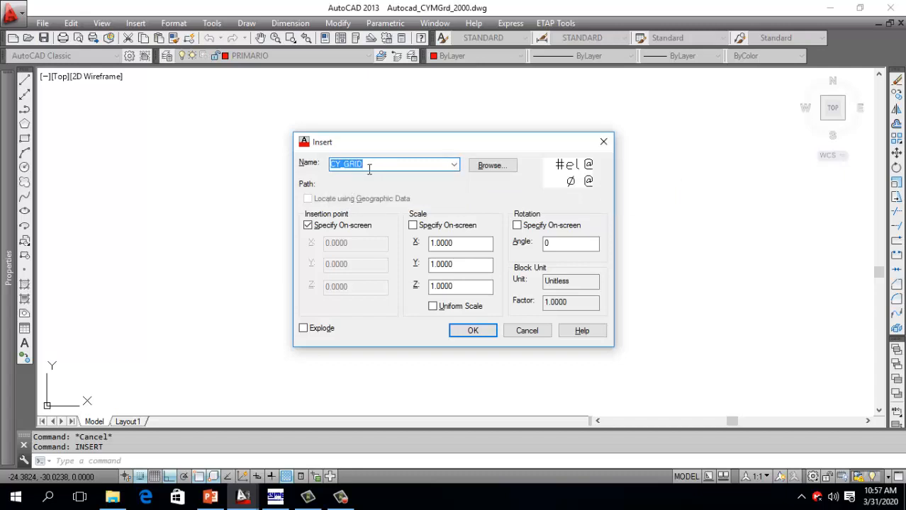
left_click(471, 331)
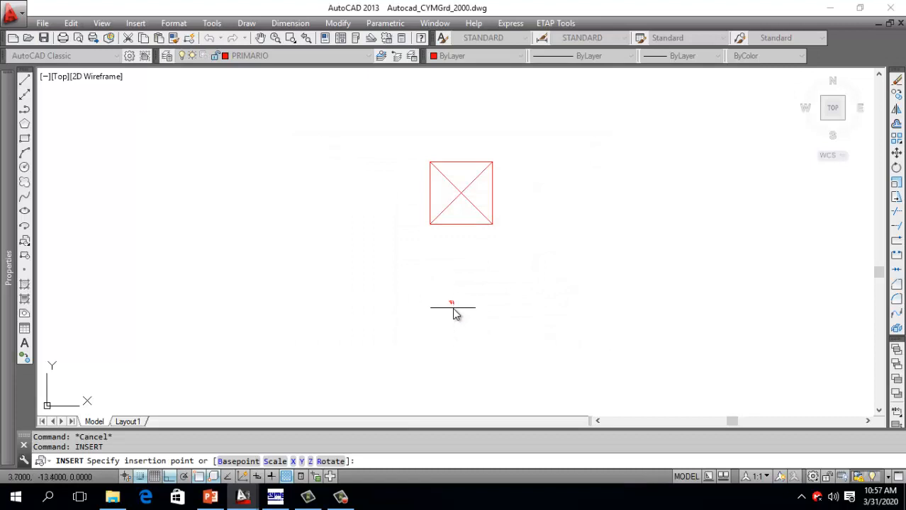
scroll(431, 189, "up", 5)
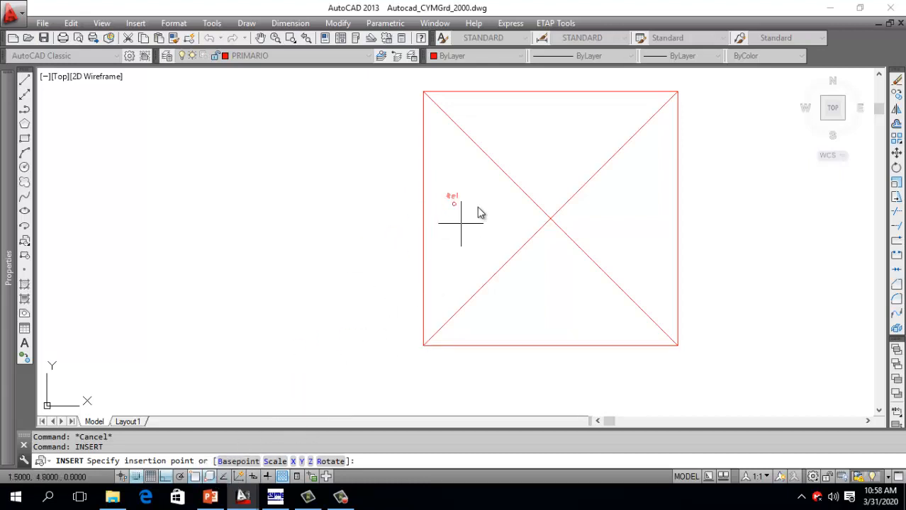
left_click(422, 229)
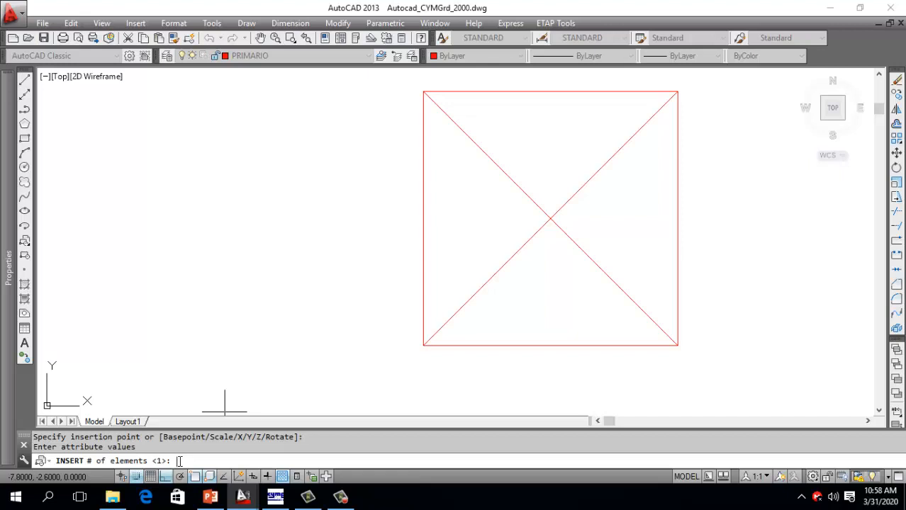
Give the inserted block 1 element, conductor diameter 0.0134 and group number 0, leaving the entity handle blank.
type("1")
key("Return")
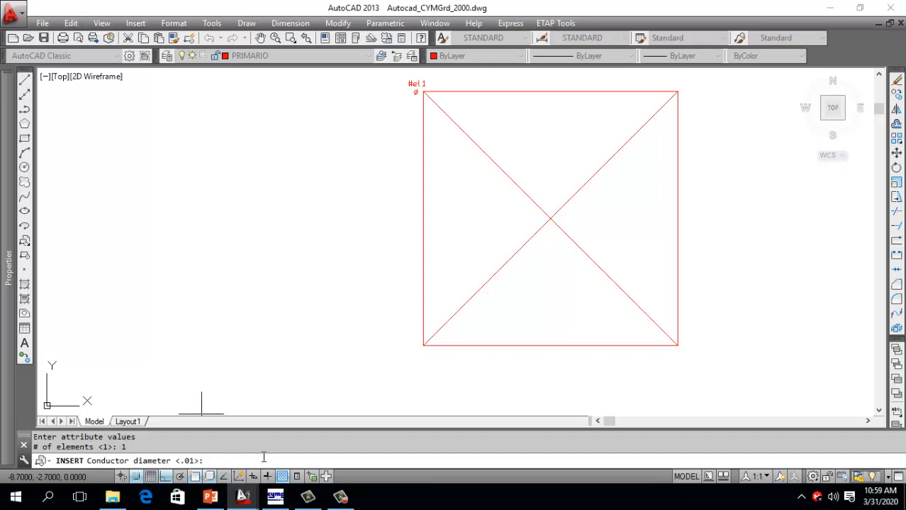
type("0.0134")
key("Return")
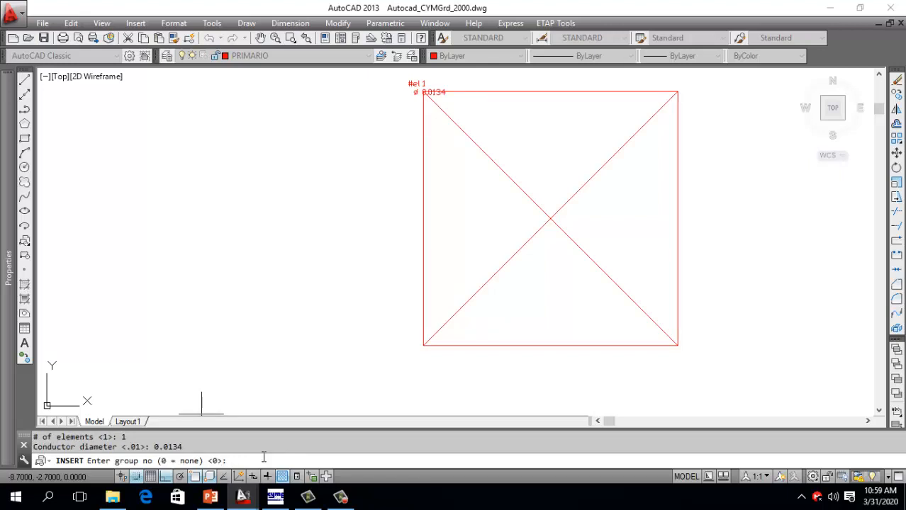
type("0")
key("Return")
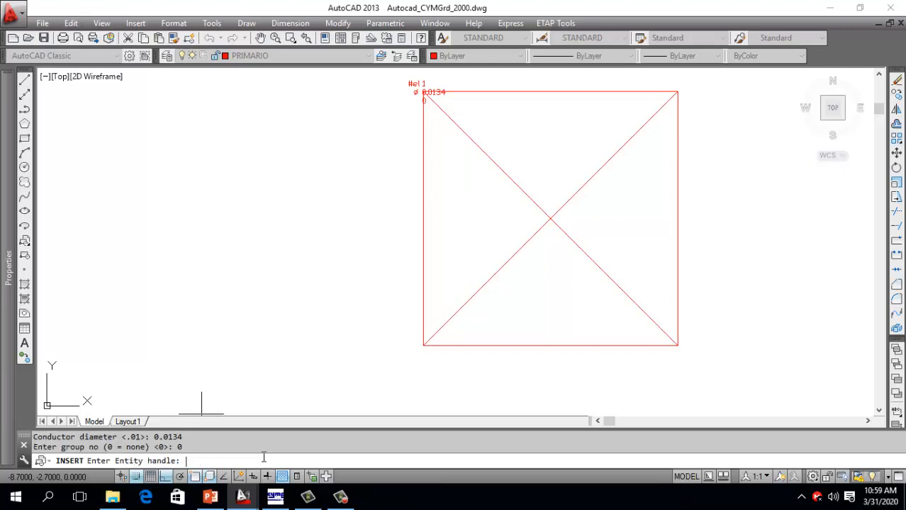
key("Return")
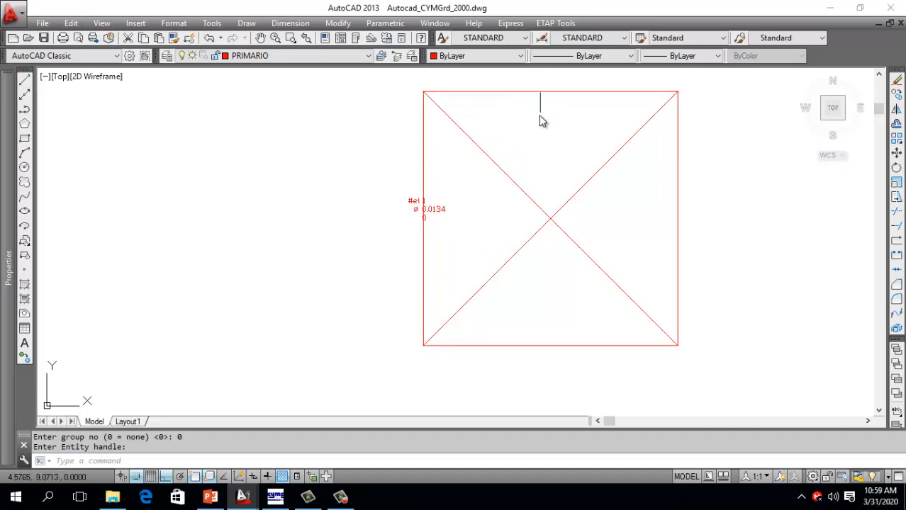
Delete the square's right vertical side.
middle_click_drag(531, 121, 482, 139)
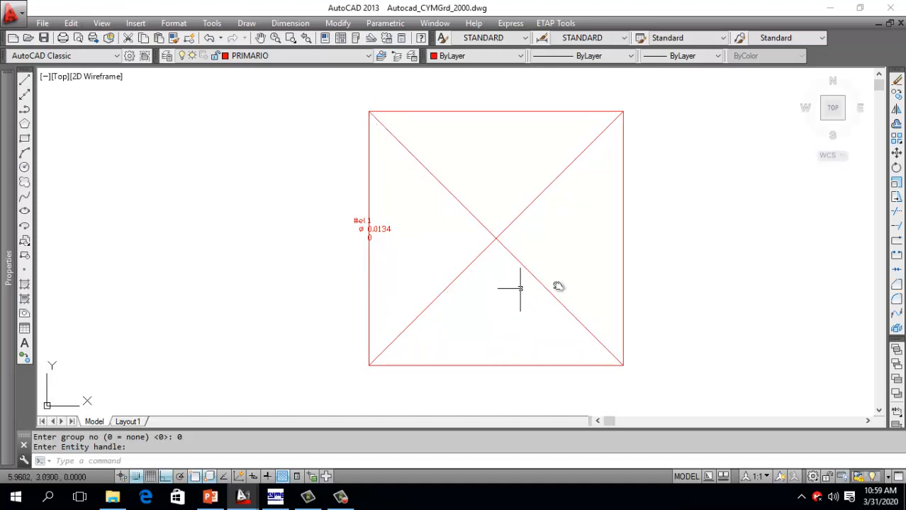
left_click(623, 268)
key("Delete")
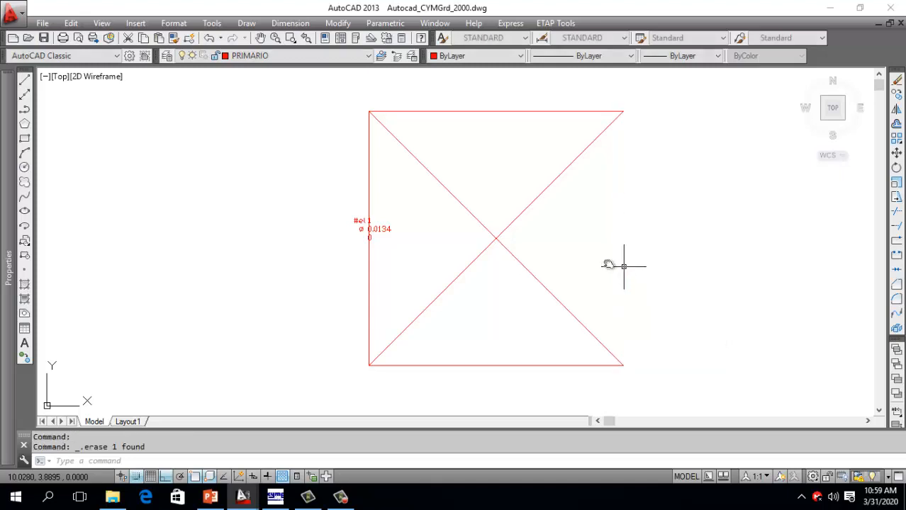
Copy the left side with its CY_GRID block from the square's bottom-left corner to the bottom-right corner.
left_click(329, 105)
left_click(405, 381)
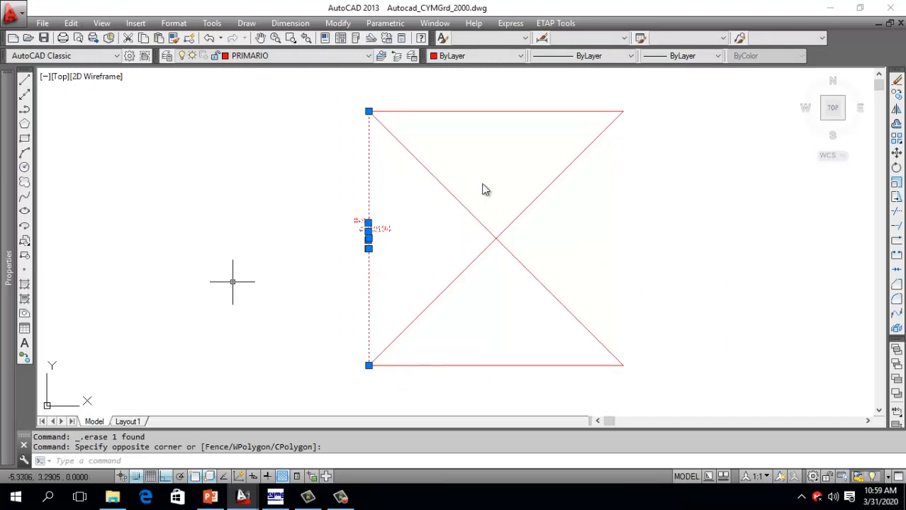
left_click(896, 95)
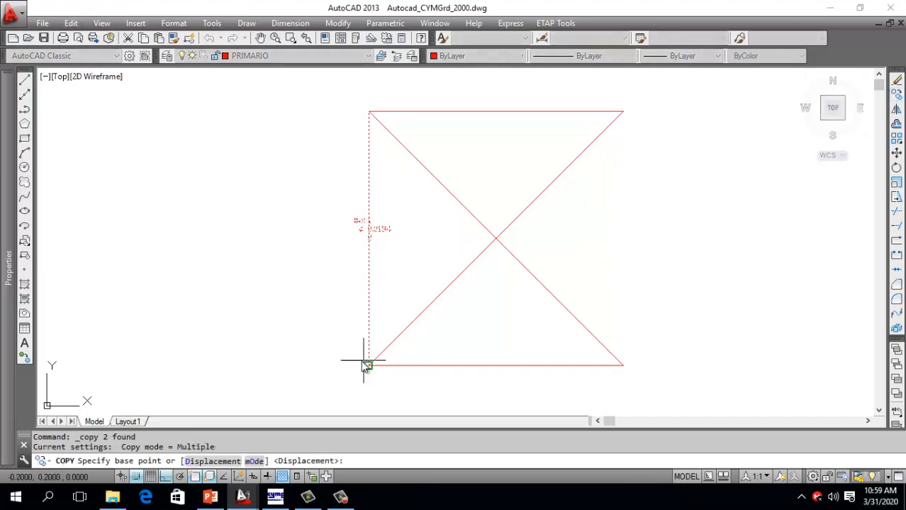
left_click(368, 365)
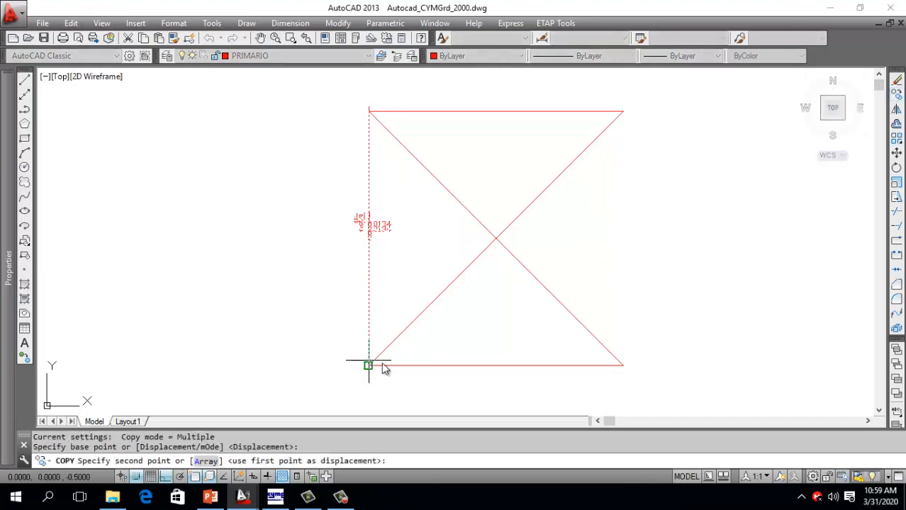
left_click(623, 365)
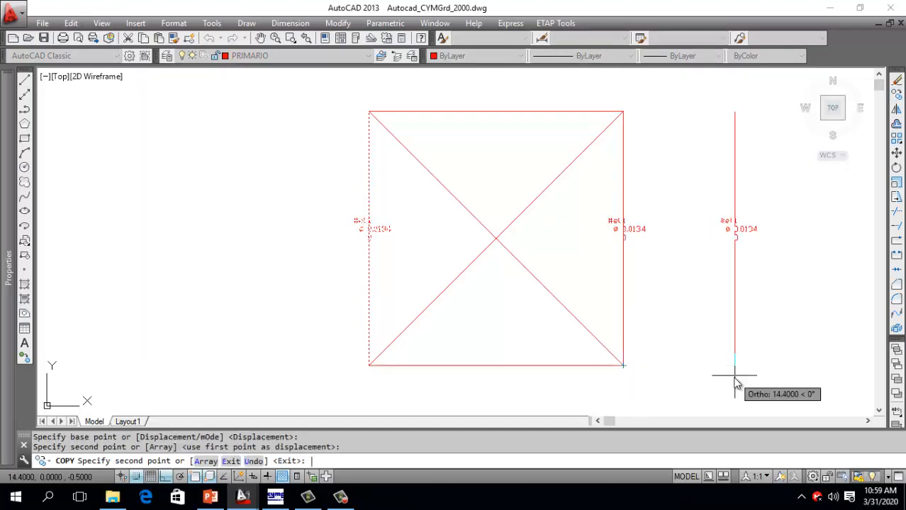
key("Escape")
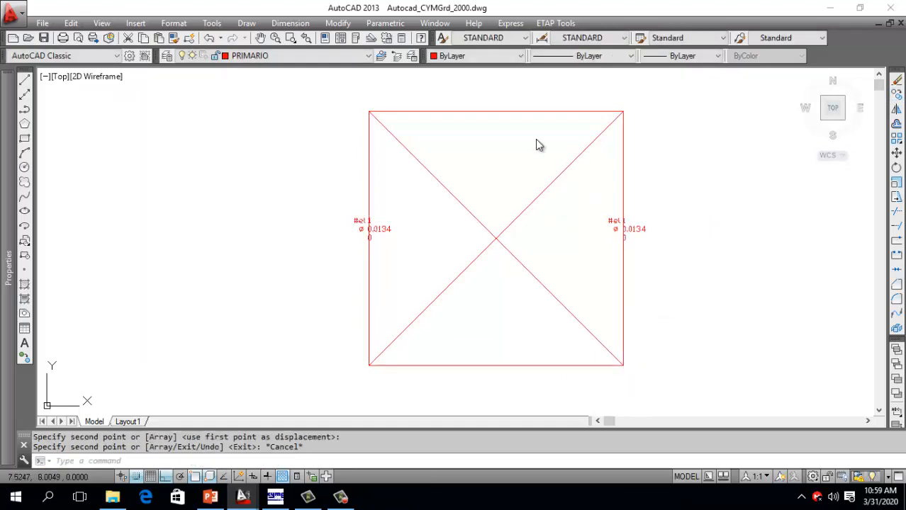
left_click(500, 112)
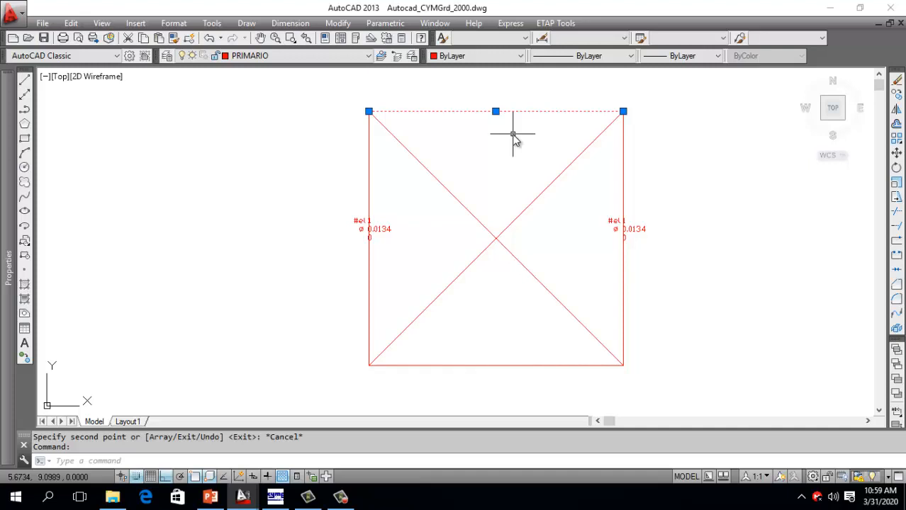
key("Escape")
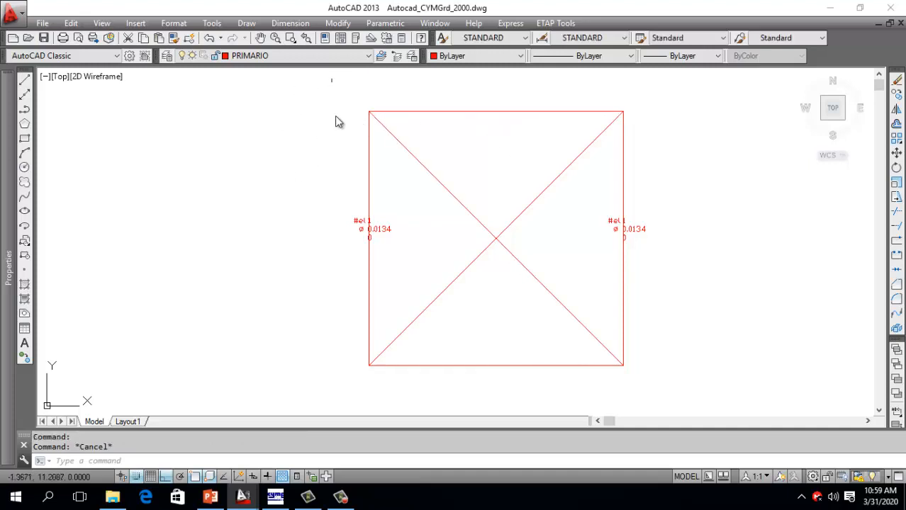
Move the CY_GRID blocks on the square's left and right sides to the PRIMARIODATOS layer.
left_click(353, 222)
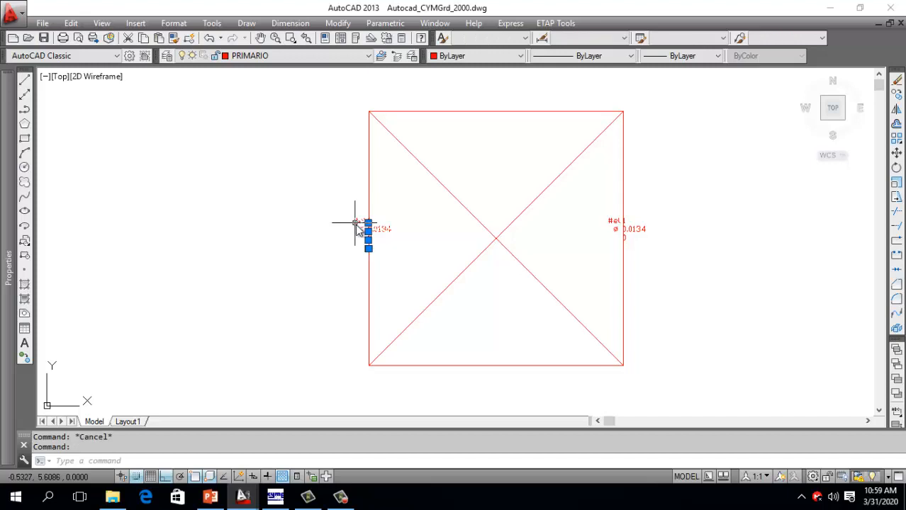
left_click(611, 221)
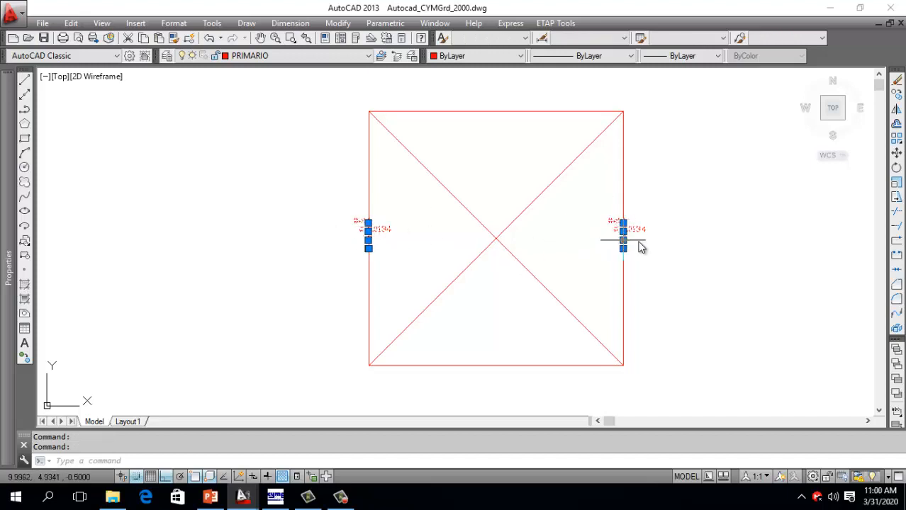
left_click(364, 56)
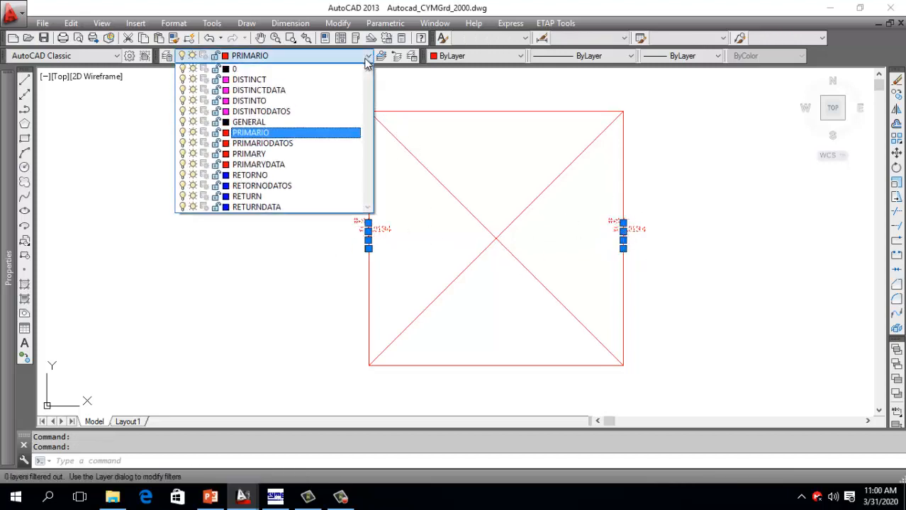
left_click(296, 143)
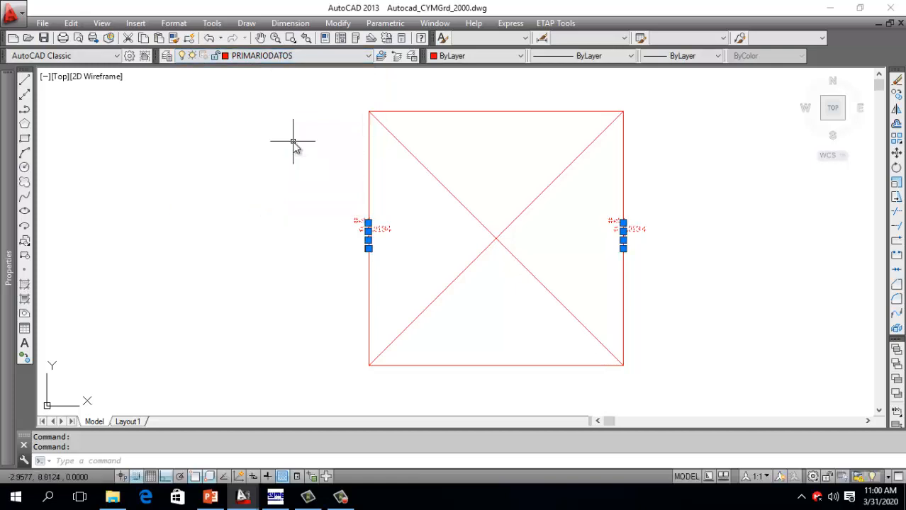
key("Escape")
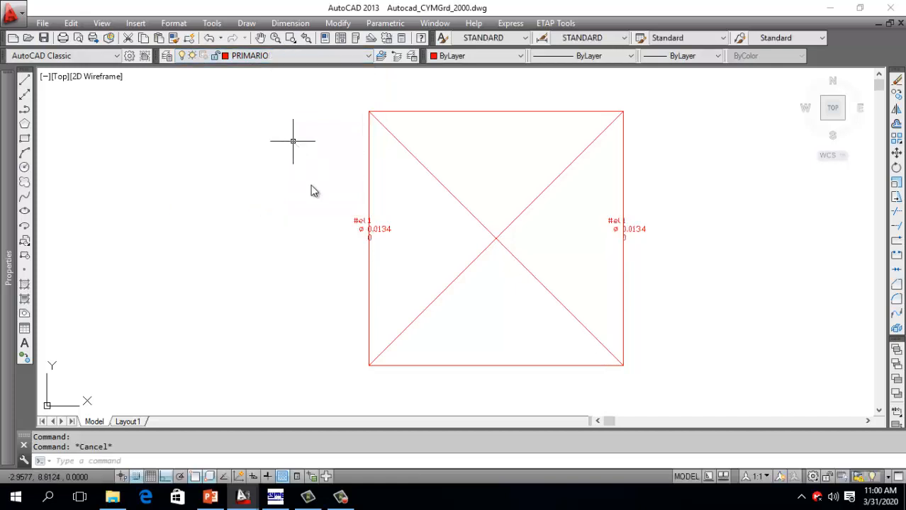
left_click(356, 226)
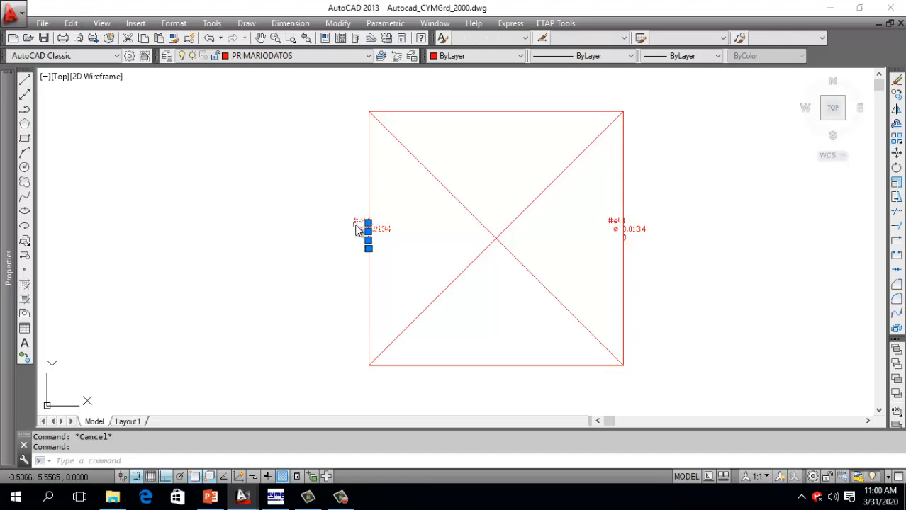
key("Escape")
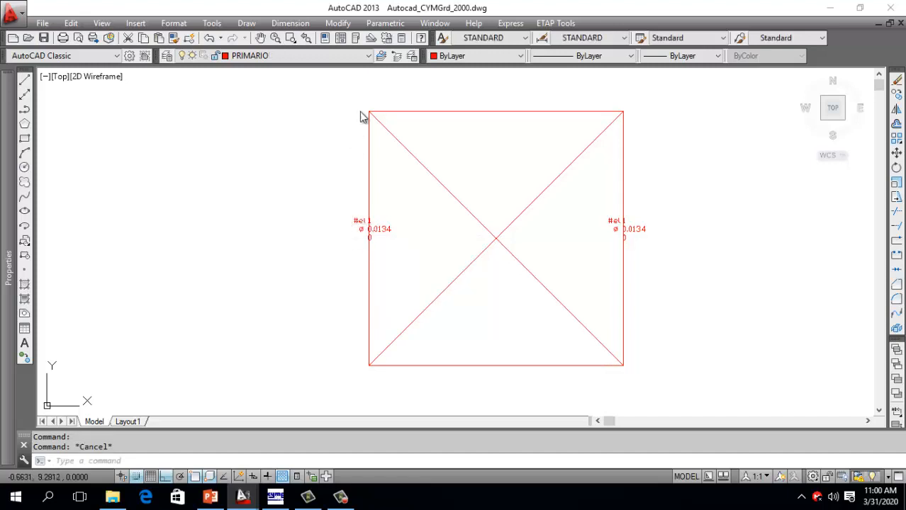
Make PRIMARIODATOS the current layer and insert the CY_GRID block on the square's top side near its middle, using the Nearest snap.
left_click(368, 57)
left_click(298, 144)
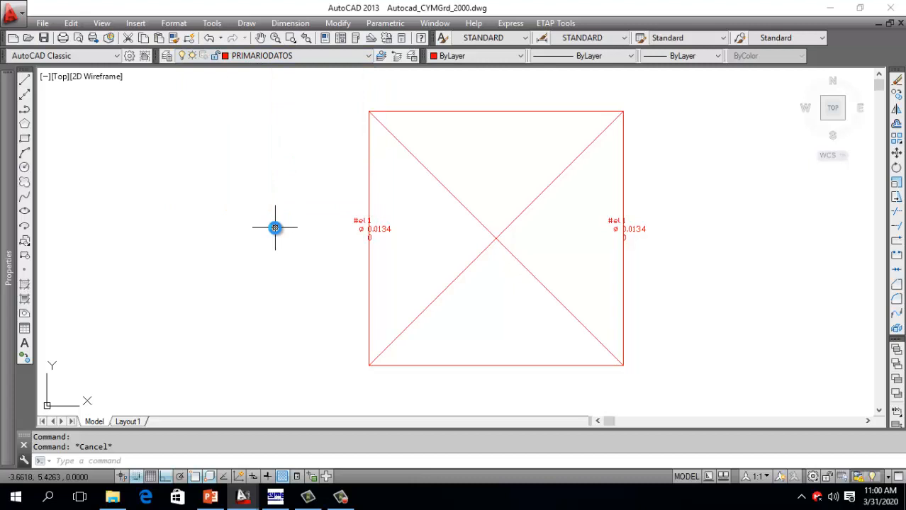
type("insert")
key("Return")
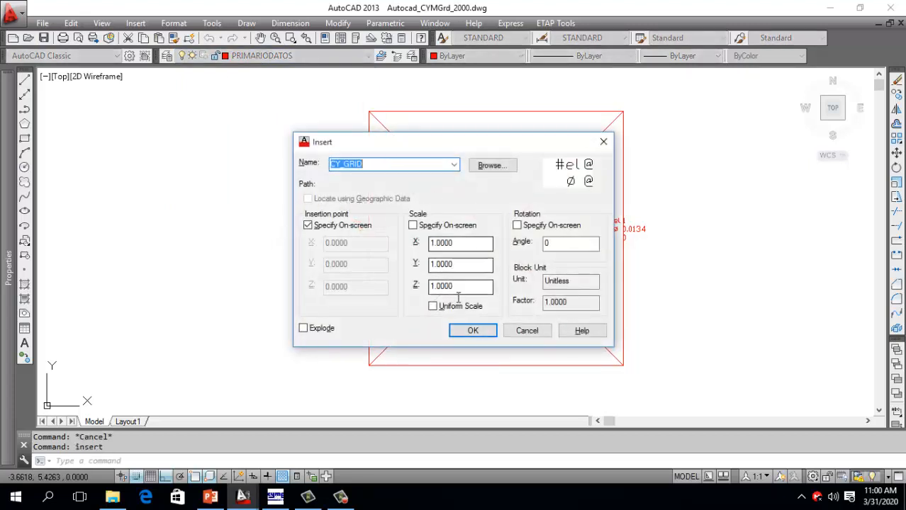
left_click(472, 330)
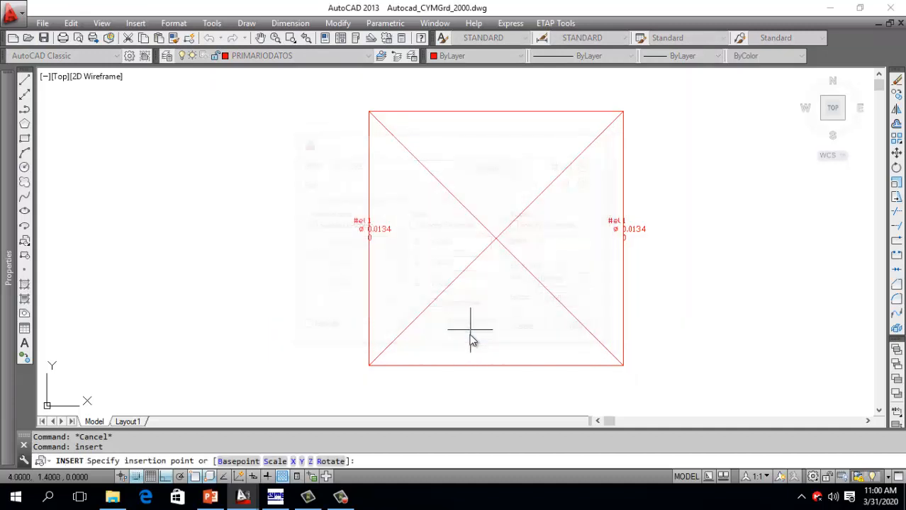
right_click(494, 117, "shift")
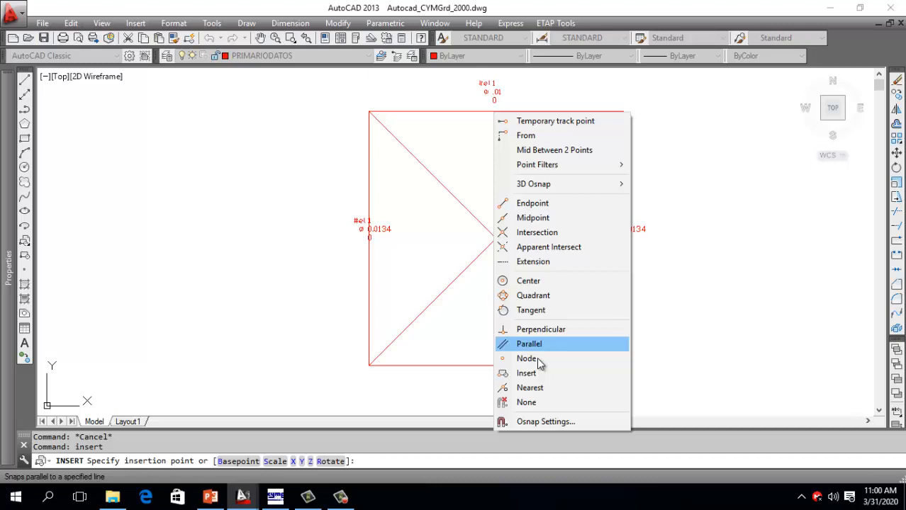
left_click(532, 373)
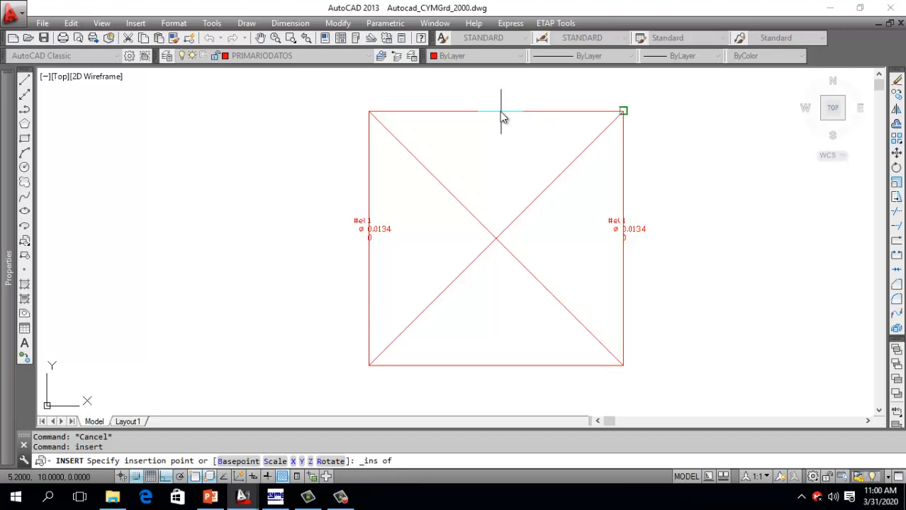
left_click(501, 119)
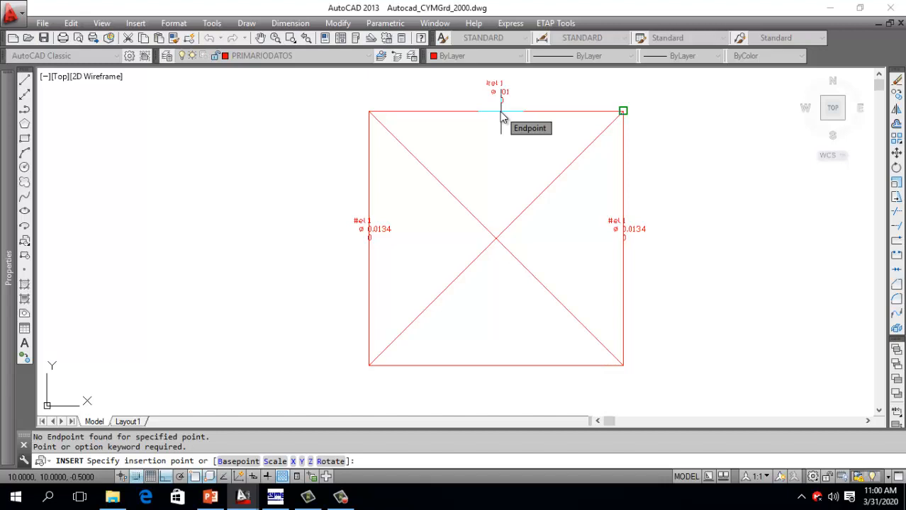
right_click(501, 119, "shift")
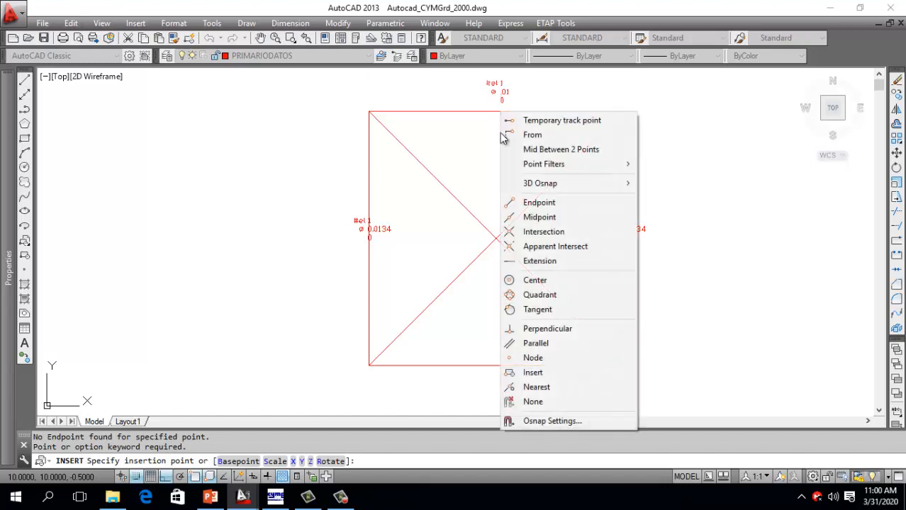
left_click(530, 384)
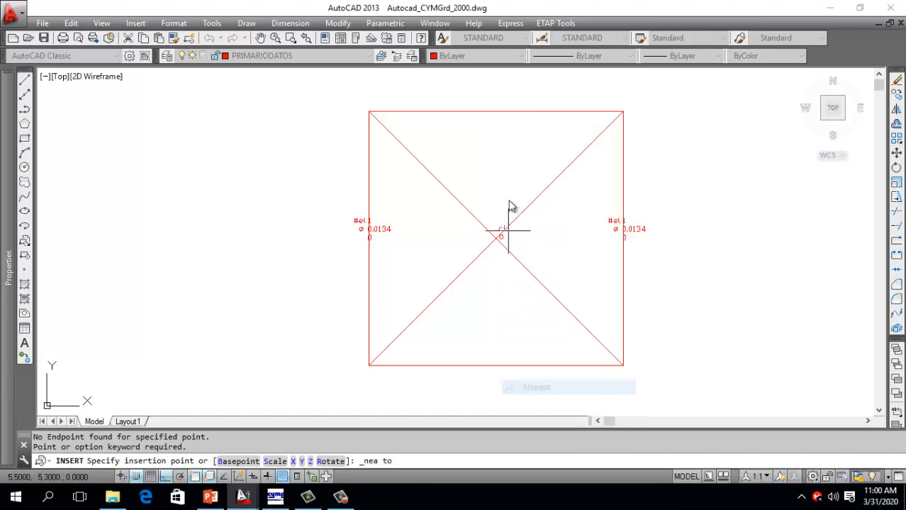
left_click(506, 115)
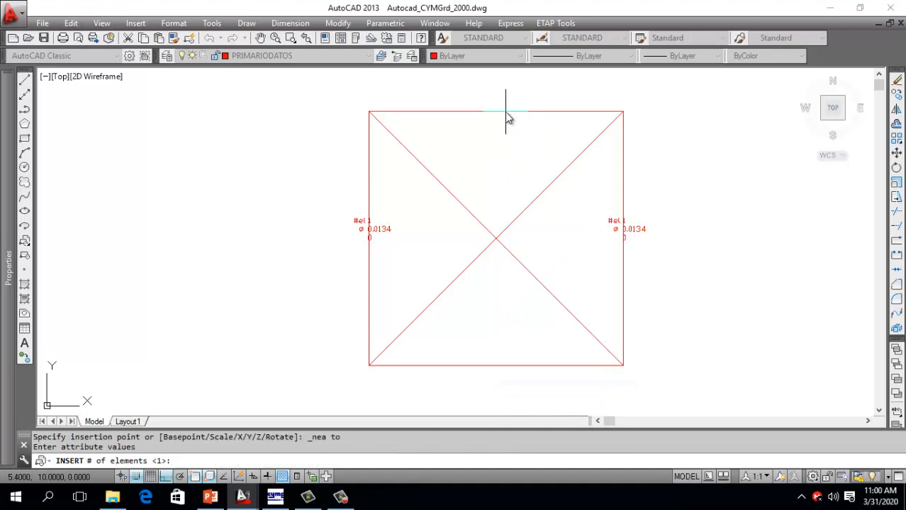
Give the top side's block 1 element, conductor diameter 0.0134 and the default group number, leaving the entity handle blank.
type("1")
key("Return")
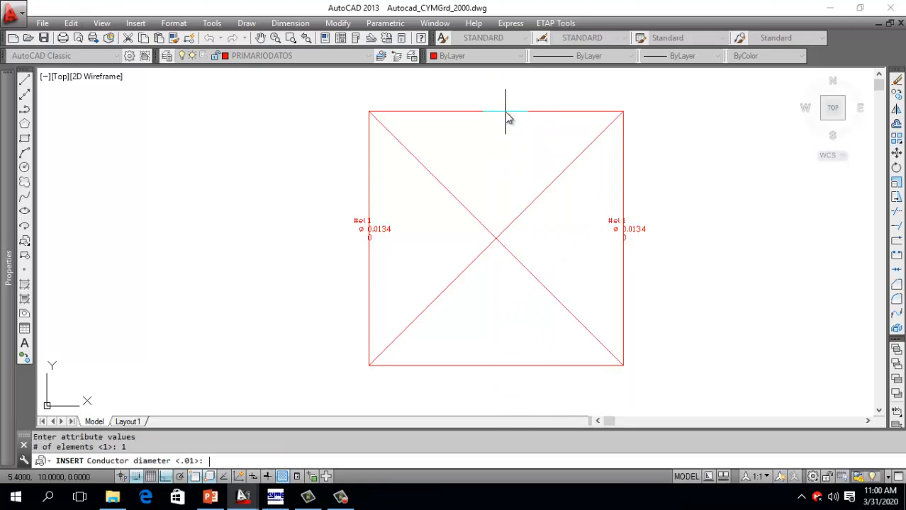
type("0.0134")
key("Return")
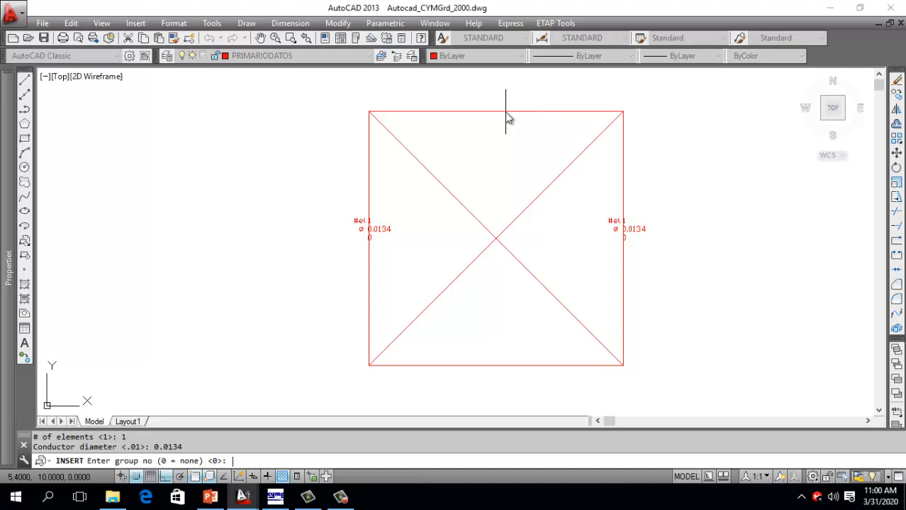
key("Return")
key("Return")
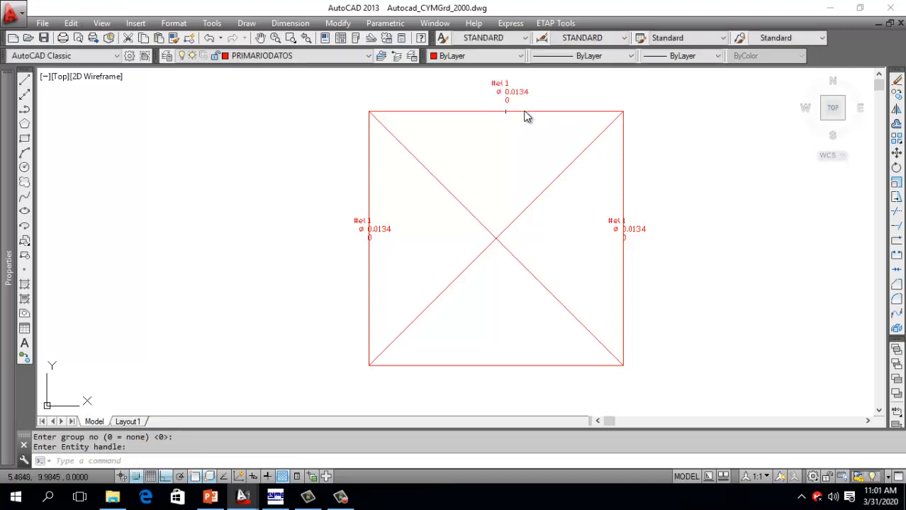
Replace the square's bottom side with a copy of the top side and its block, copied from the top-left to the bottom-left corner.
left_click(386, 366)
key("Delete")
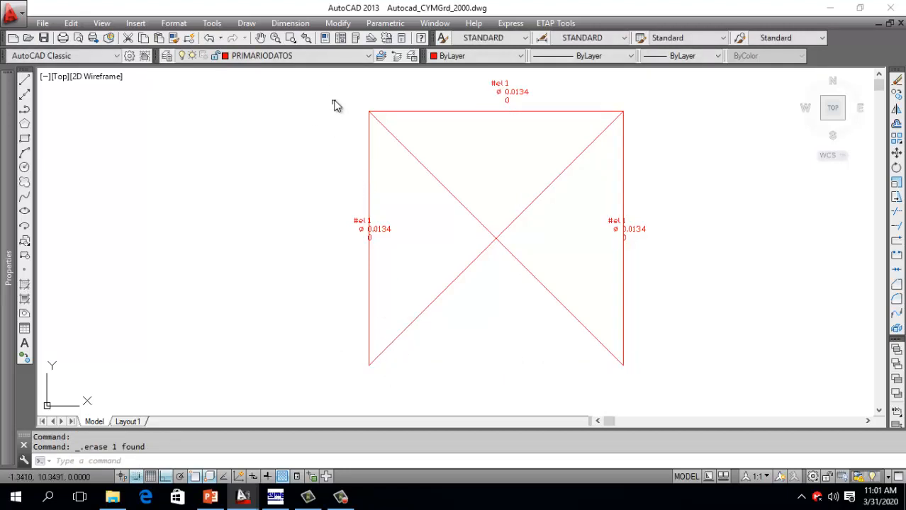
left_click(344, 75)
left_click(645, 133)
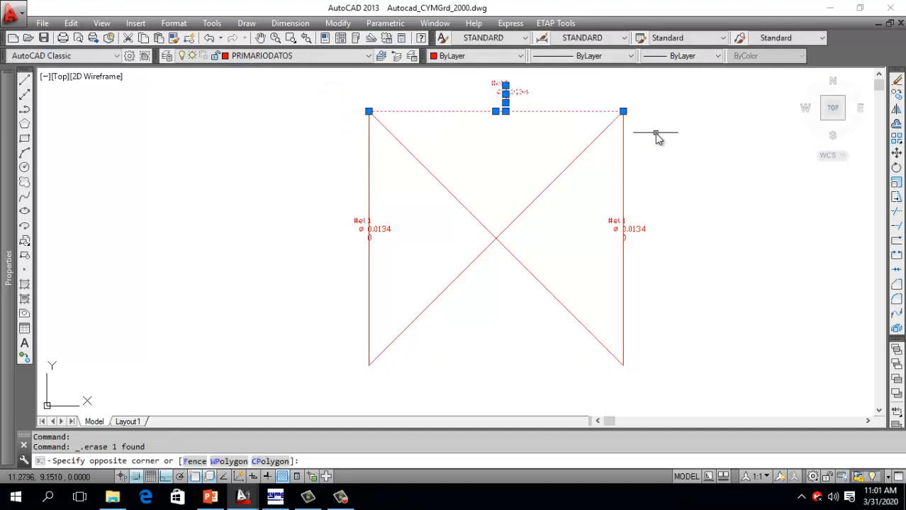
left_click(897, 94)
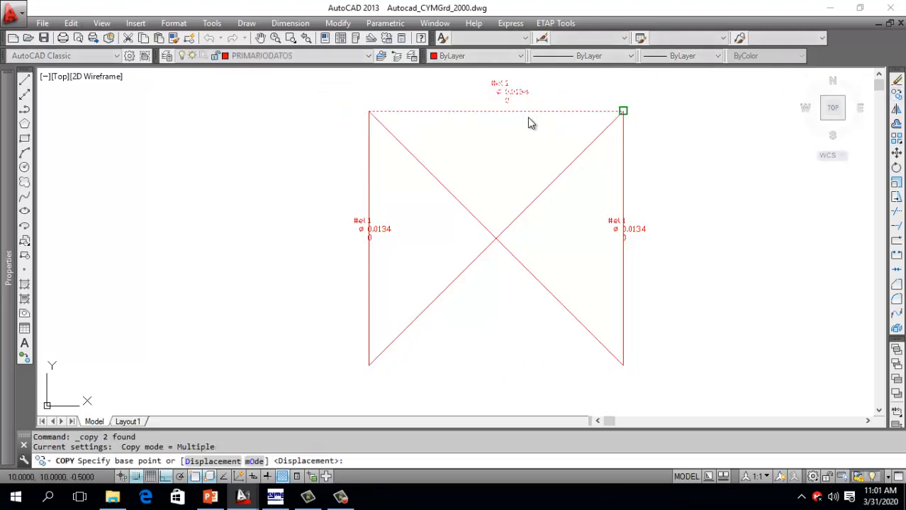
left_click(369, 112)
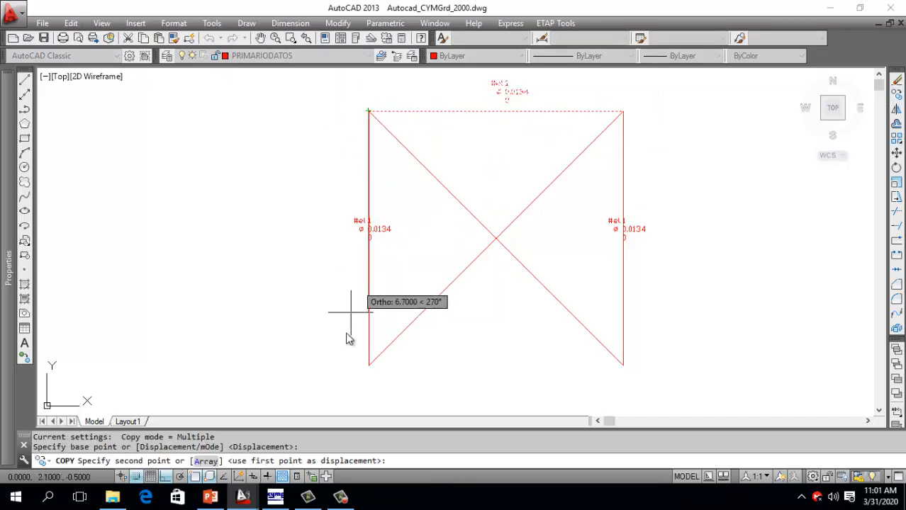
left_click(368, 366)
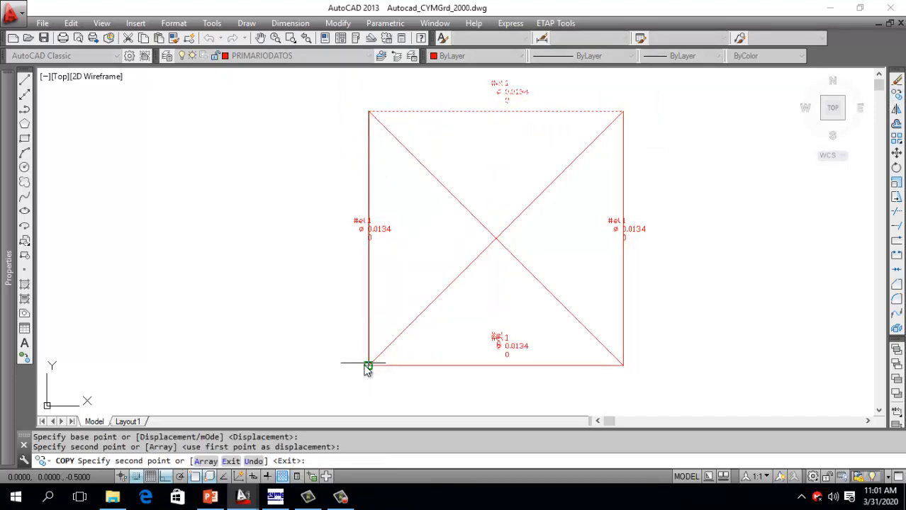
key("Escape")
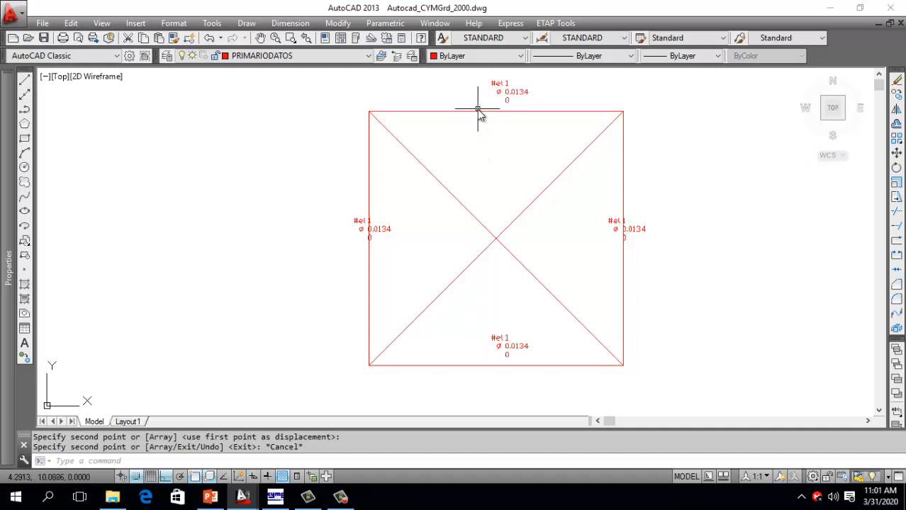
Check the layers assigned to the square's top side, its CY_GRID block and the diagonal from the top-left corner.
left_click(450, 113)
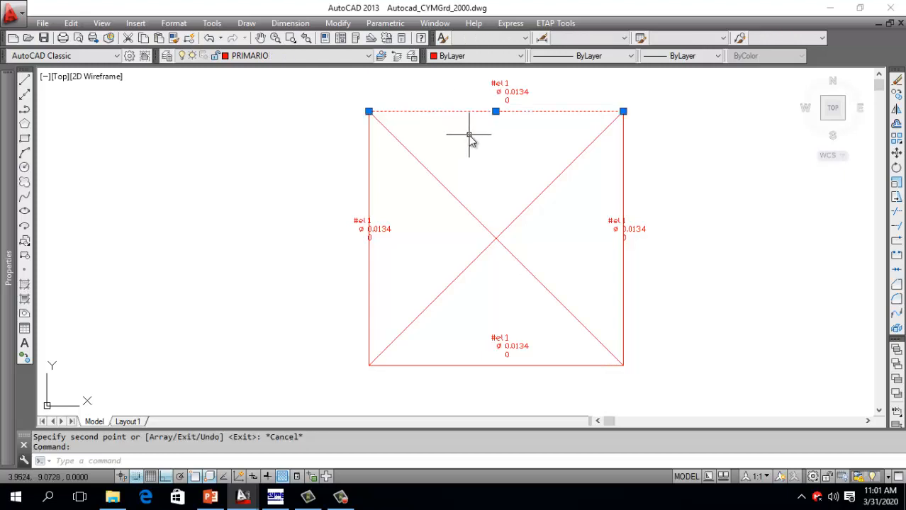
key("Escape")
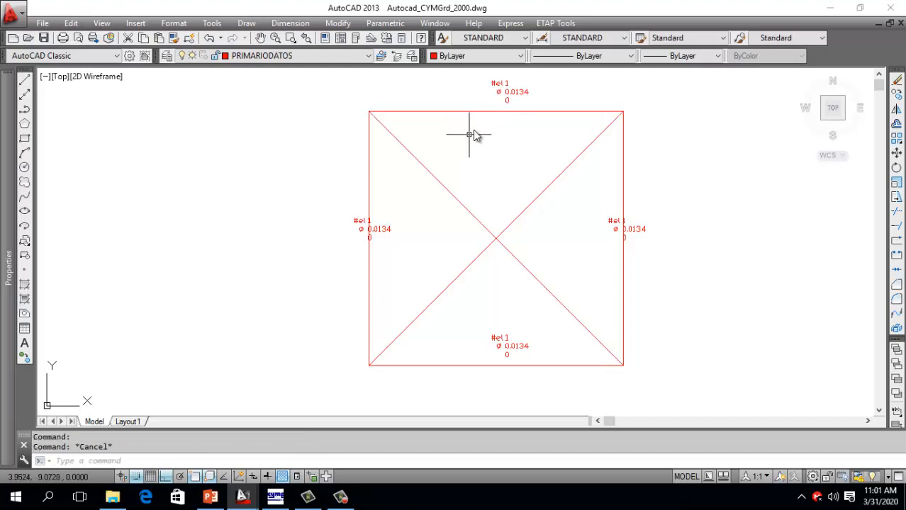
left_click(509, 96)
left_click(505, 88)
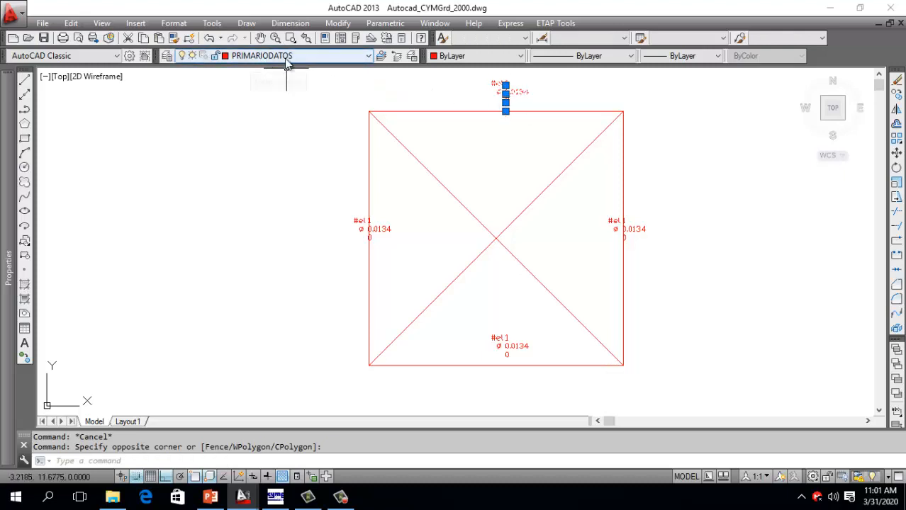
key("Escape")
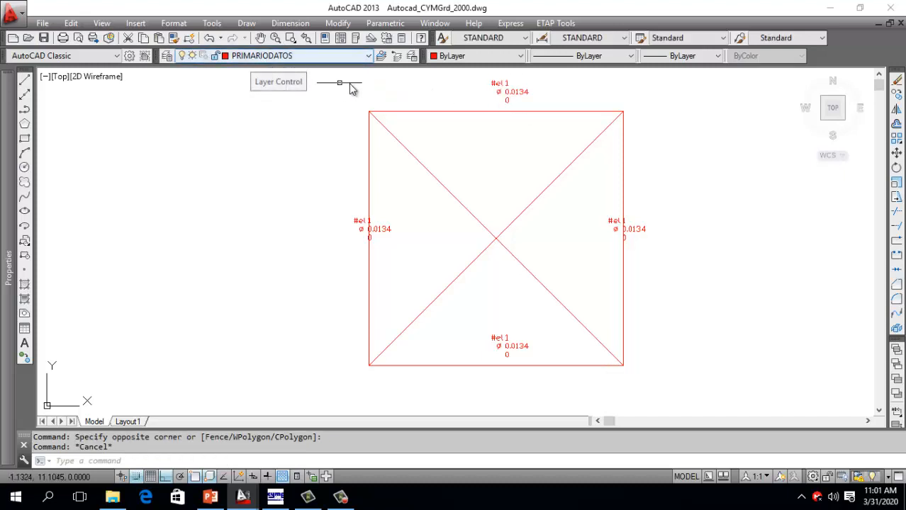
left_click(412, 112)
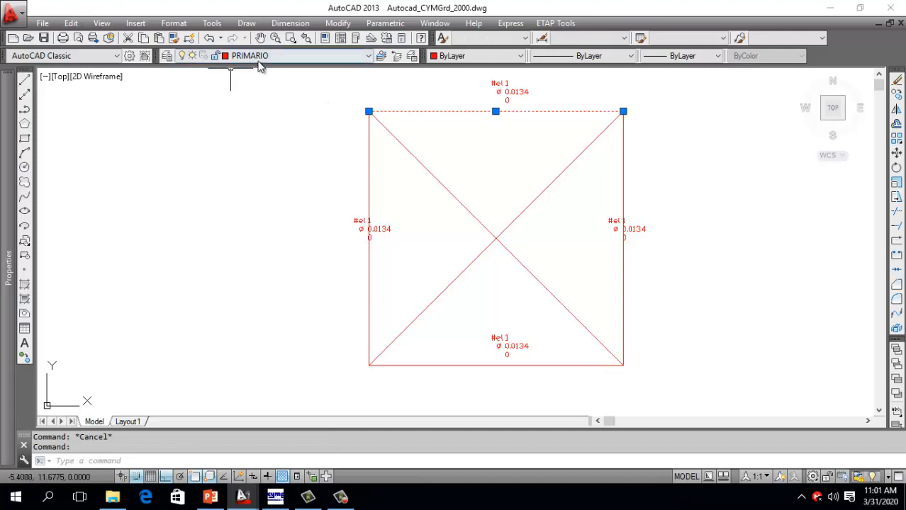
key("Escape")
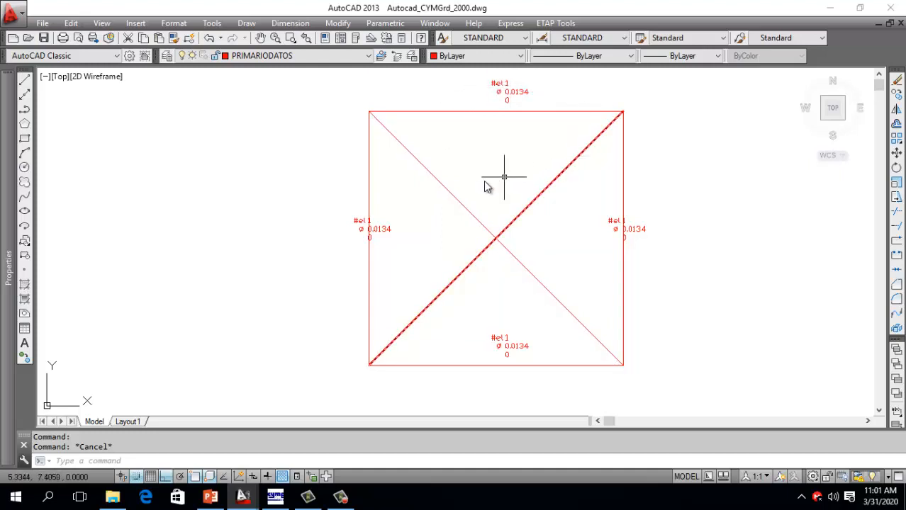
left_click(448, 190)
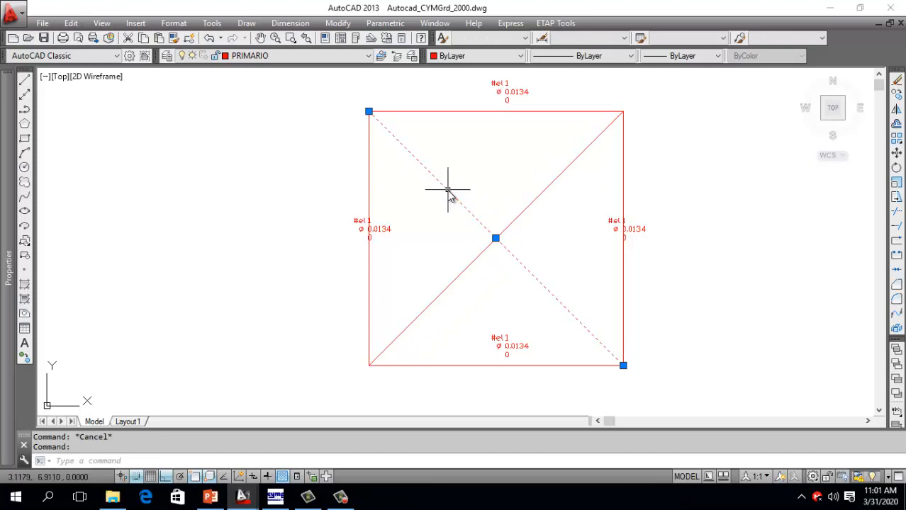
key("Escape")
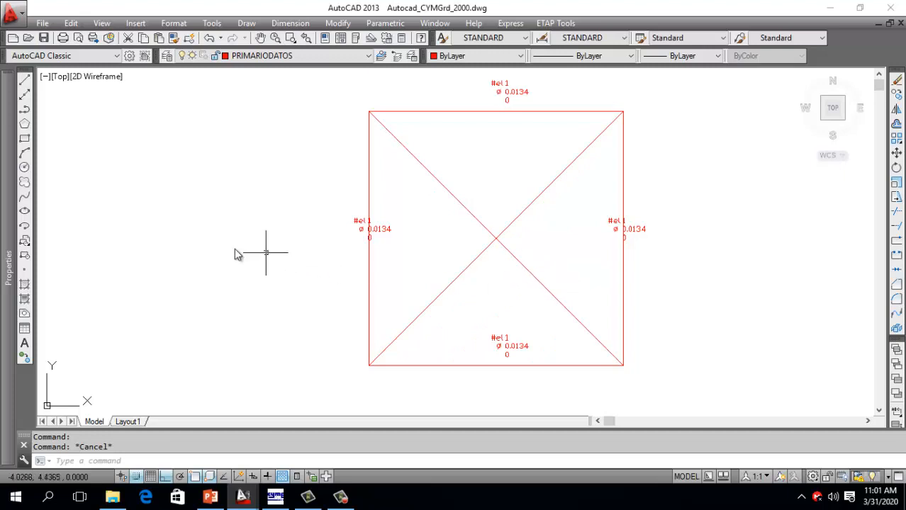
scroll(218, 244, "down", 2)
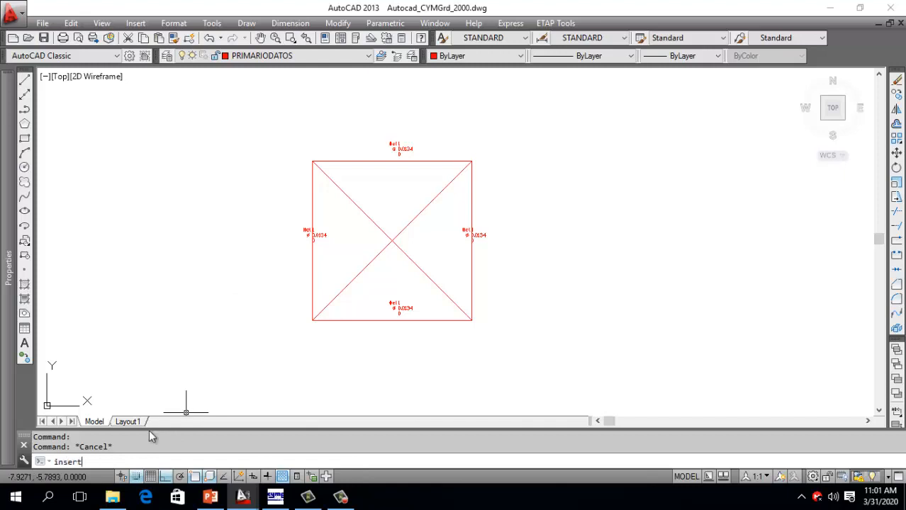
type("insert")
key("Return")
left_click(469, 331)
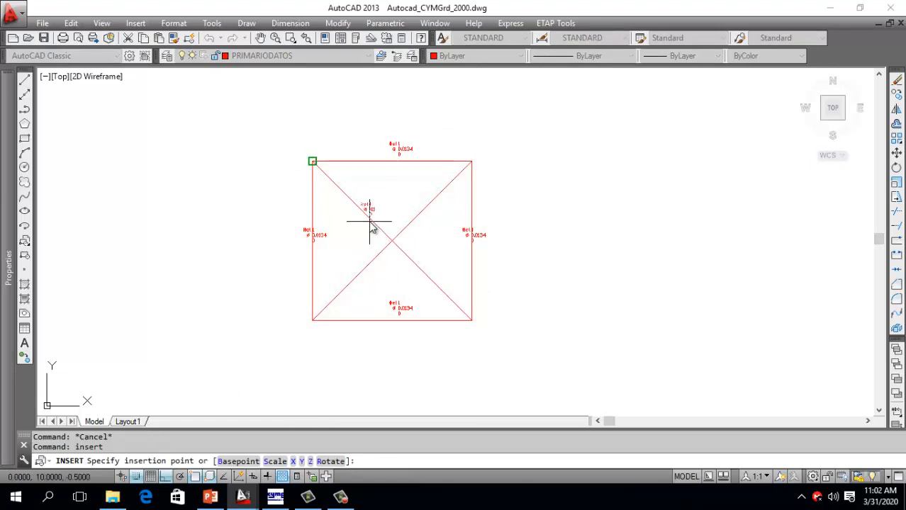
right_click(369, 233, "shift")
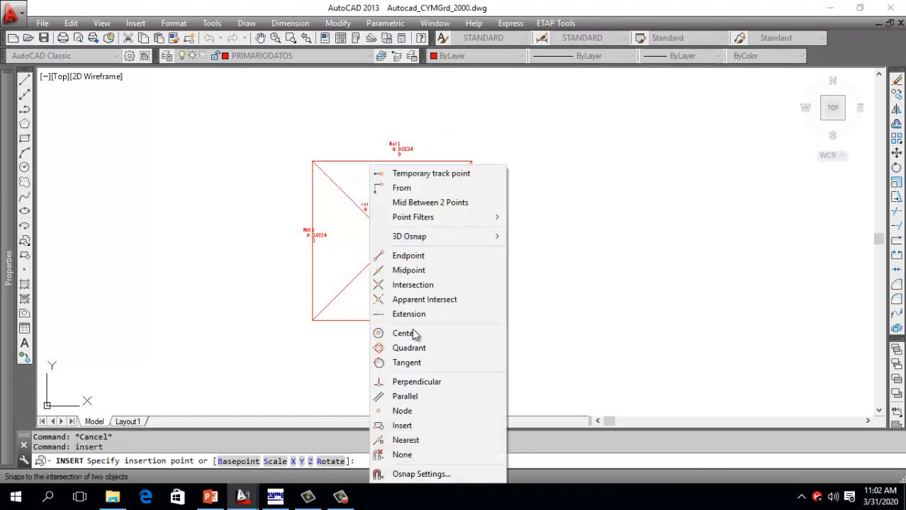
left_click(402, 425)
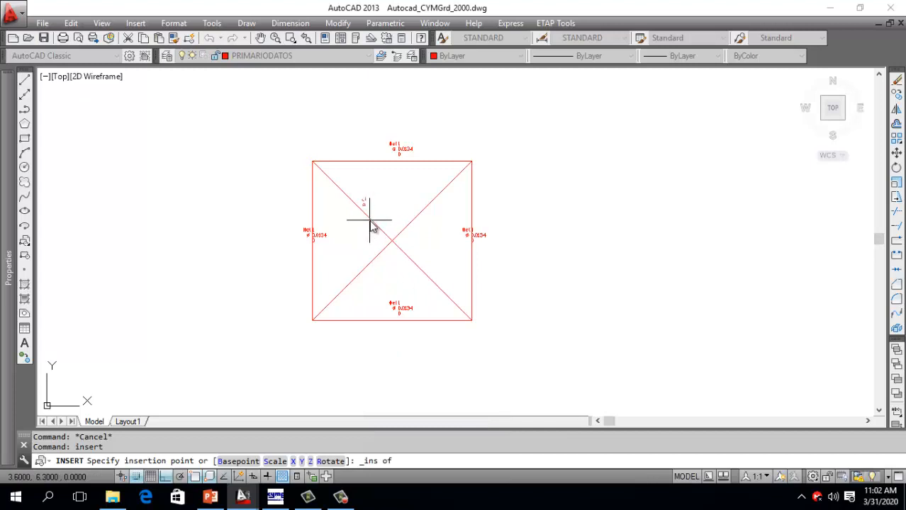
scroll(370, 229, "up", 6)
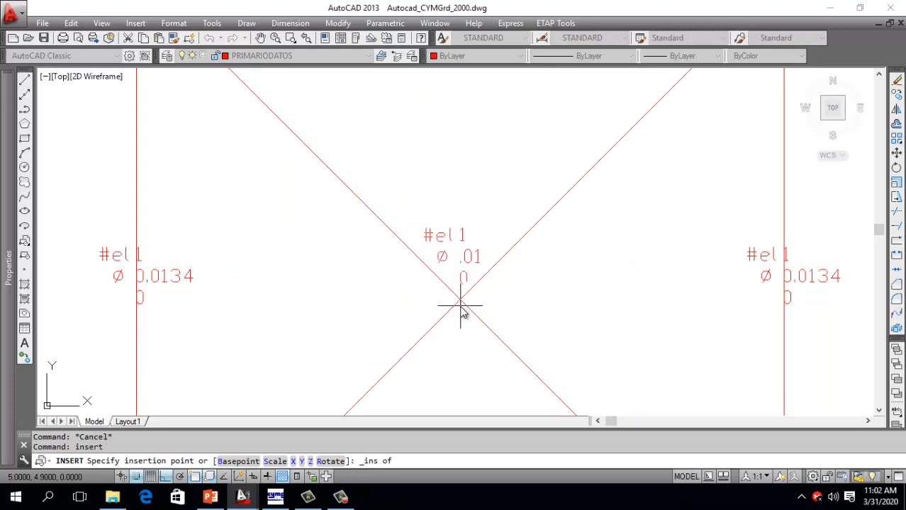
key("Escape")
scroll(429, 230, "down", 6)
scroll(427, 237, "up", 3)
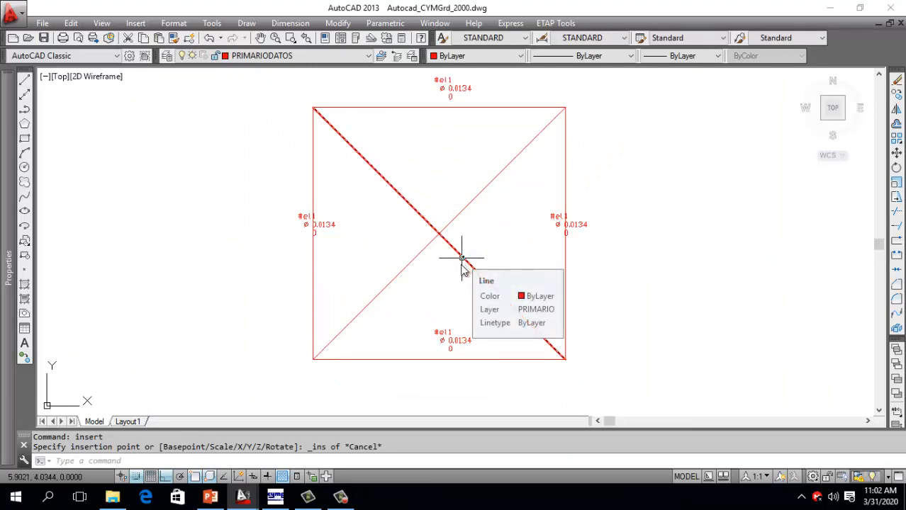
scroll(327, 260, "down", 2)
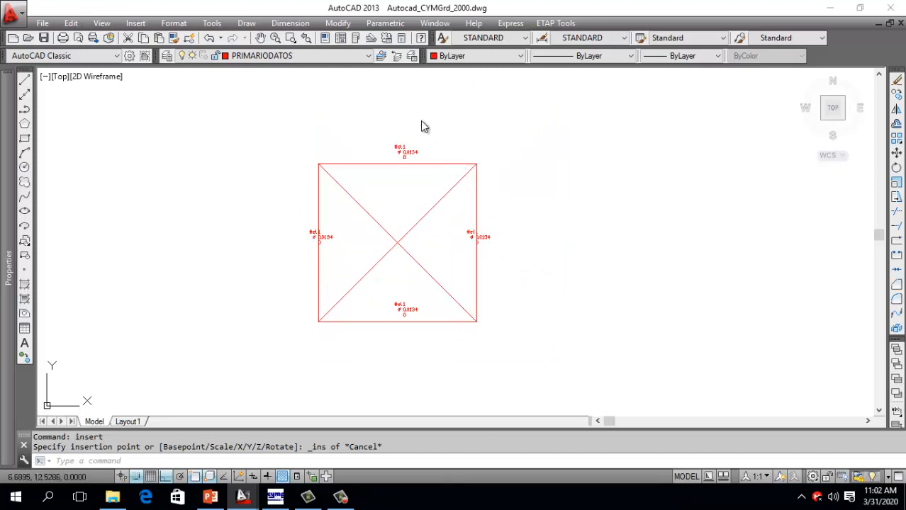
Make GENERAL the current layer and insert the CY_GEN block just below the grid square.
left_click(368, 57)
left_click(276, 122)
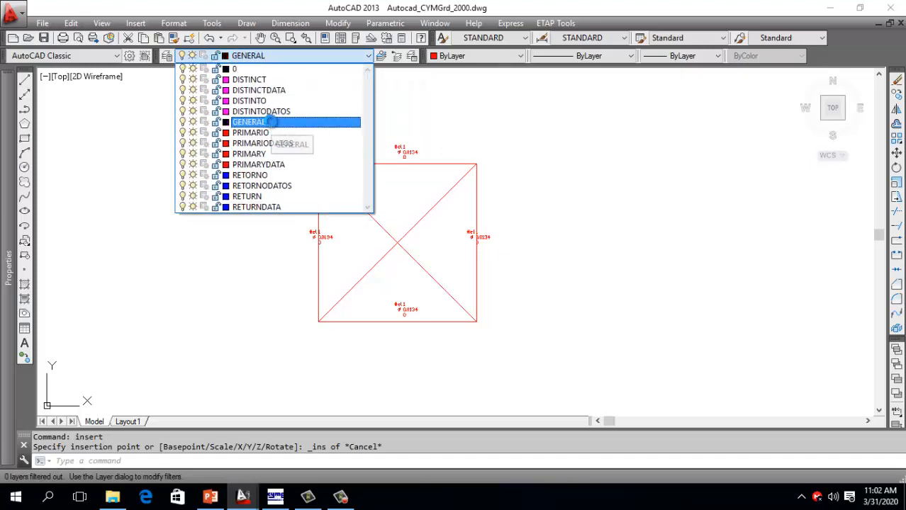
scroll(301, 112, "down", 2)
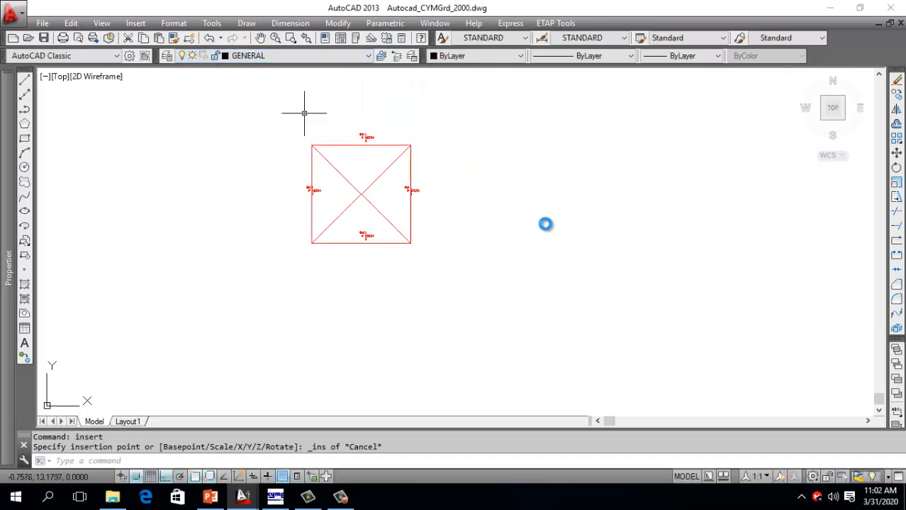
type("i")
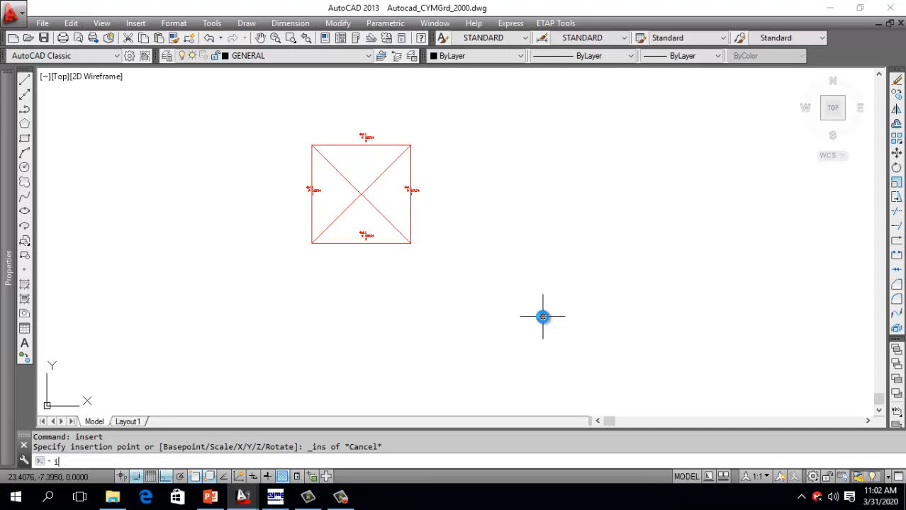
type("nsert")
key("Return")
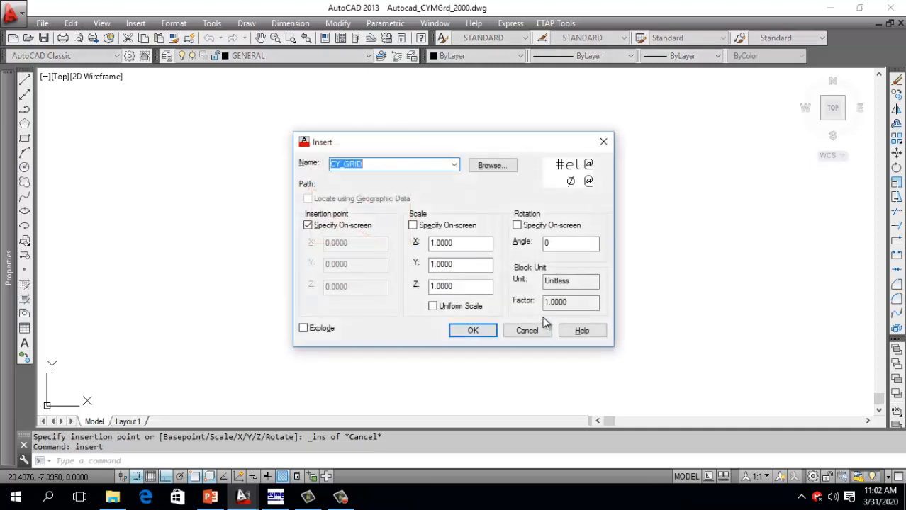
left_click(454, 165)
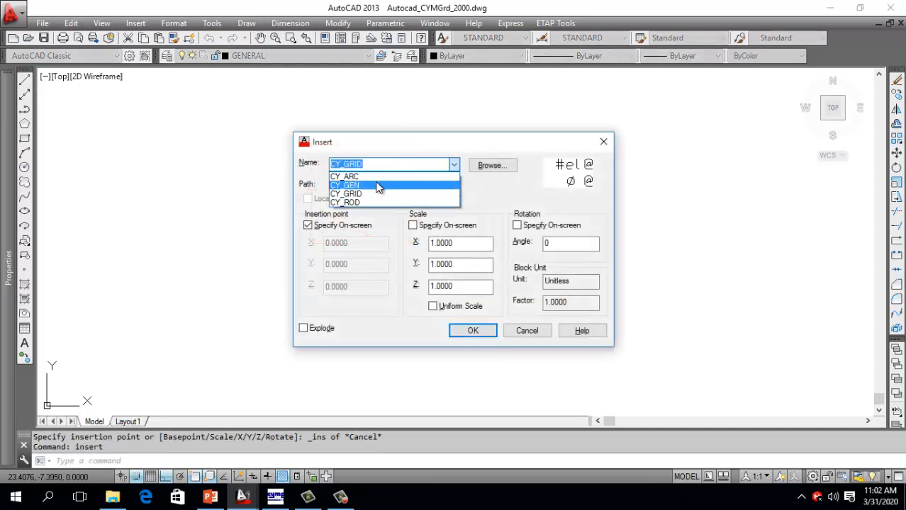
left_click(378, 184)
left_click(488, 336)
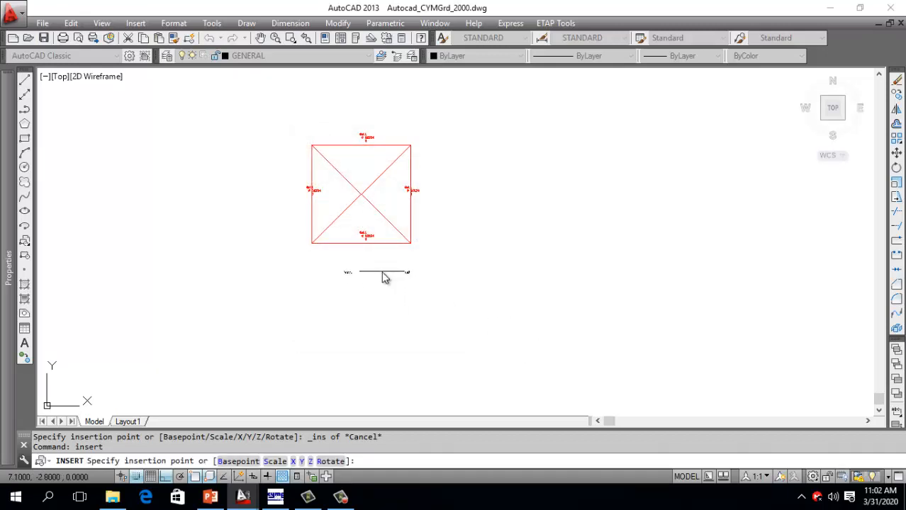
left_click(382, 276)
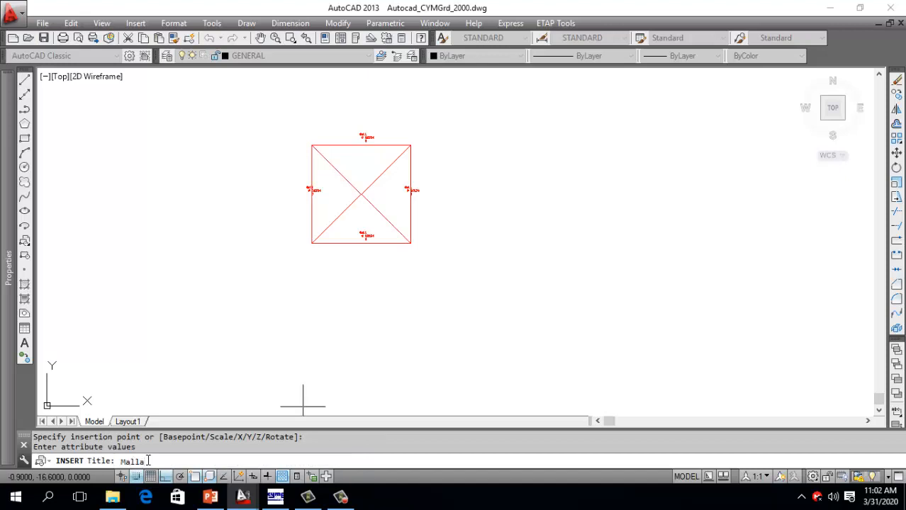
Give the general data block the title Malla and metric units, accepting the defaults for the remaining electrode, soil-layer and impedance attributes.
key("Return")
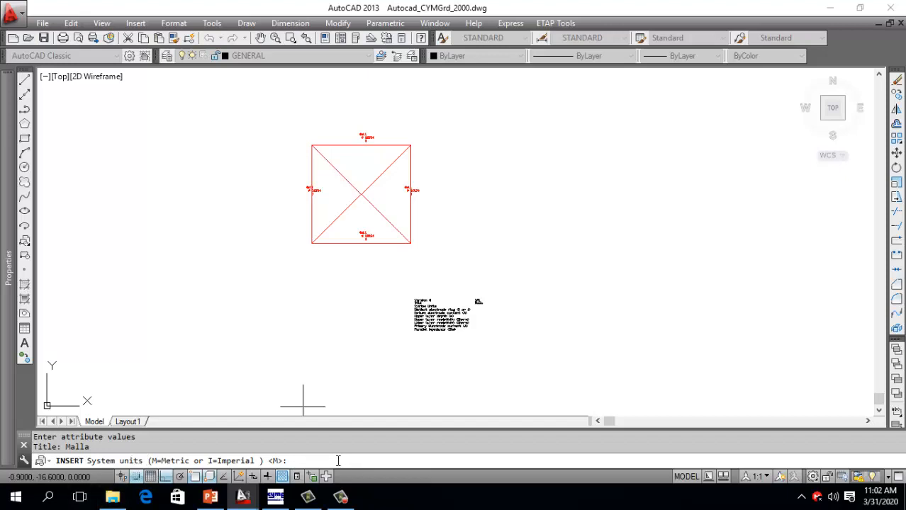
type("m")
key("Return")
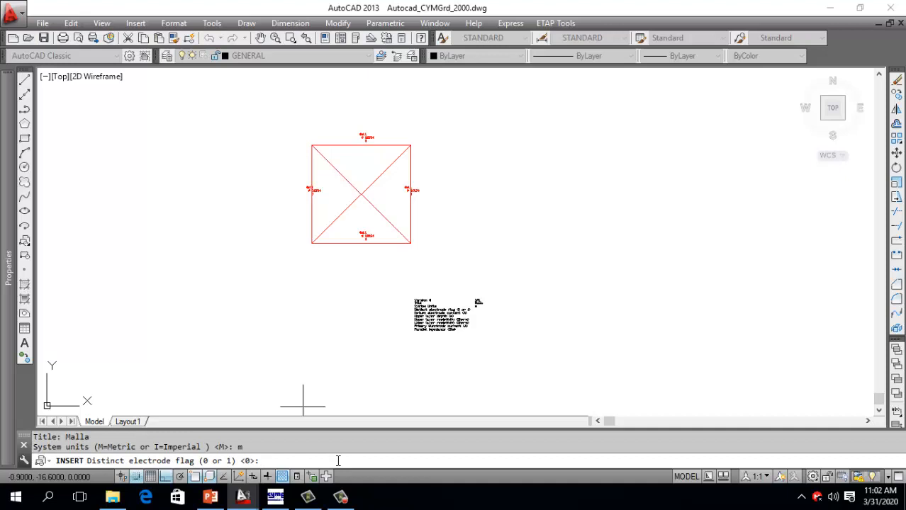
key("Return")
key("Return")
key("Return")
key("Return")
key("Return")
key("Return")
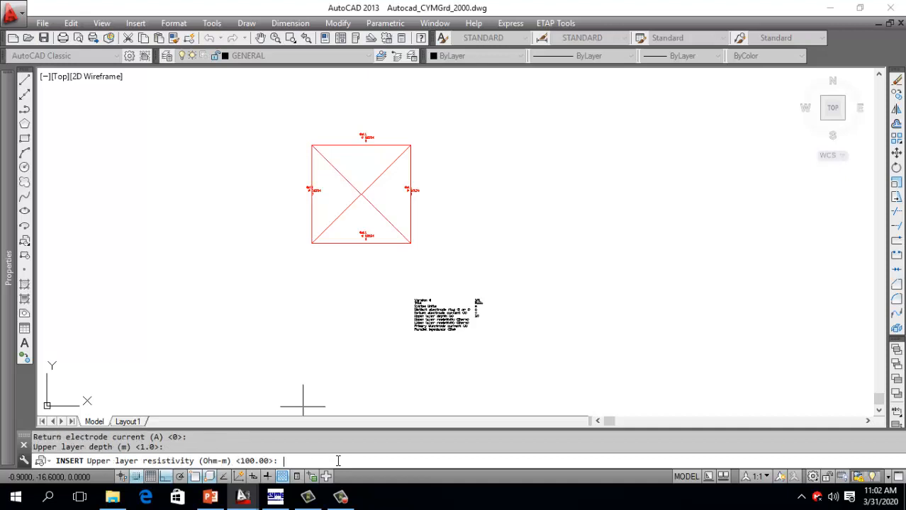
key("Return")
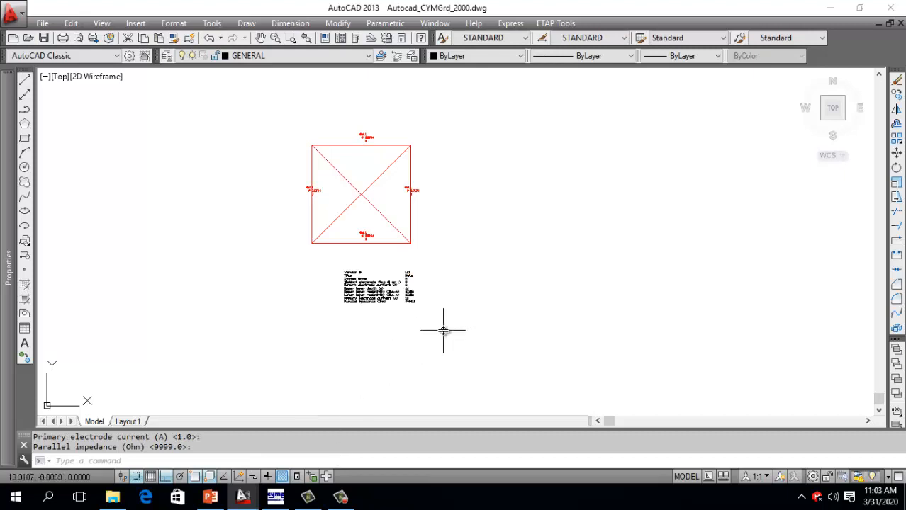
Save the grounding grid drawing under its existing name.
left_click(44, 38)
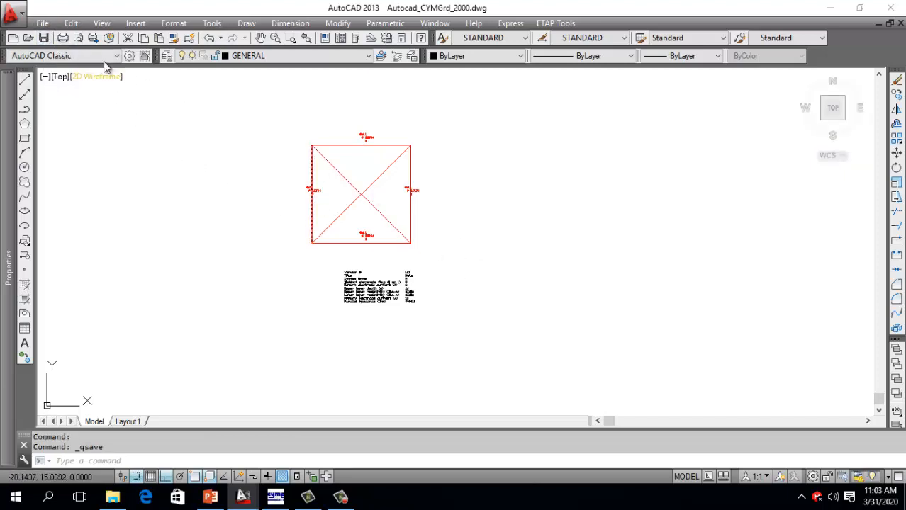
left_click(42, 23)
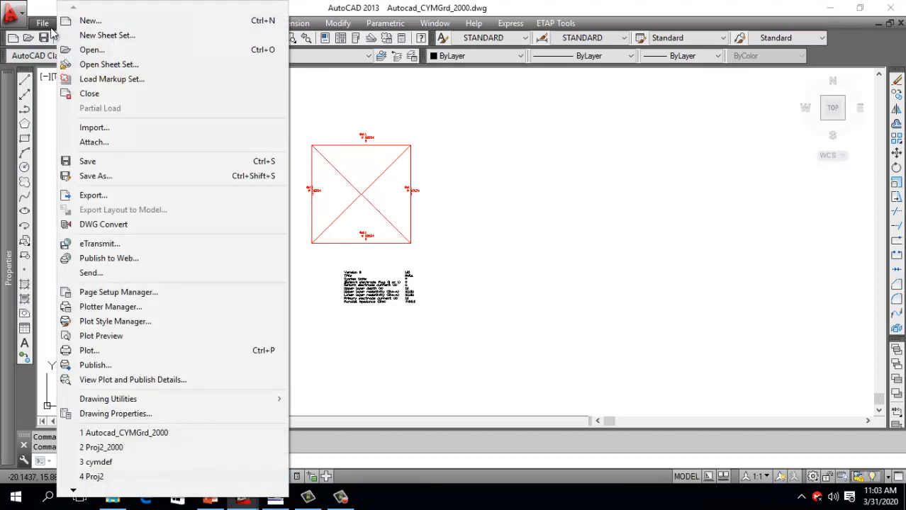
left_click(567, 188)
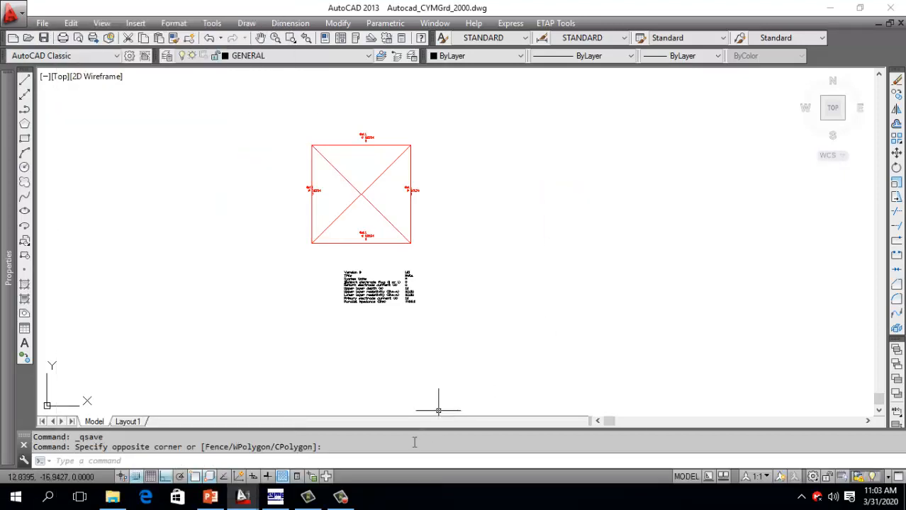
Switch to CYMGrd and create a new study titled Malla in the active MALLA project.
left_click(275, 497)
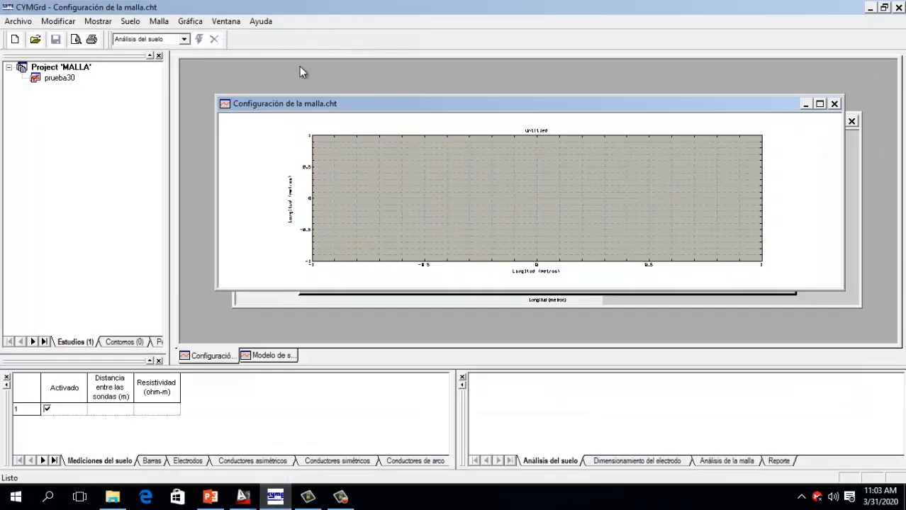
left_click(160, 22)
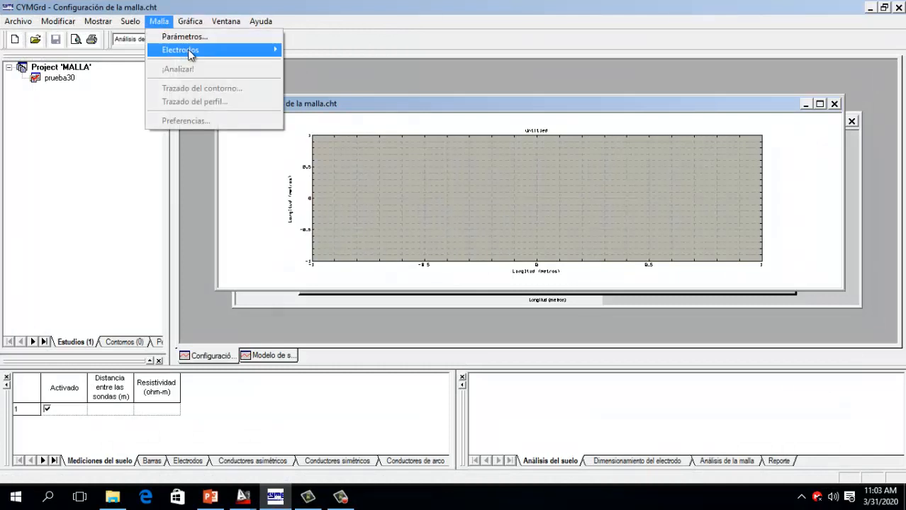
mouse_move(190, 54)
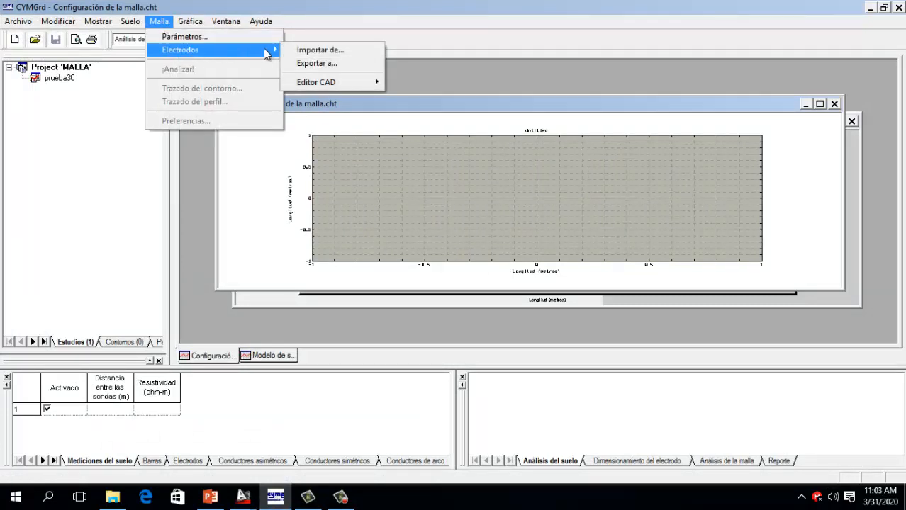
mouse_move(347, 85)
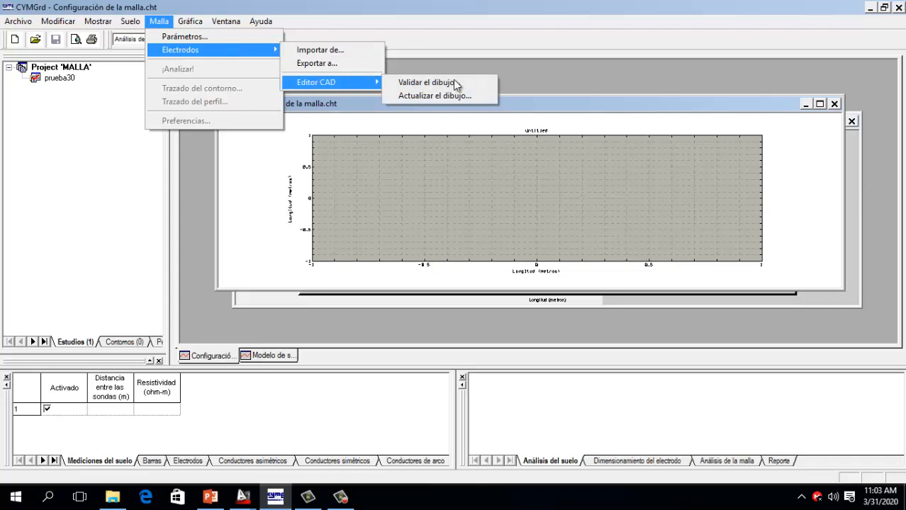
left_click(539, 70)
left_click(15, 37)
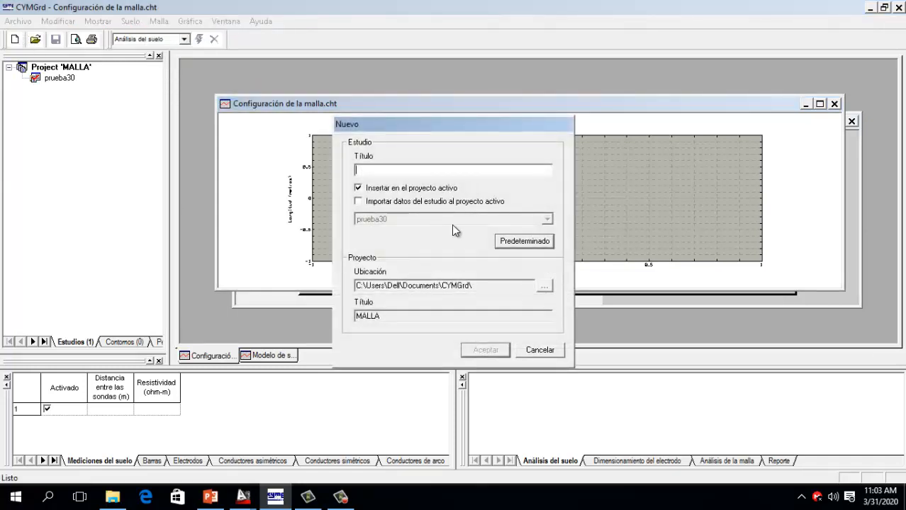
type("Malla")
left_click(477, 353)
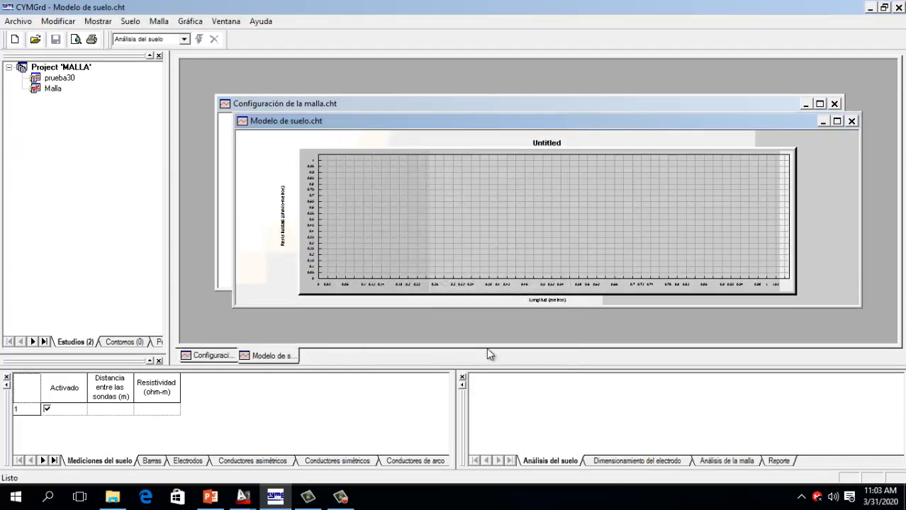
Try to validate the Autocad_CYMGrd_2000 drawing as the electrode layout through the CAD editor functions.
left_click(159, 21)
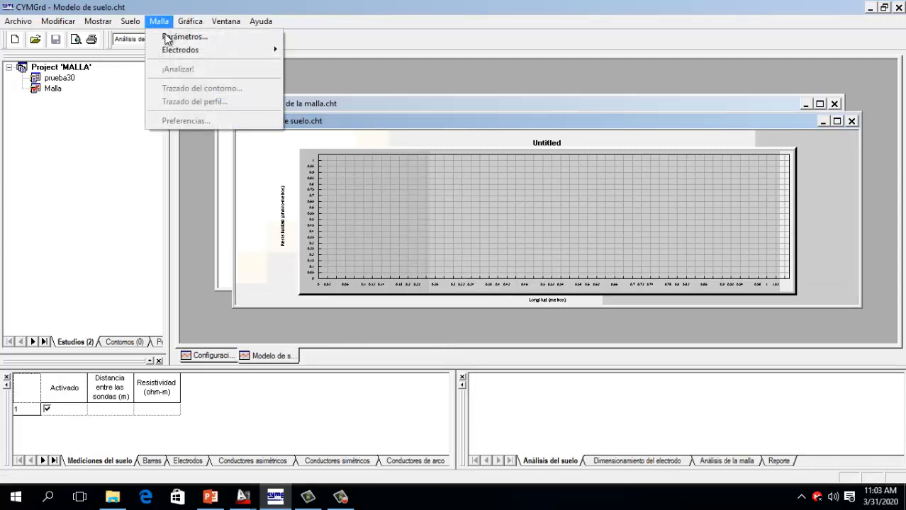
mouse_move(231, 56)
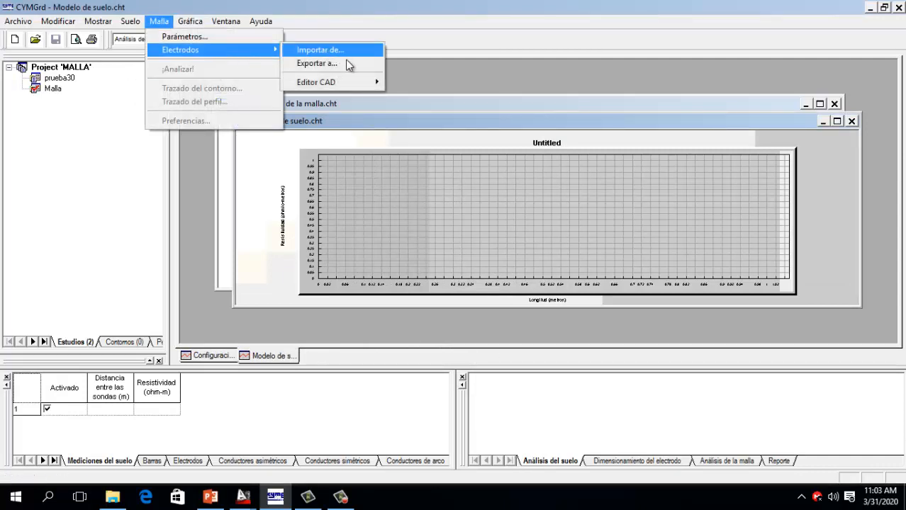
mouse_move(359, 81)
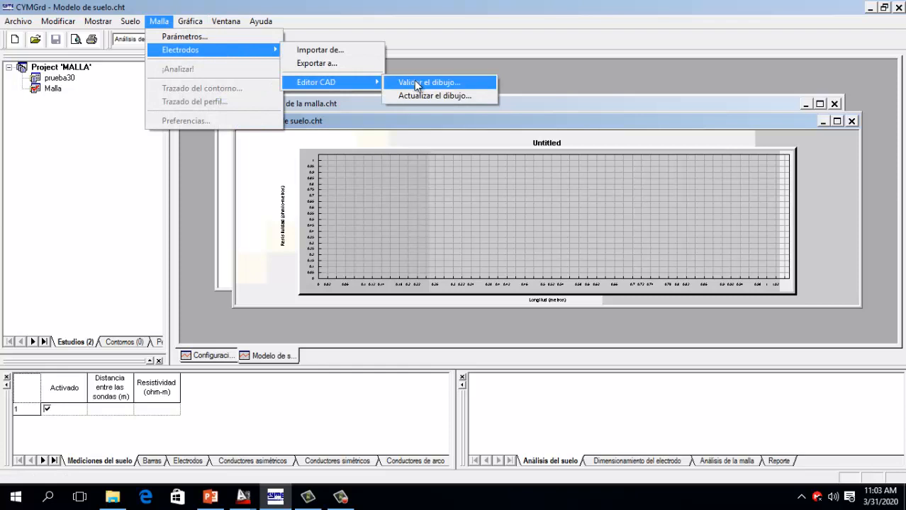
left_click(428, 83)
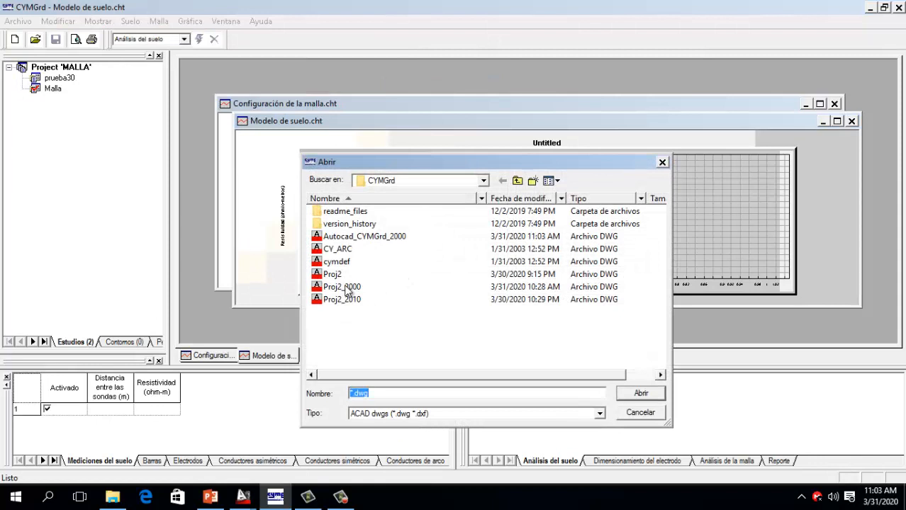
left_click(367, 238)
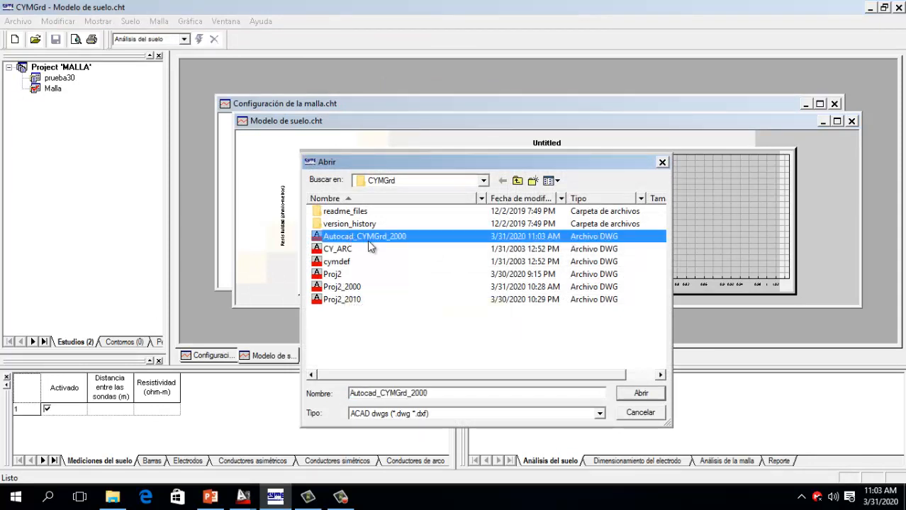
left_click(635, 394)
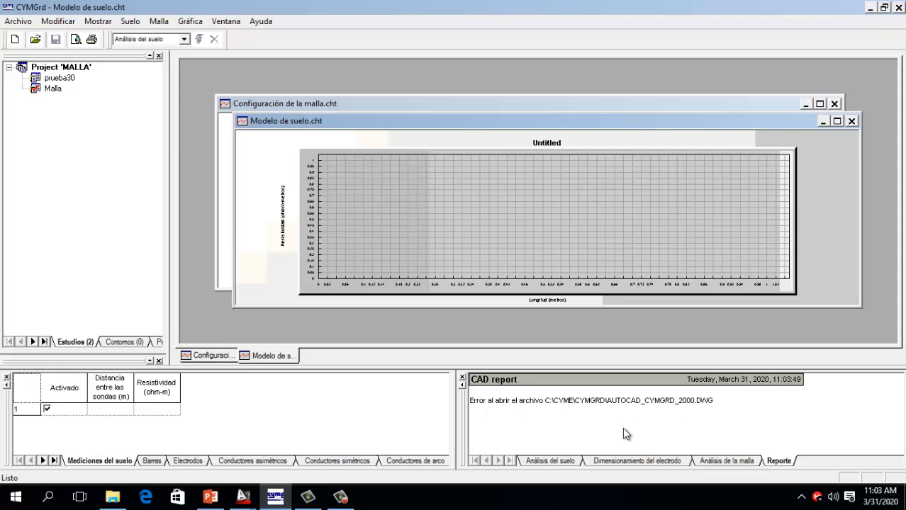
Switch to AutoCAD and save the Autocad_CYMGrd_2000 drawing in AutoCAD 2000/LT2000 format, replacing the existing file.
left_click(244, 498)
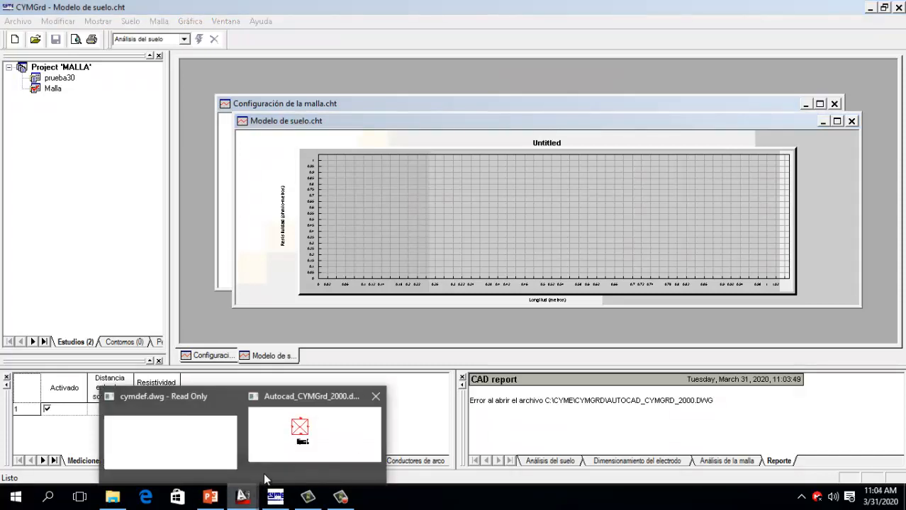
left_click(293, 446)
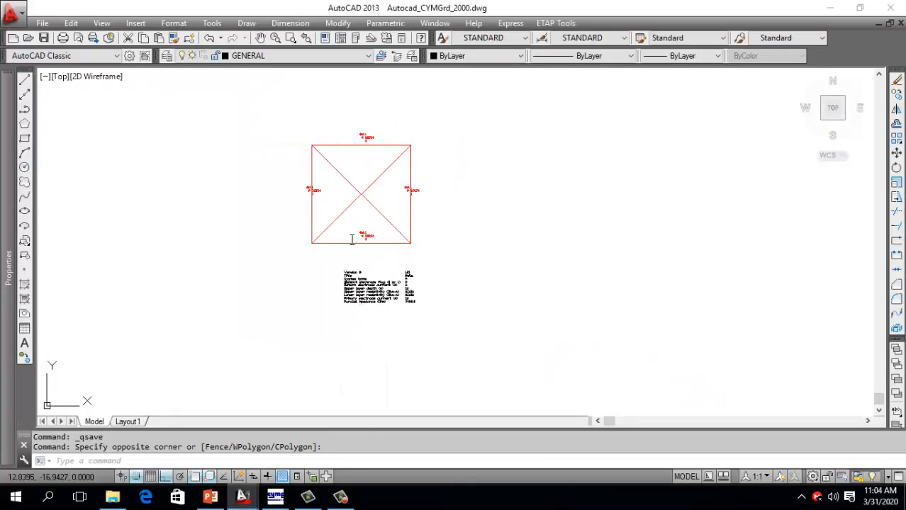
left_click(42, 23)
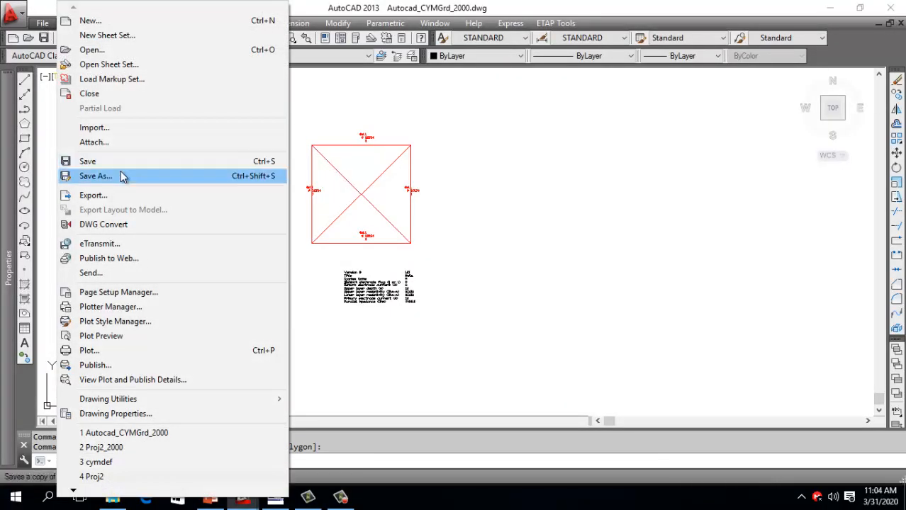
left_click(122, 176)
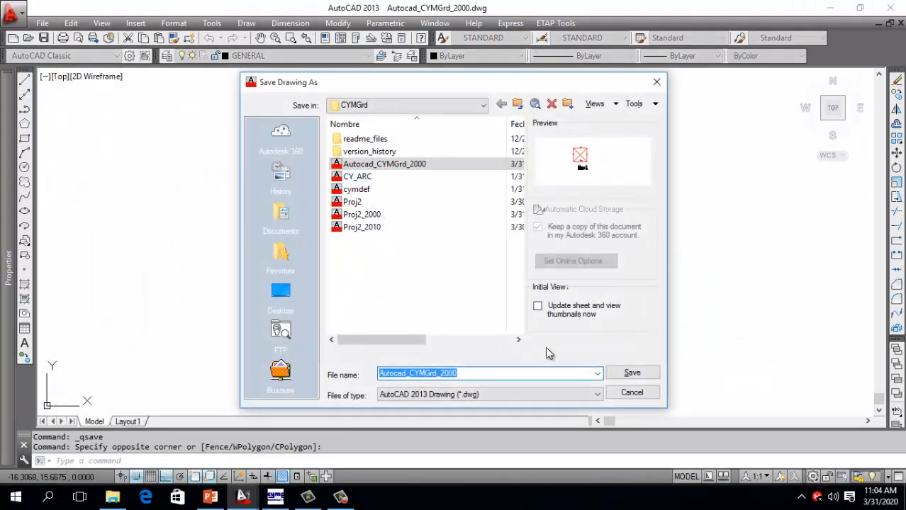
left_click(505, 397)
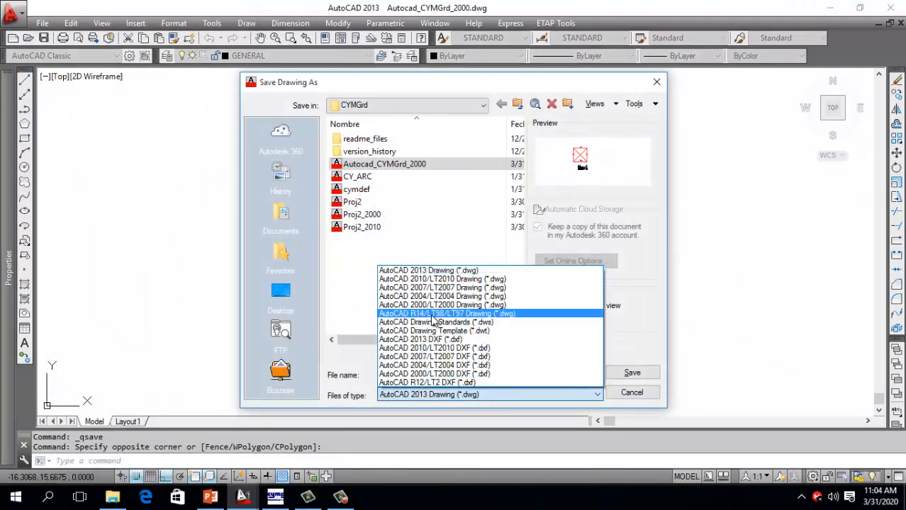
left_click(431, 306)
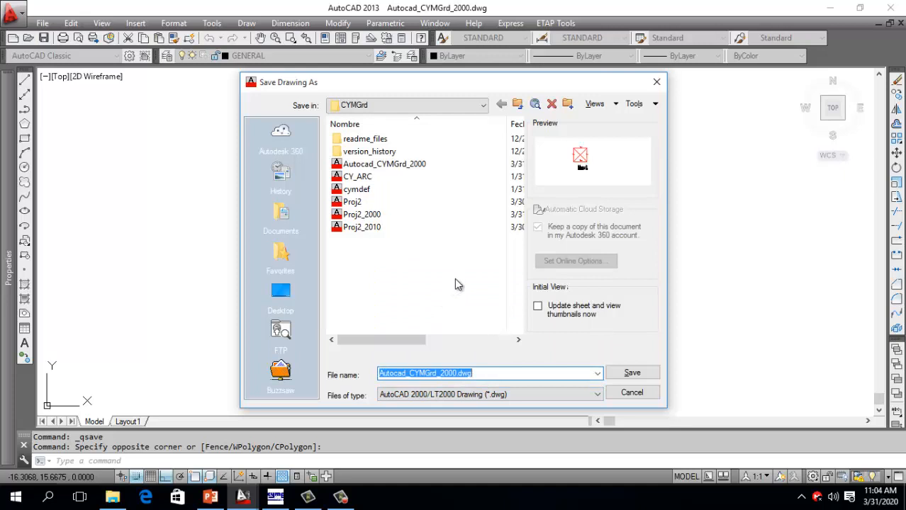
left_click(632, 374)
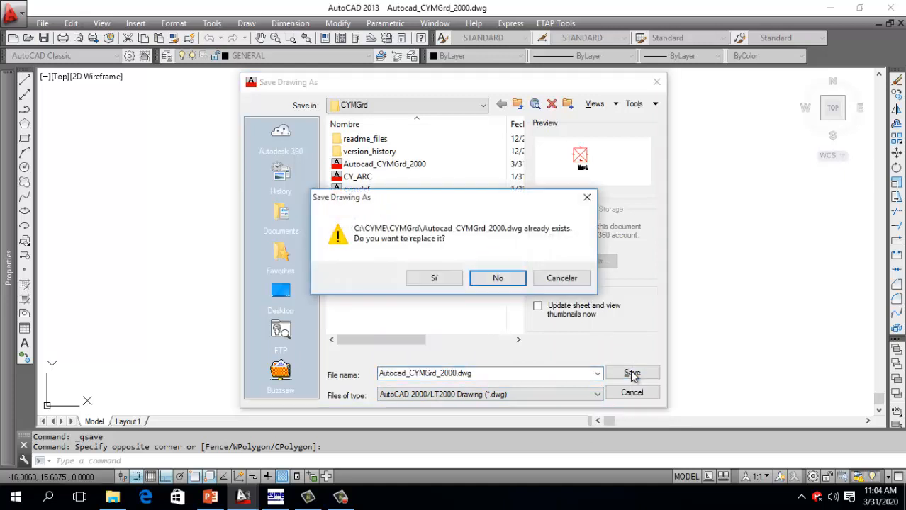
left_click(439, 279)
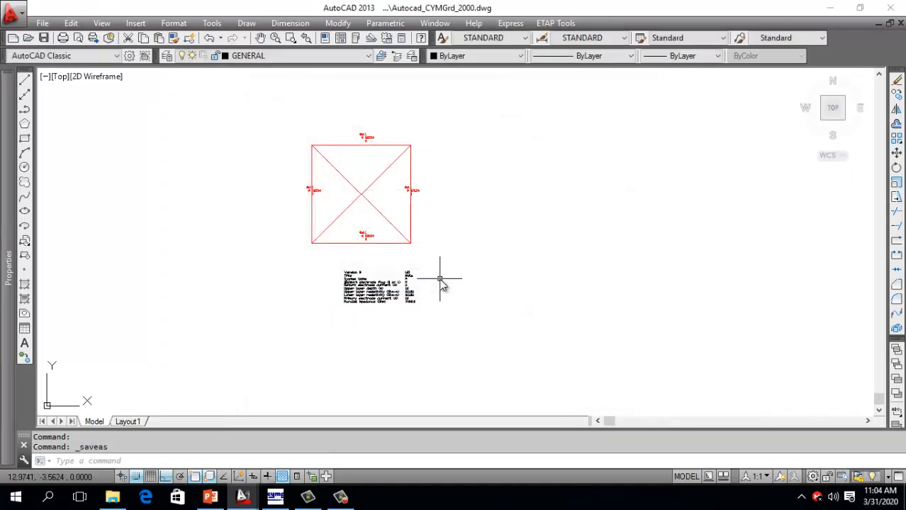
Switch back to CYMGrd, validate the Autocad_CYMGrd_2000 drawing with the CAD editor and read through the CAD report.
left_click(275, 496)
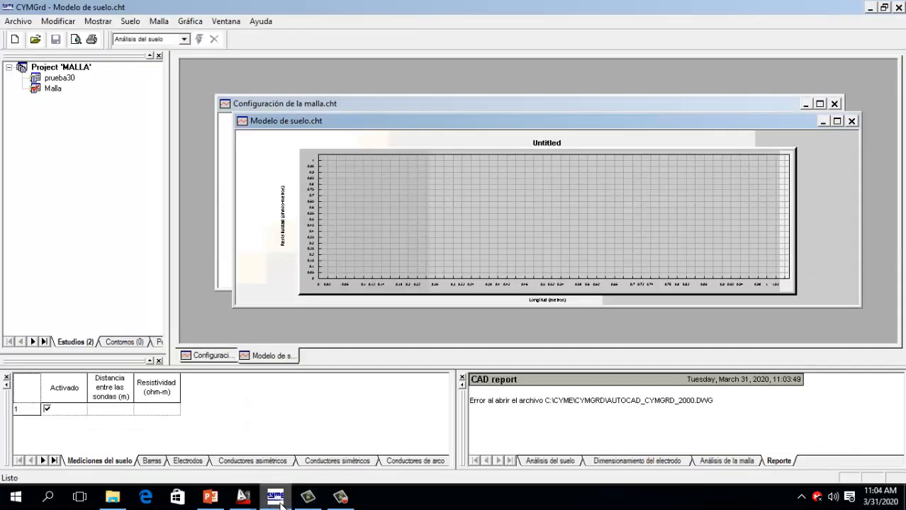
left_click(159, 22)
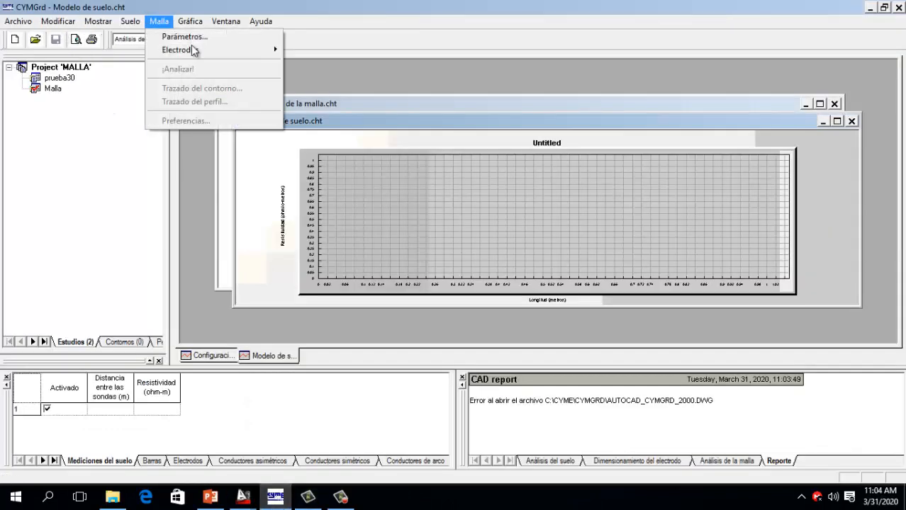
mouse_move(273, 49)
mouse_move(368, 82)
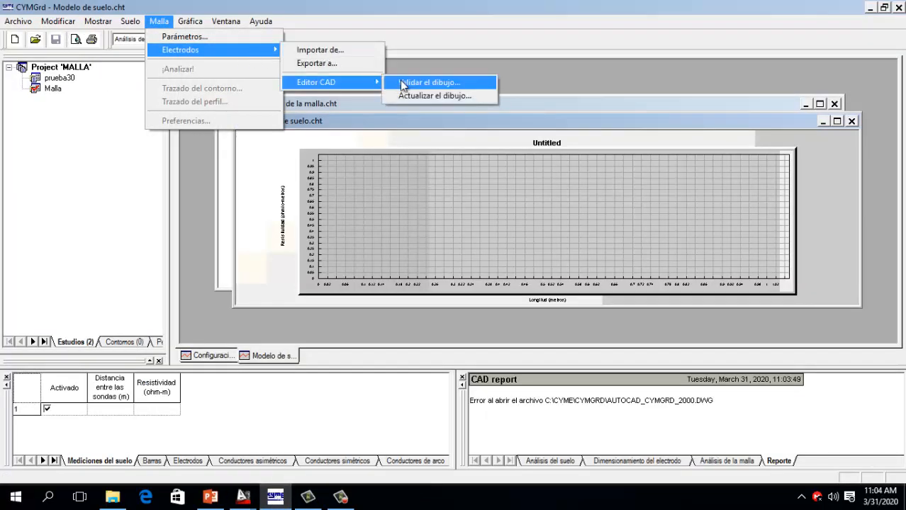
left_click(420, 80)
left_click(363, 237)
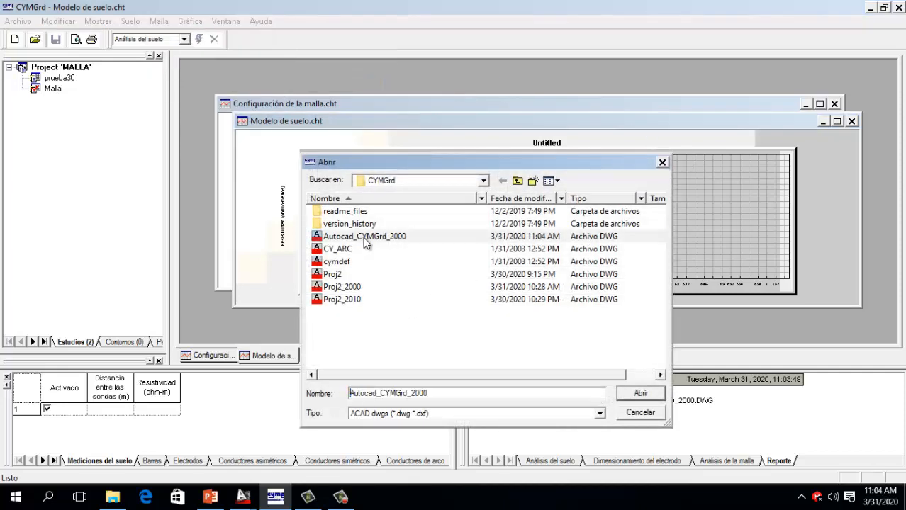
left_click(640, 393)
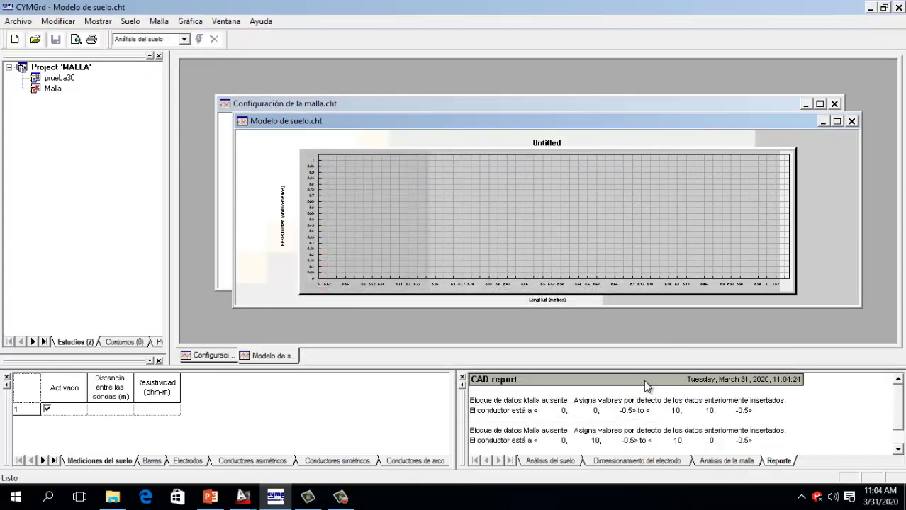
left_click(623, 418)
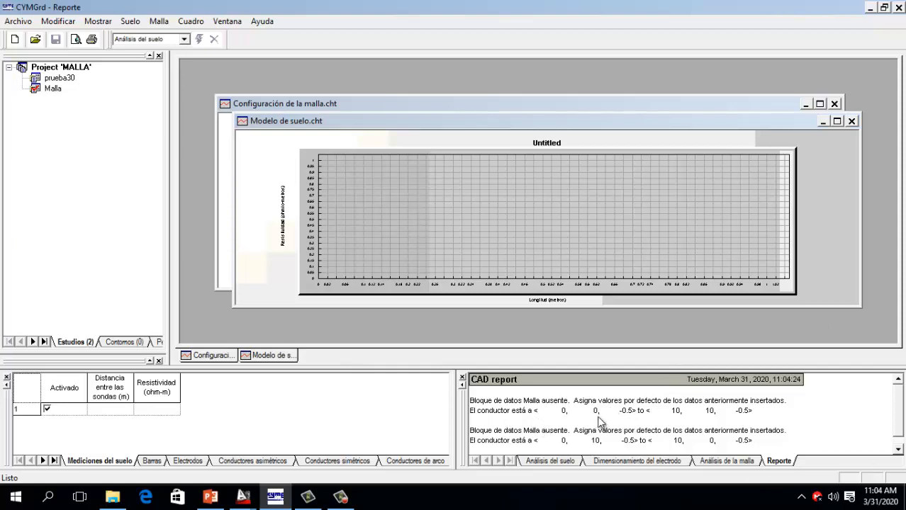
scroll(599, 418, "up", 1)
scroll(599, 418, "down", 1)
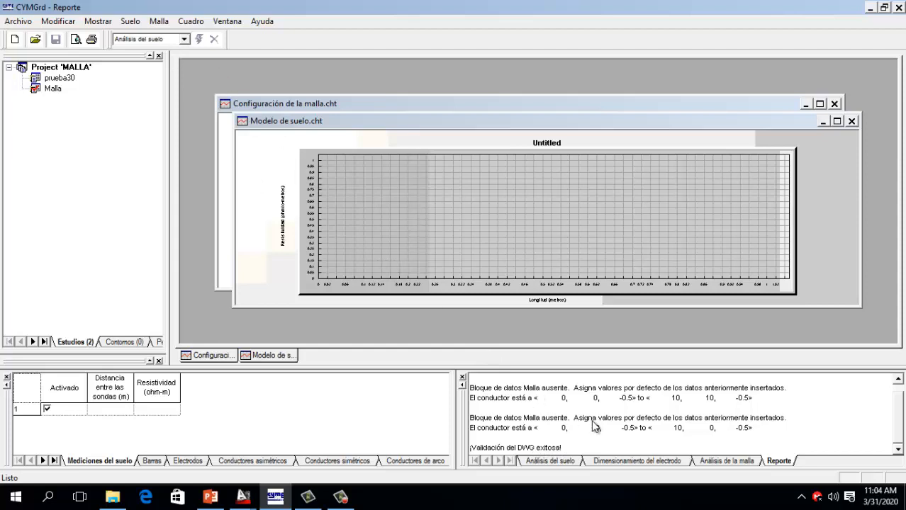
Update the Autocad_CYMGrd_2000 drawing with the CAD editor, closing it in AutoCAD before loading the file in CYMGrd.
left_click(163, 26)
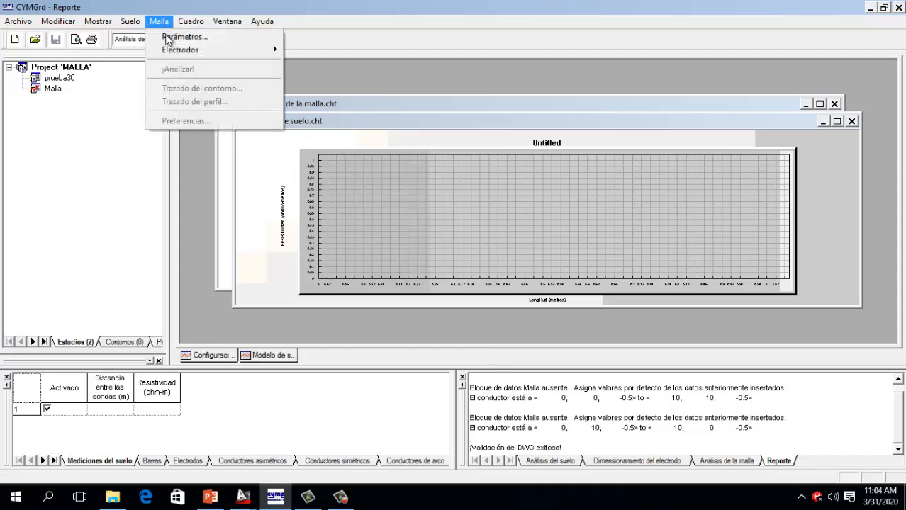
mouse_move(269, 49)
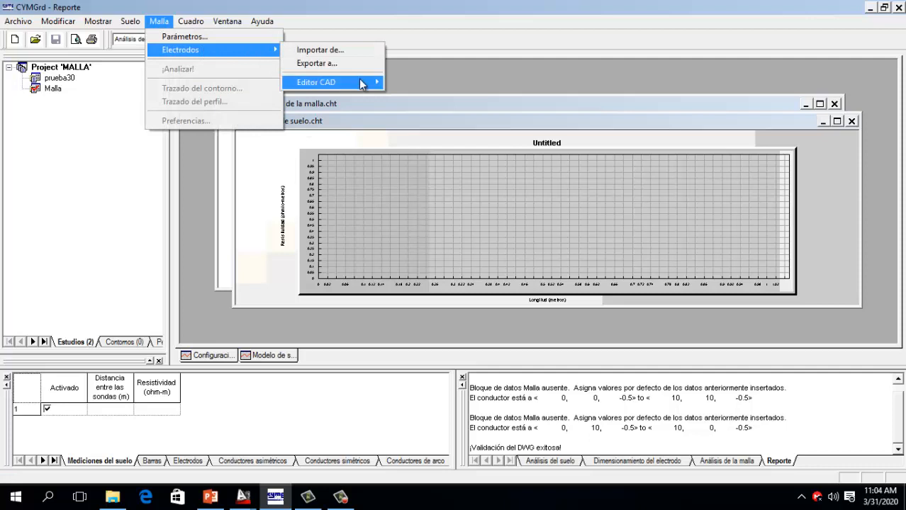
mouse_move(358, 79)
left_click(423, 98)
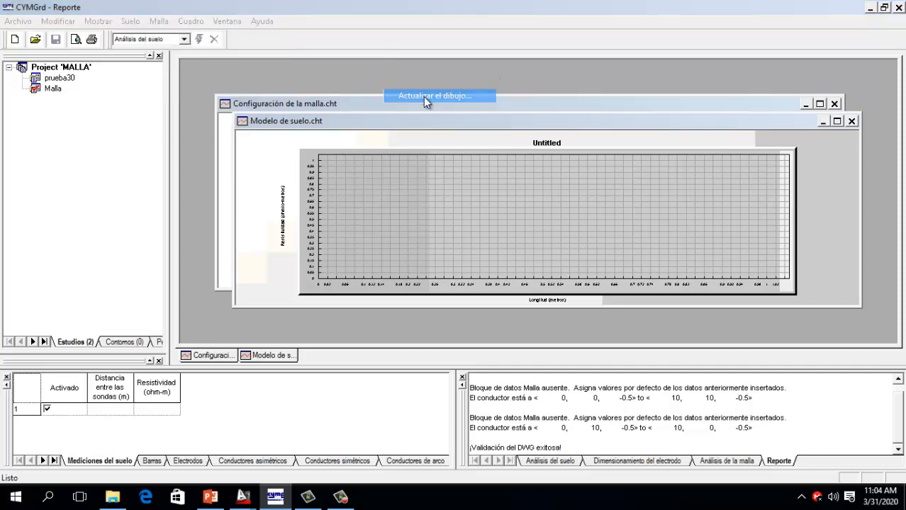
left_click(372, 240)
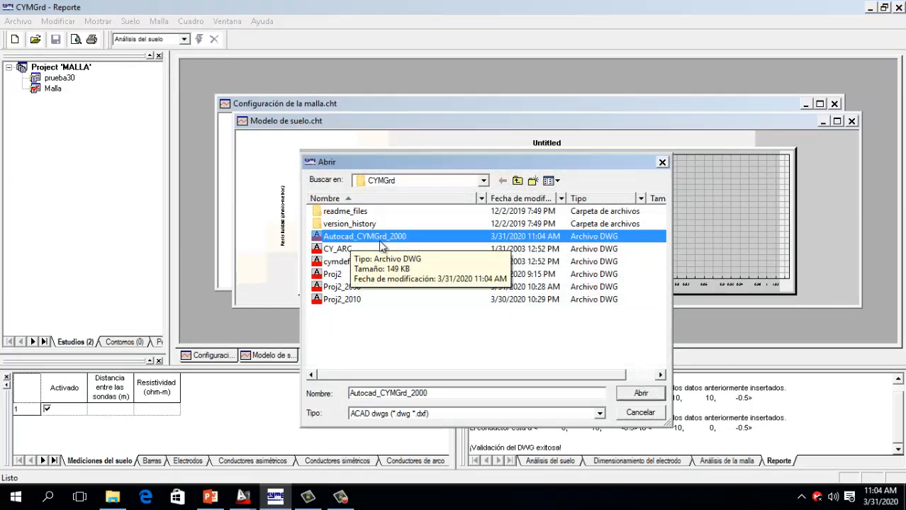
mouse_move(242, 496)
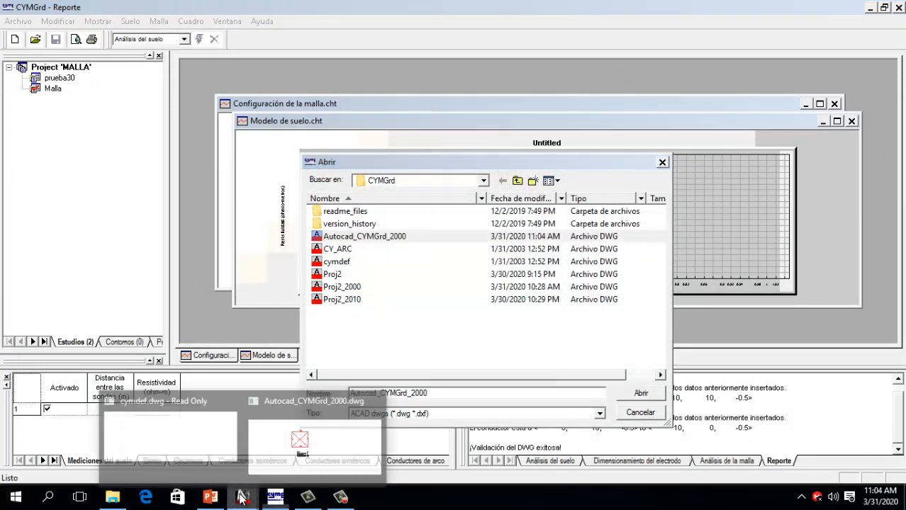
left_click(299, 461)
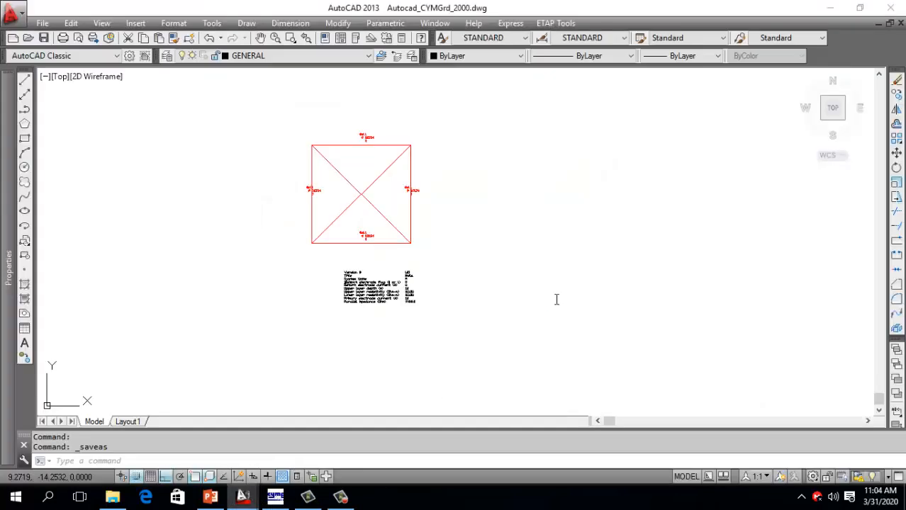
left_click(899, 21)
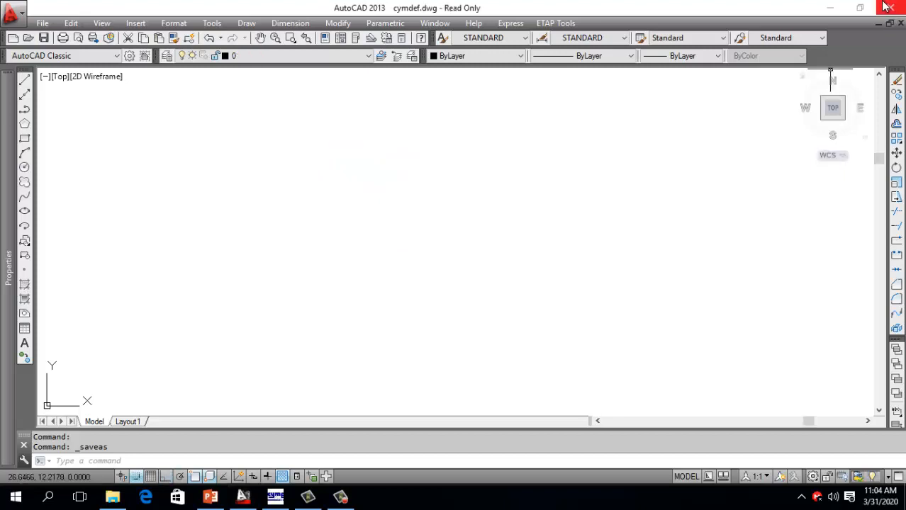
left_click(829, 7)
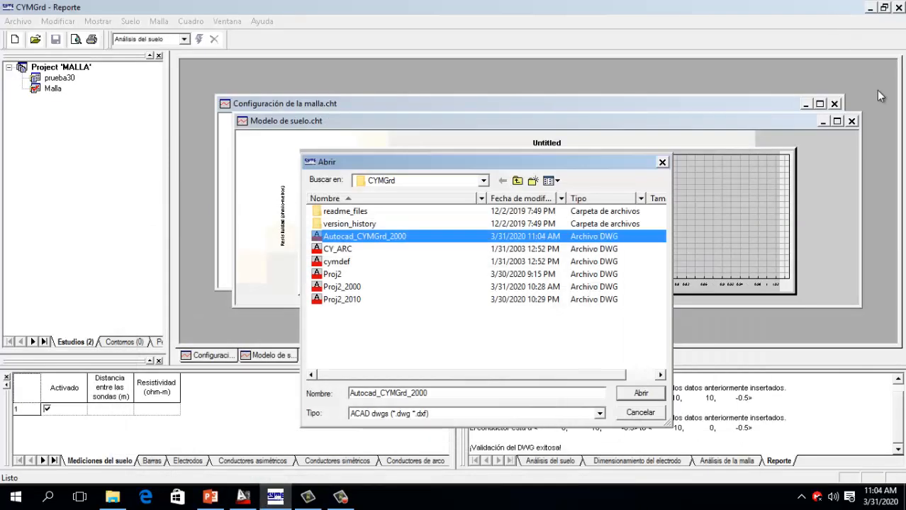
left_click(641, 393)
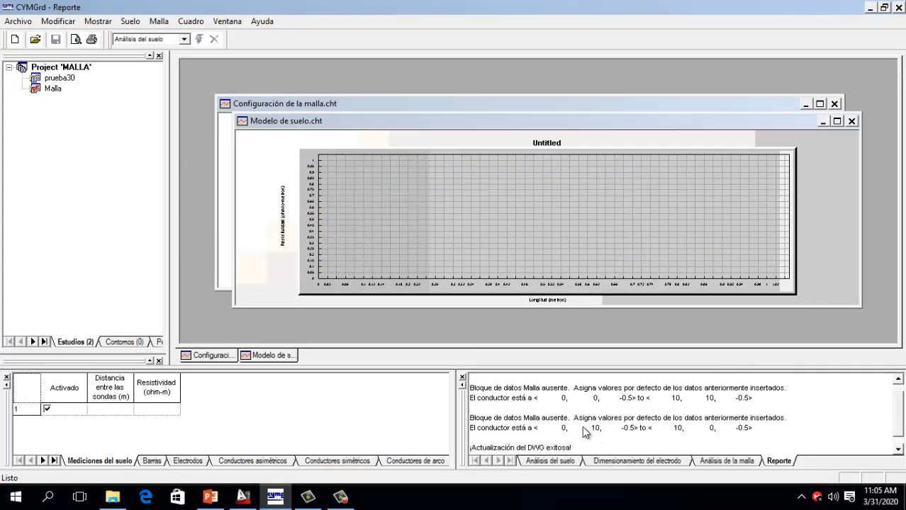
left_click_drag(506, 452, 571, 453)
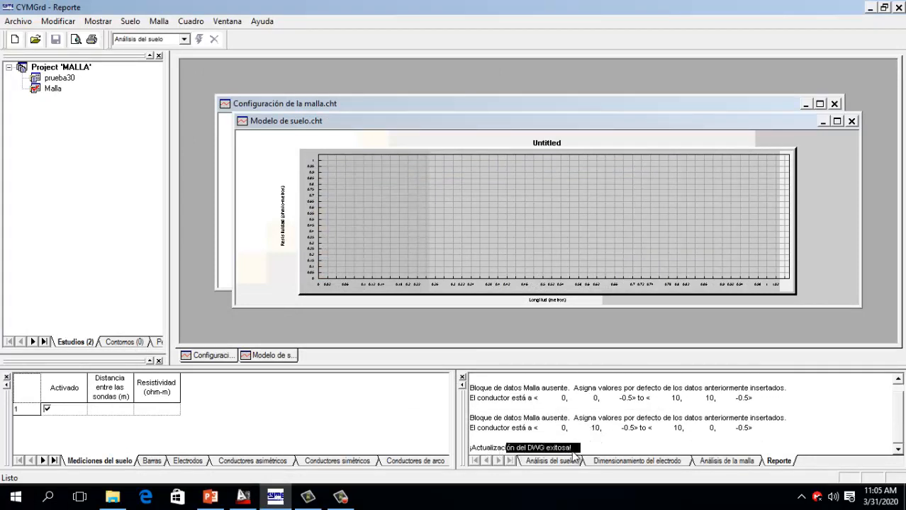
Import the electrodes from the Autocad_CYMGrd_2000 drawing into the Malla study and bring up the grid configuration chart.
left_click(160, 22)
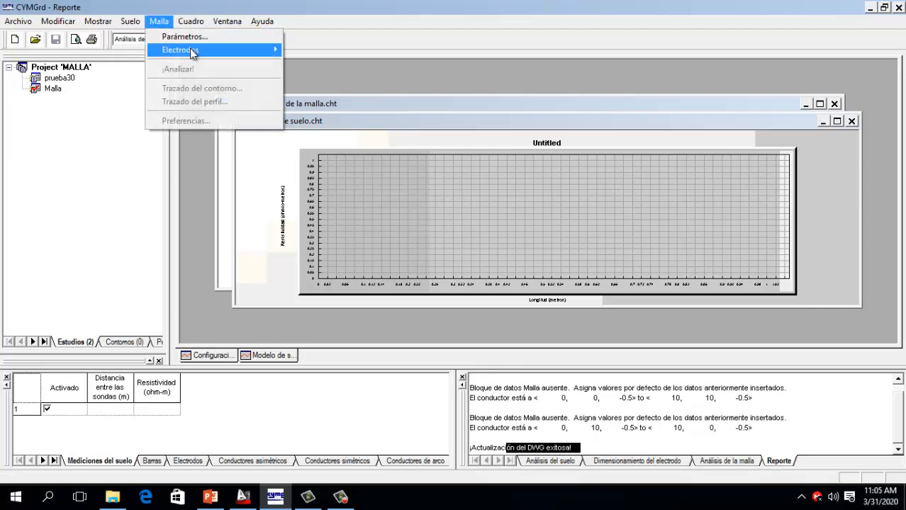
mouse_move(190, 48)
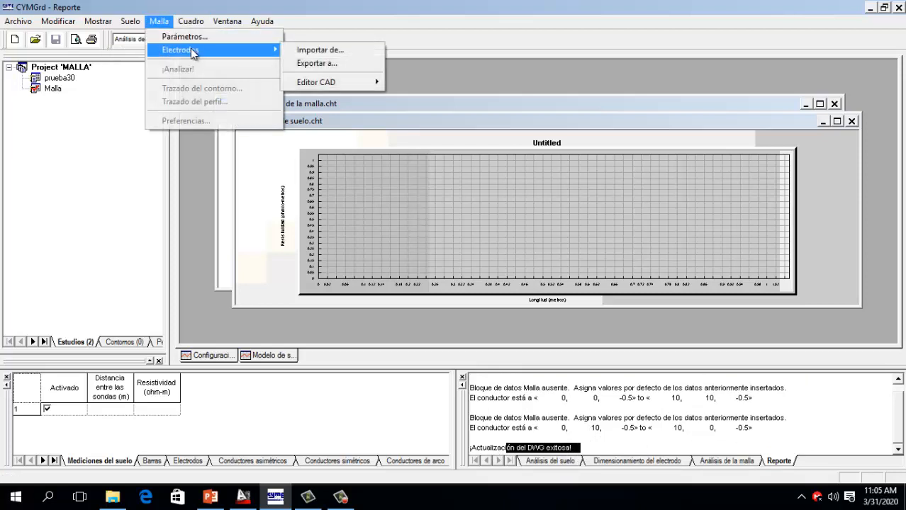
left_click(353, 54)
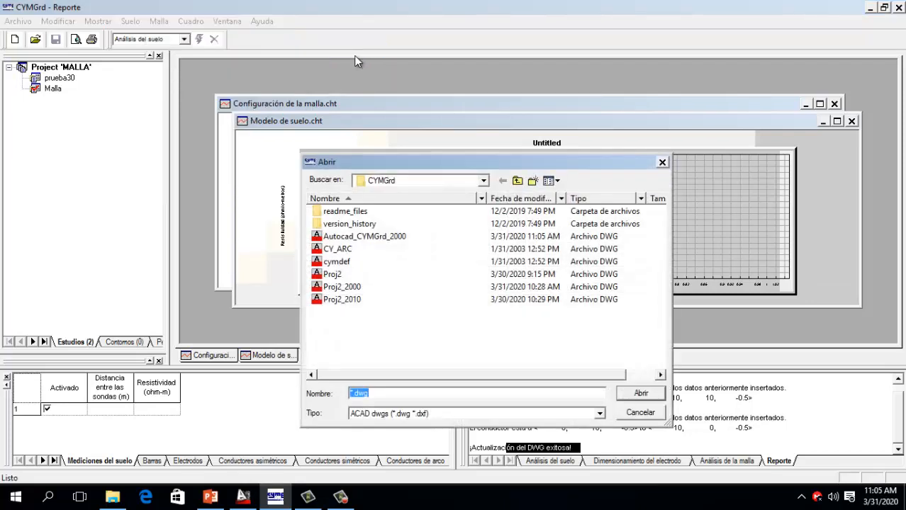
left_click(368, 240)
left_click(640, 394)
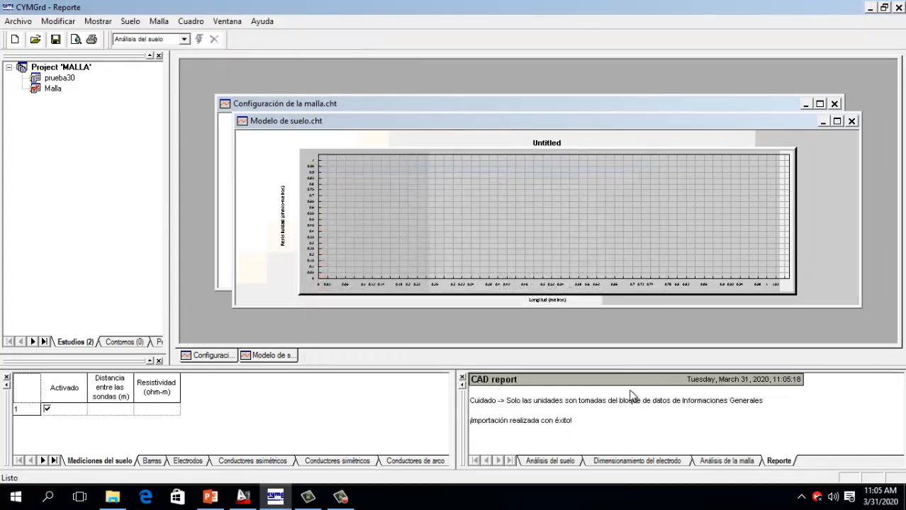
left_click(217, 358)
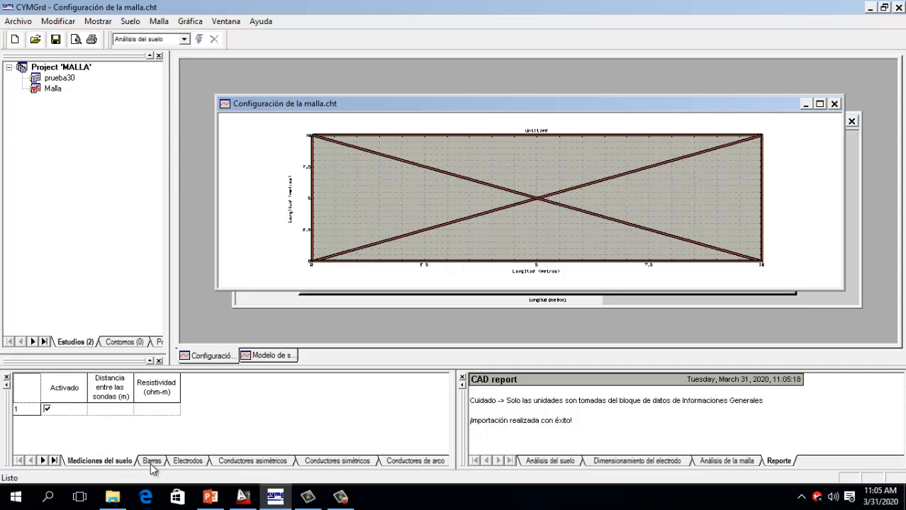
Look through the symmetric, arc and asymmetric conductor tables to examine the coordinates and depths of the imported conductors.
left_click(324, 462)
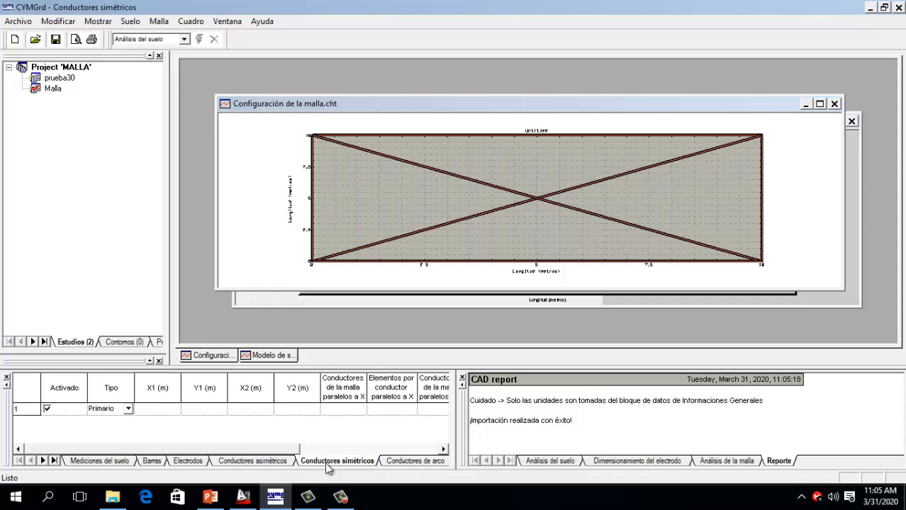
left_click(389, 462)
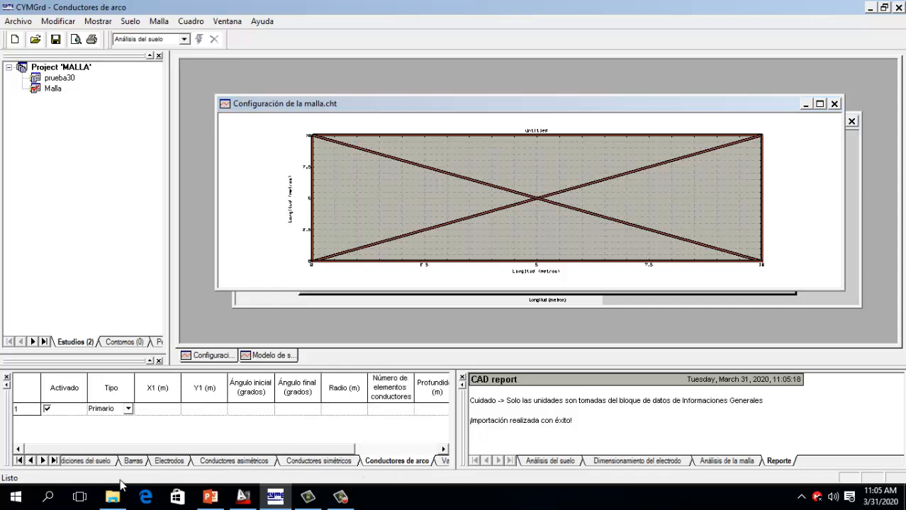
left_click(43, 462)
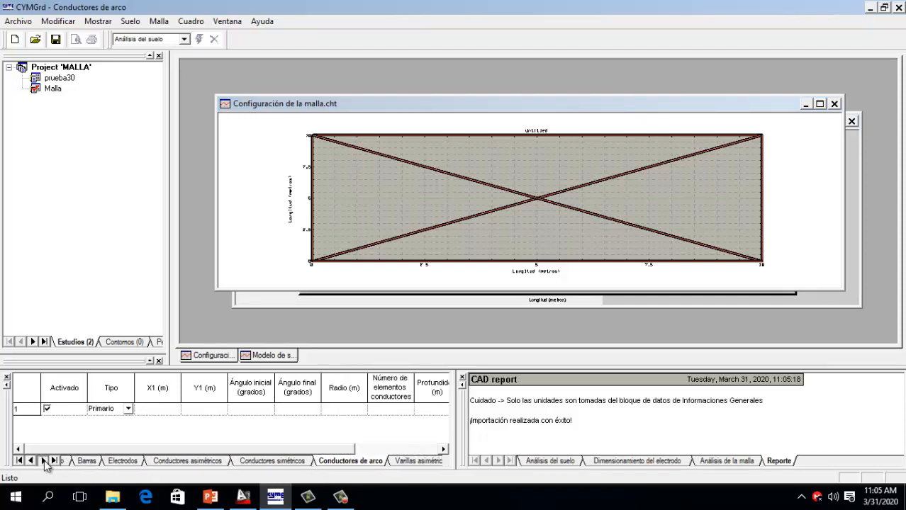
left_click(43, 461)
left_click(43, 462)
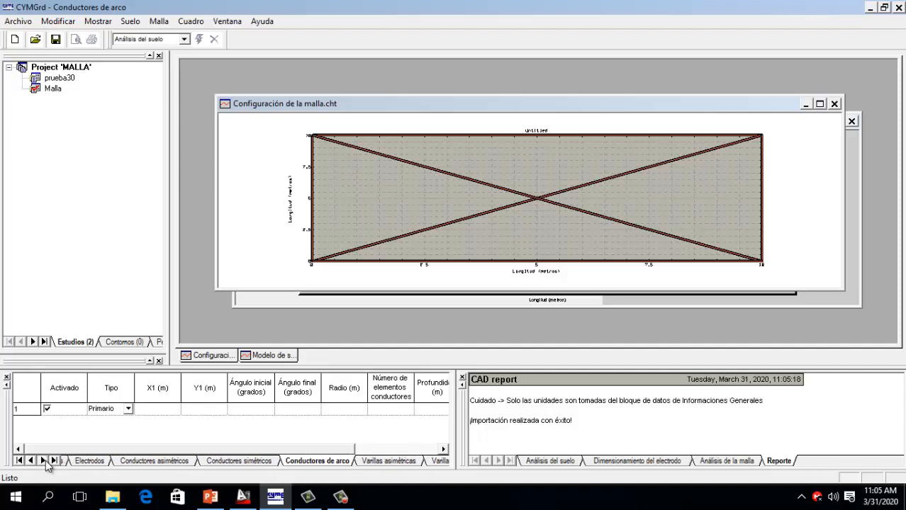
left_click(226, 462)
left_click(166, 465)
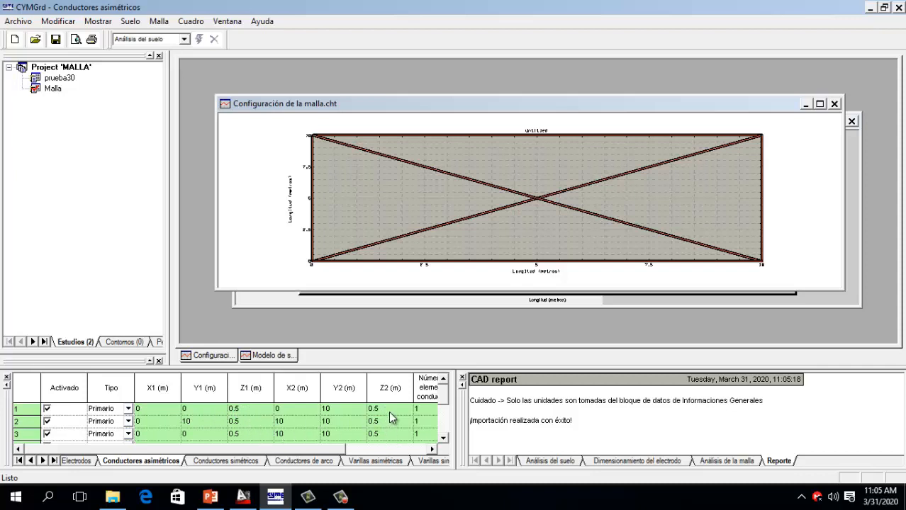
Examine the diameters of the first three imported conductors in the asymmetric conductors table.
left_click(432, 449)
left_click(431, 449)
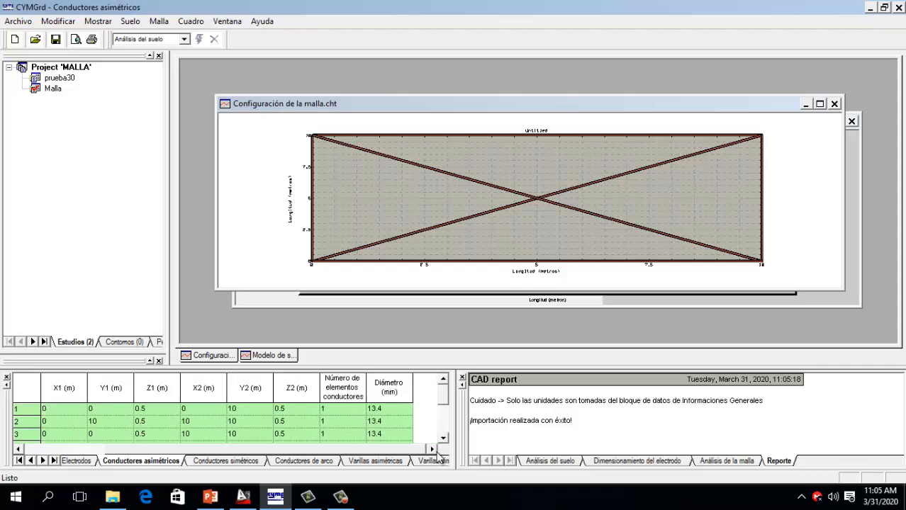
left_click(385, 410)
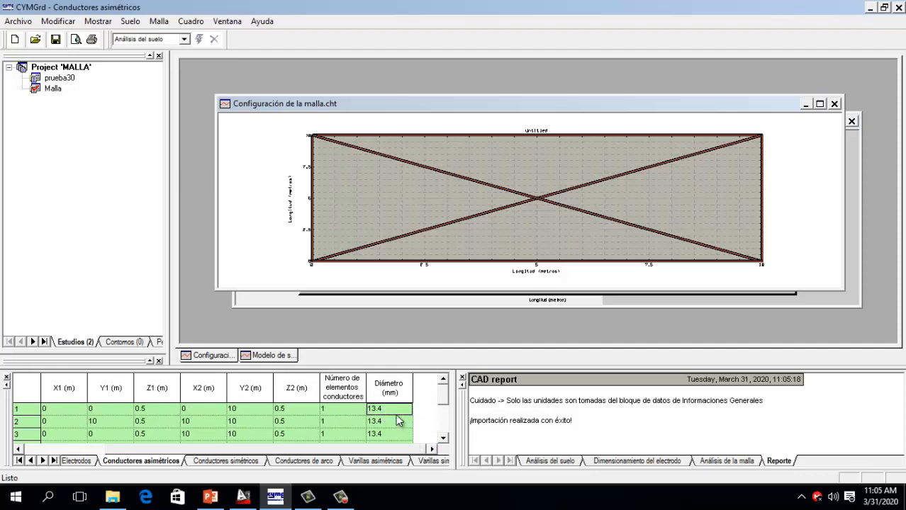
left_click(398, 422)
left_click(392, 435)
left_click_drag(346, 450, 271, 449)
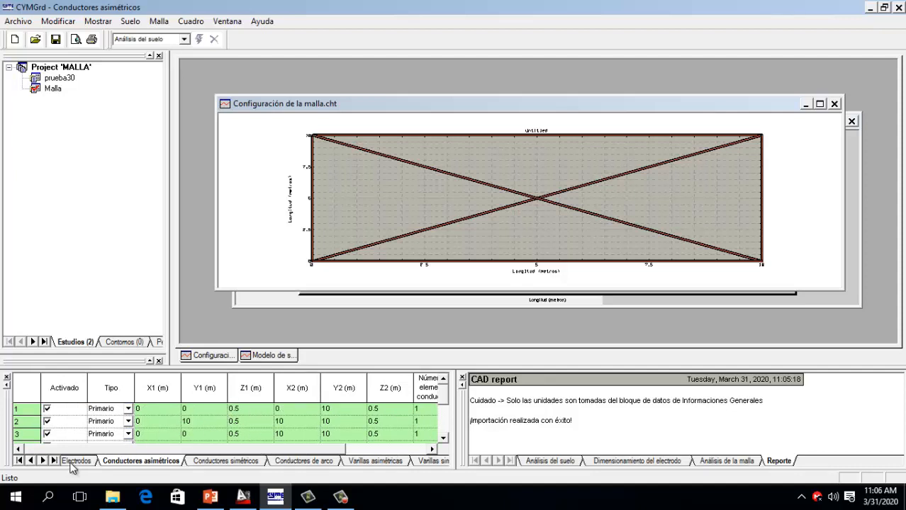
Bring up the soil measurements table (Mediciones del suelo) of the Malla study.
left_click(30, 461)
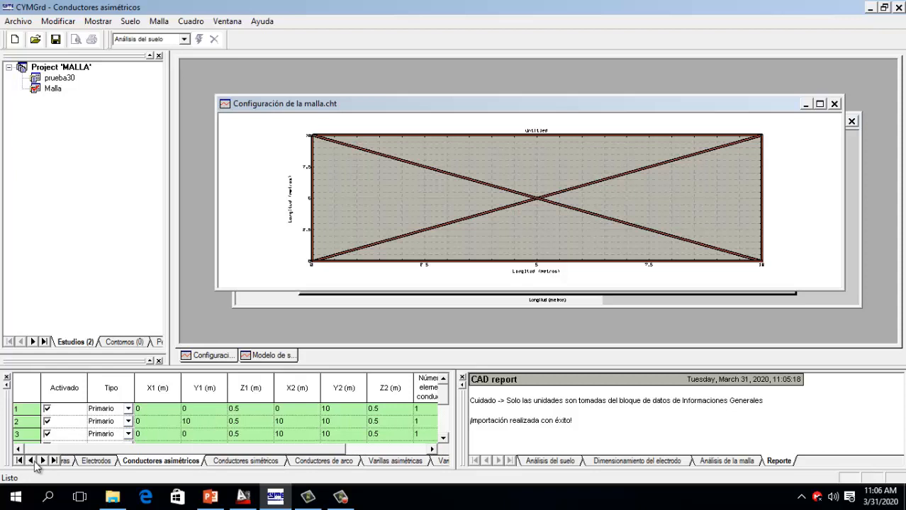
left_click(30, 461)
left_click(30, 461)
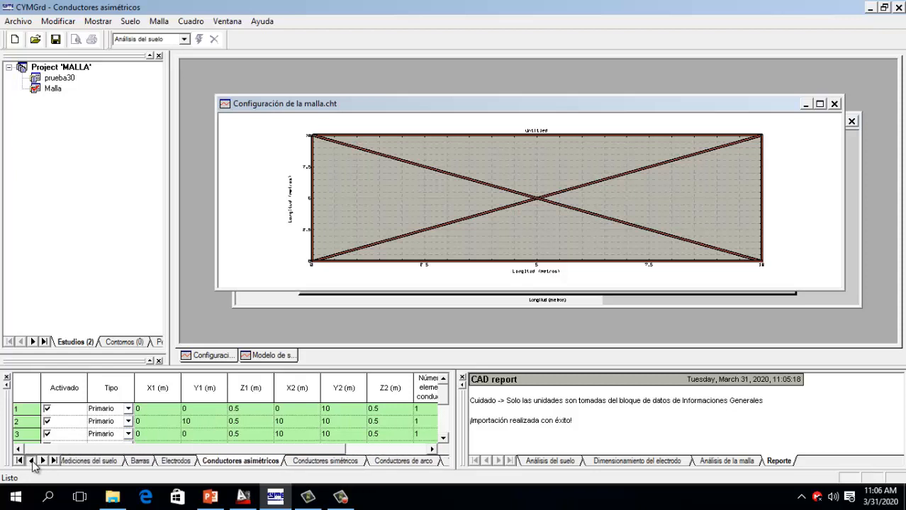
left_click(104, 461)
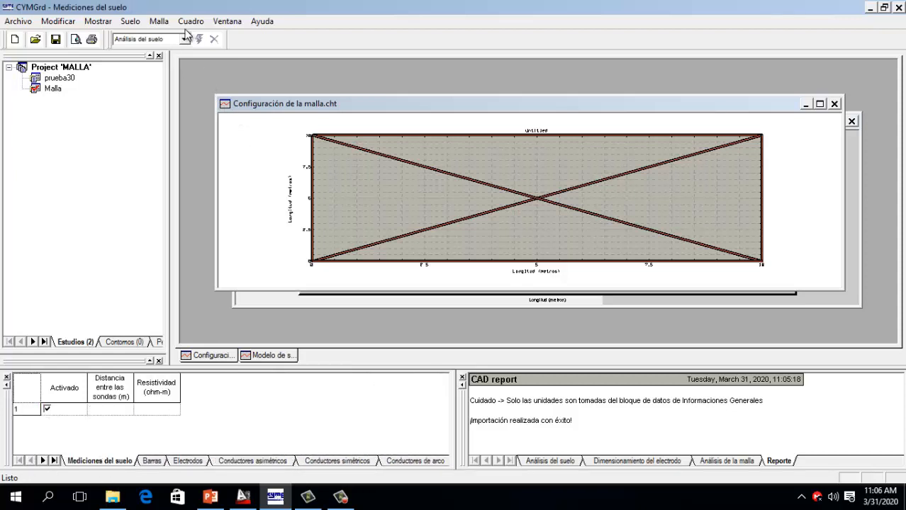
Look through the grid parameters and accept them with Z infinito as the equivalent parallel Z specification.
left_click(131, 22)
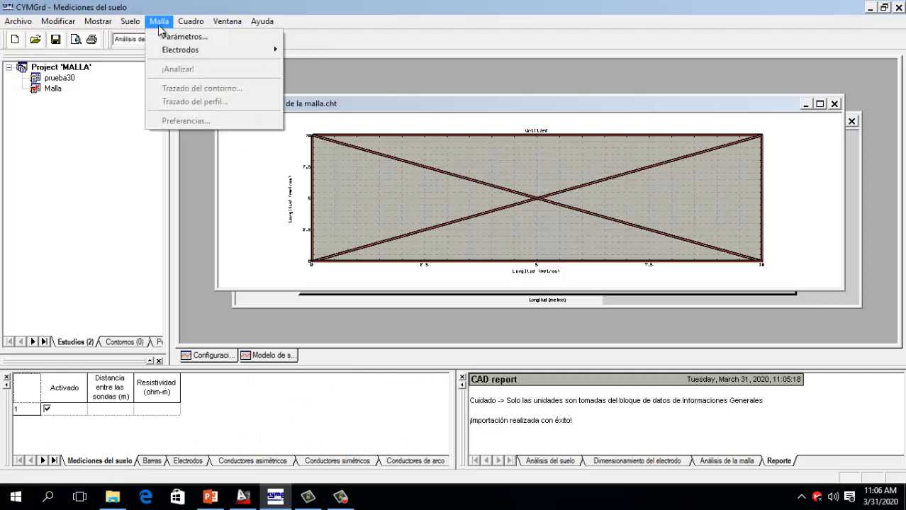
left_click(158, 21)
left_click(158, 21)
left_click(177, 36)
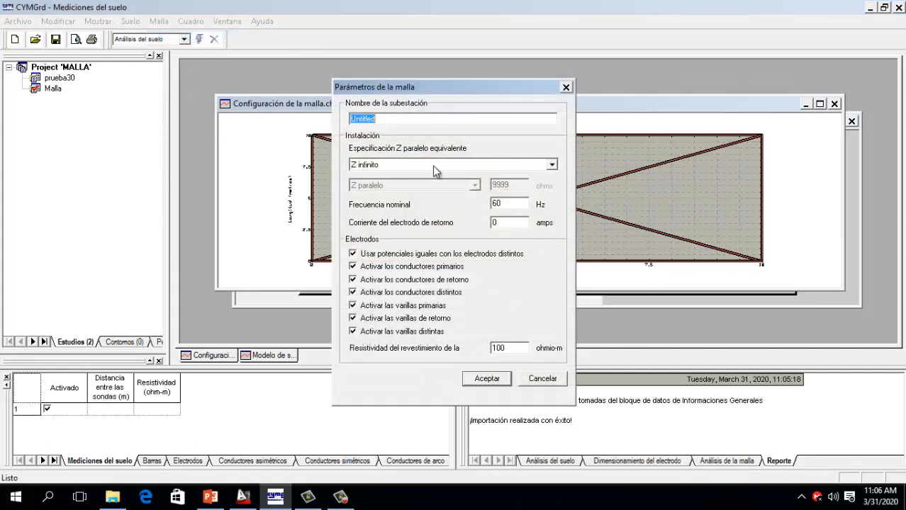
left_click(553, 166)
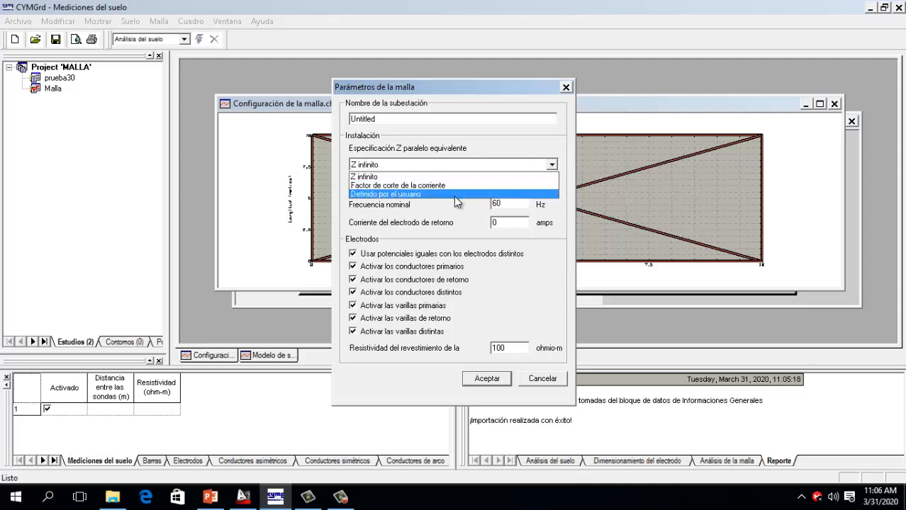
left_click(554, 168)
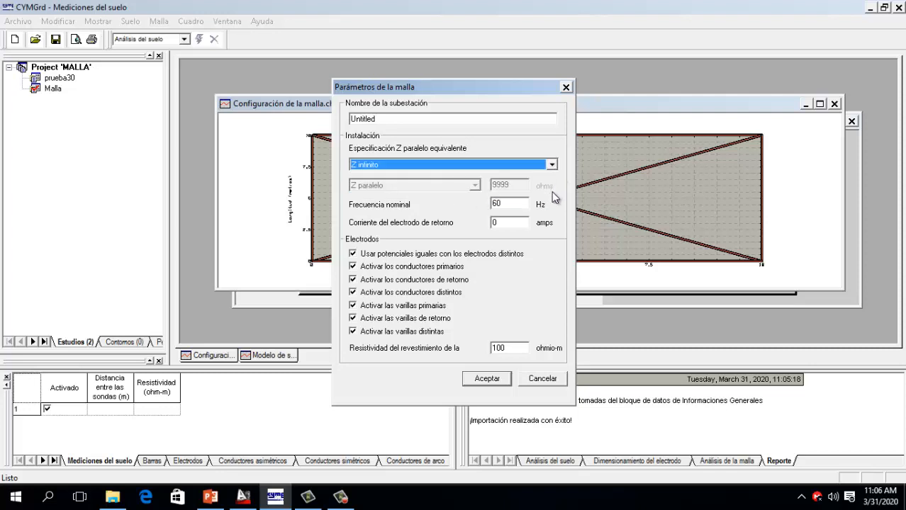
left_click(491, 379)
Set the soil model to Definido por el usuario, with an upper-layer resistivity of 100 ohm-m and a new lower-layer resistivity.
left_click(134, 22)
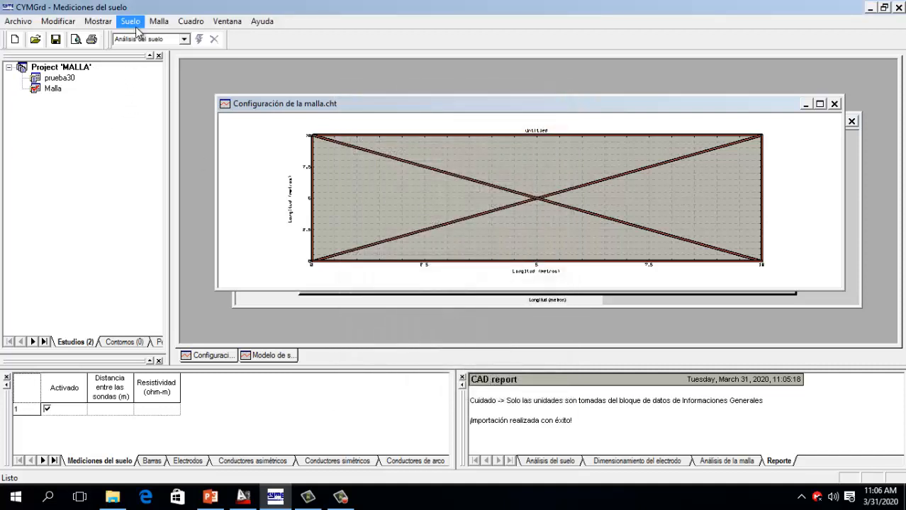
left_click(149, 36)
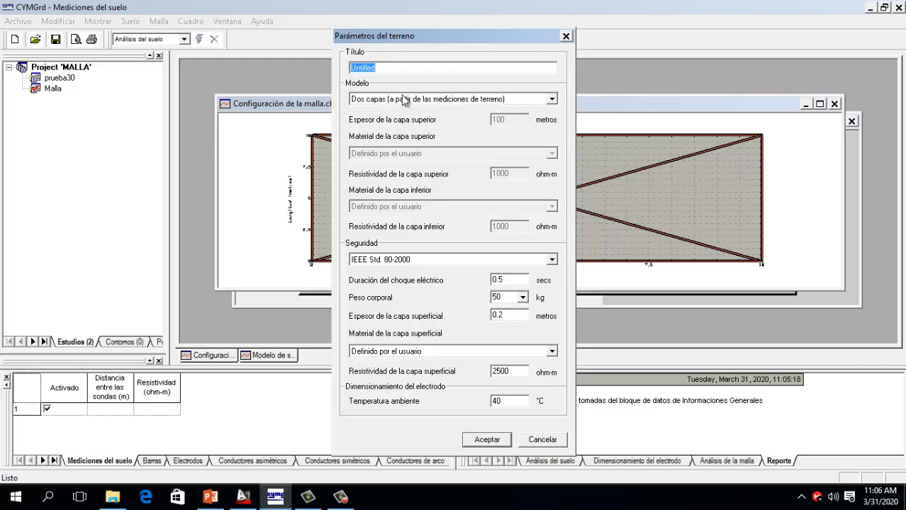
left_click(537, 101)
left_click(530, 126)
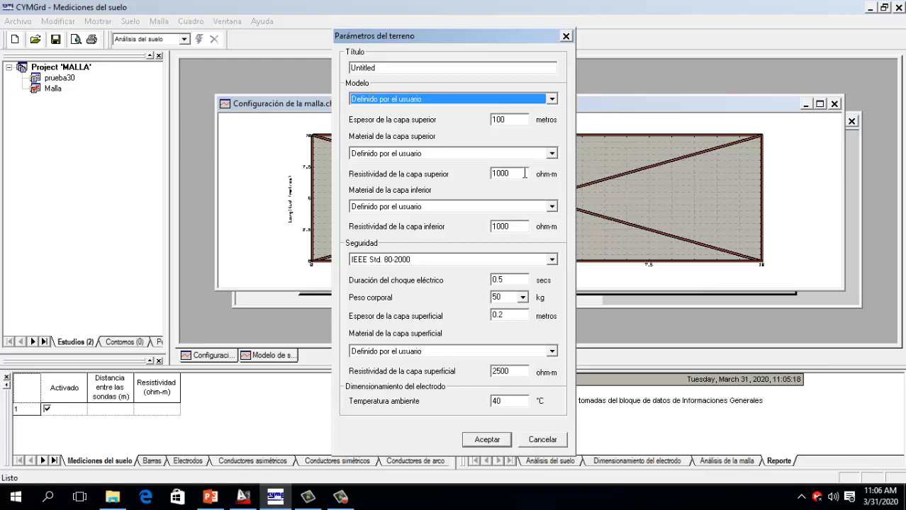
left_click_drag(522, 173, 481, 174)
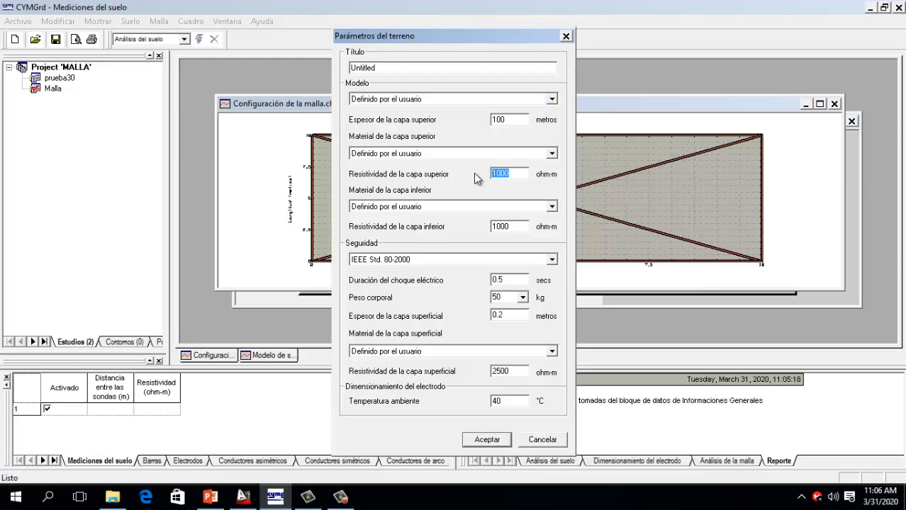
type("100")
left_click_drag(514, 226, 484, 228)
type("1")
double_click(515, 298)
left_click_drag(519, 372, 486, 377)
left_click(487, 440)
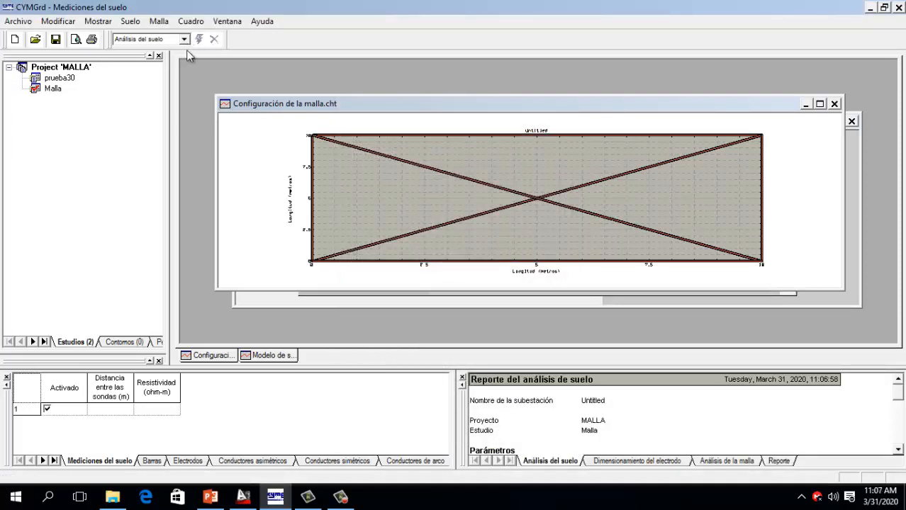
Check the bus fault data and activate the Copper commercial hard-drawn conductor in row 2 of the electrodes table.
left_click(151, 462)
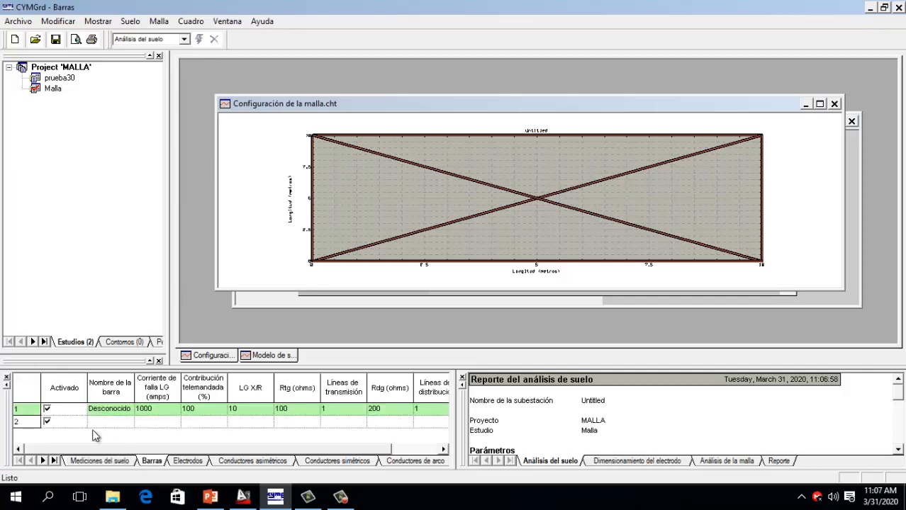
left_click(147, 412)
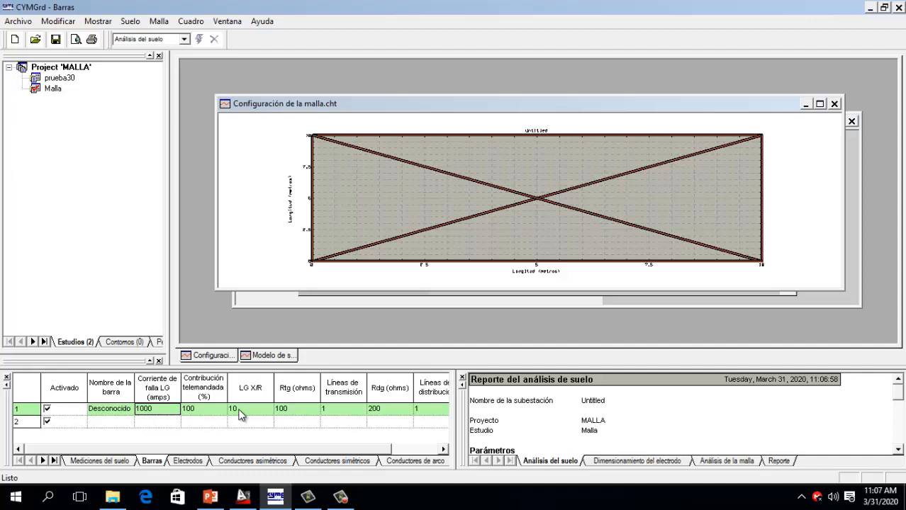
left_click(186, 461)
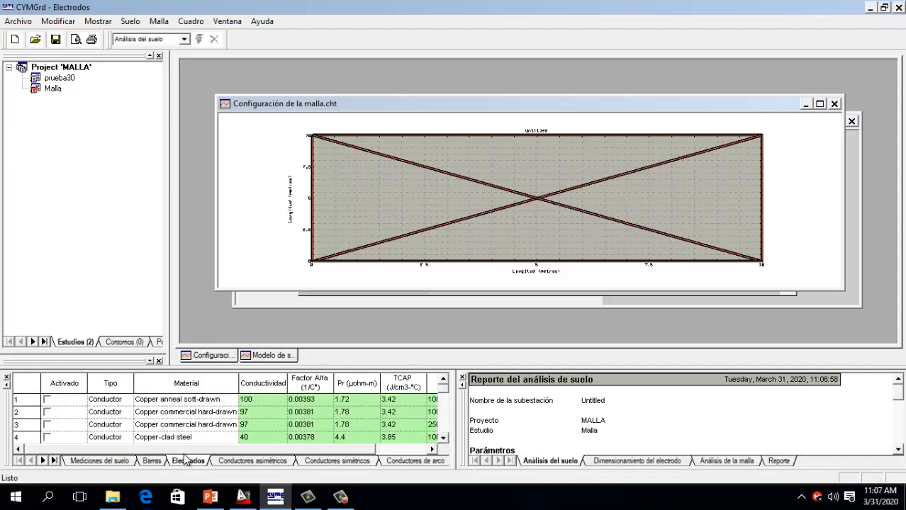
left_click(47, 414)
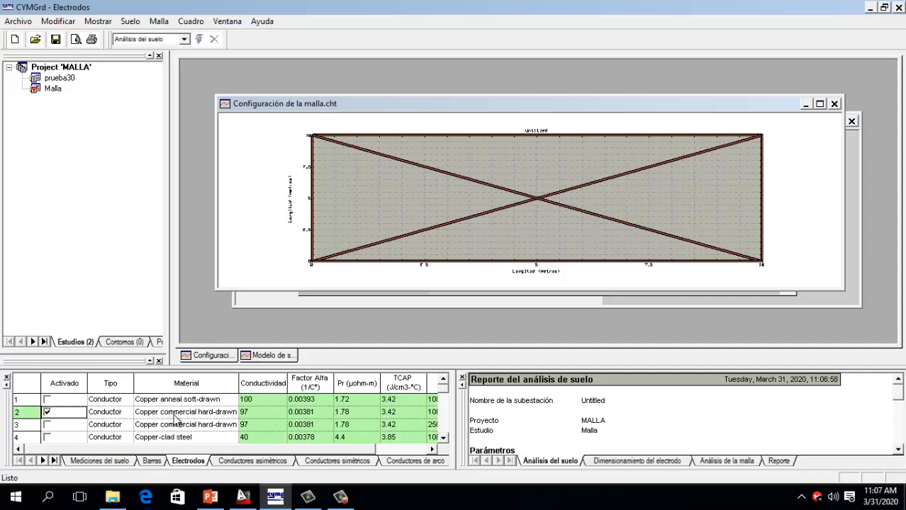
left_click(254, 462)
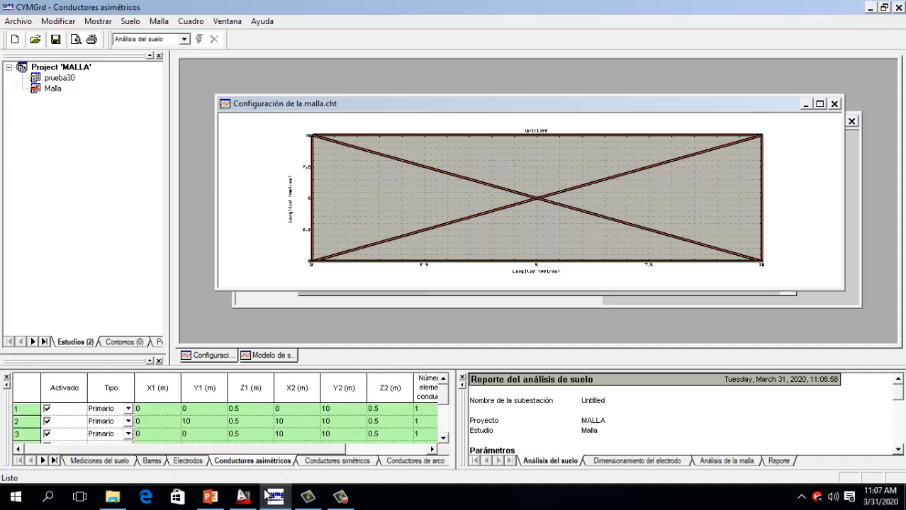
Save the study and run the grid analysis, reading its report through to the ground potential rise and resistance.
left_click(56, 39)
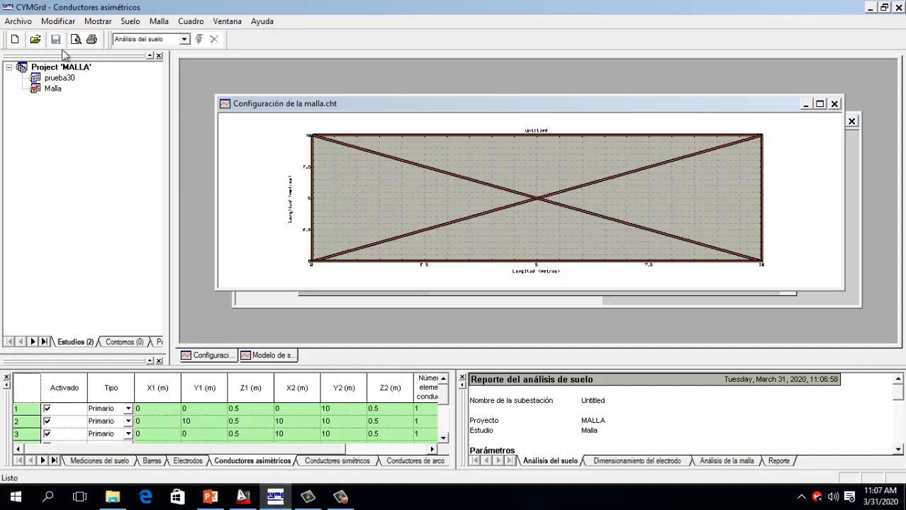
left_click(184, 39)
left_click(168, 52)
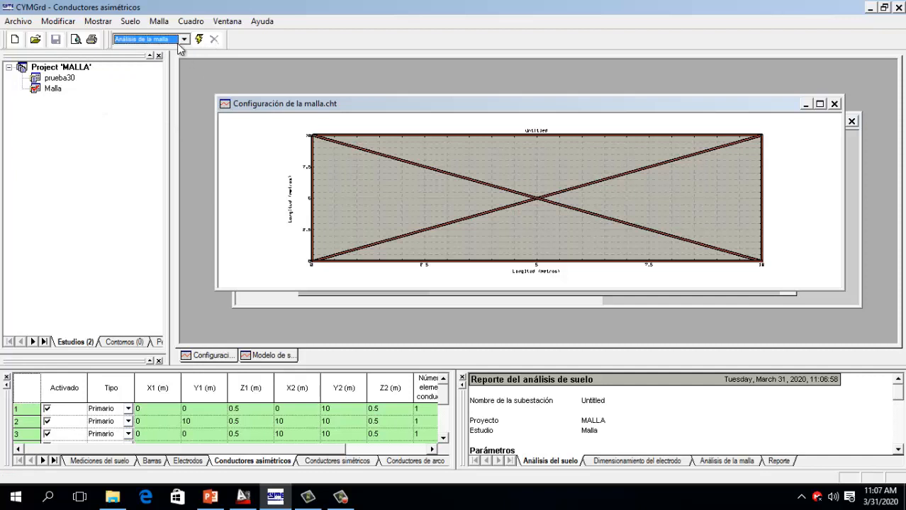
left_click(201, 39)
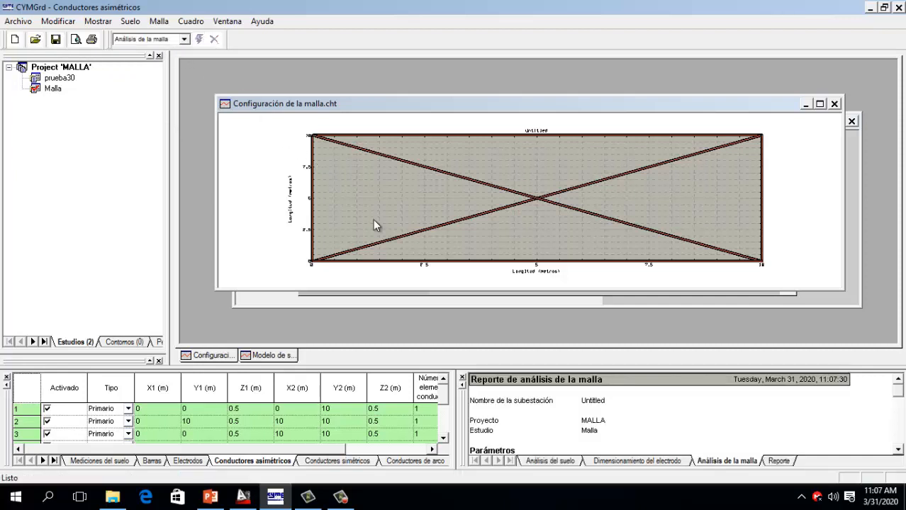
scroll(638, 423, "down", 15)
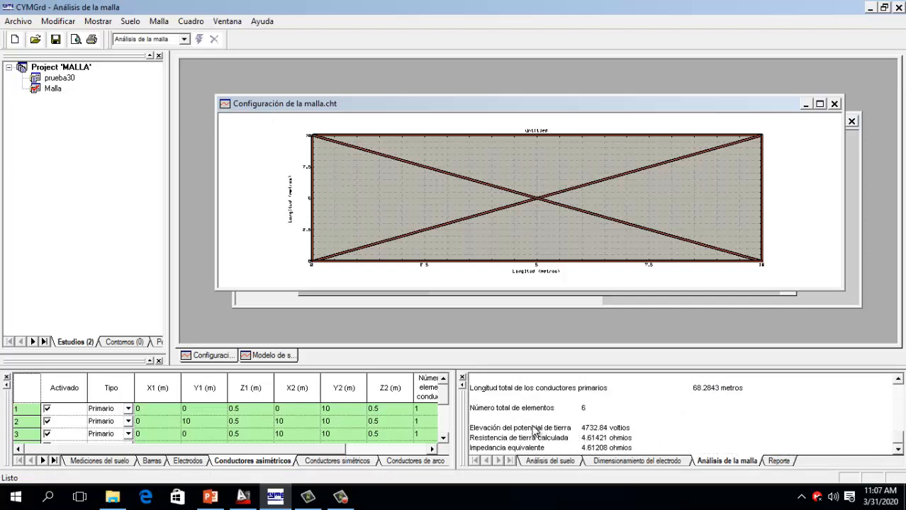
Generate the potential contour diagram of the grid with the default contour parameters.
left_click(184, 39)
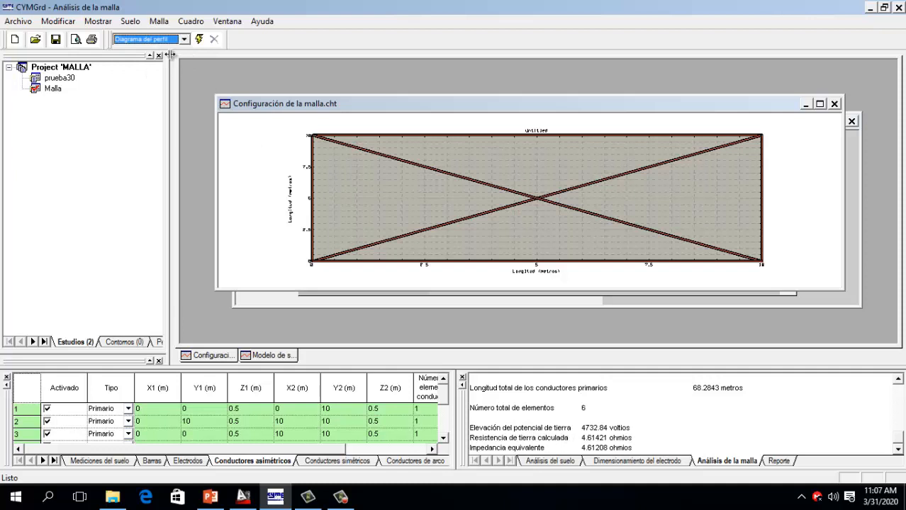
left_click(183, 41)
left_click(176, 70)
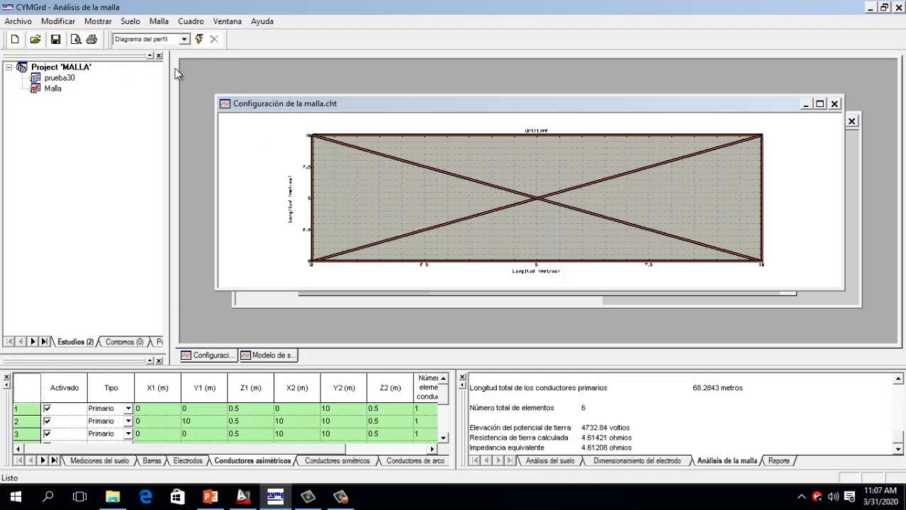
left_click(198, 39)
left_click(474, 321)
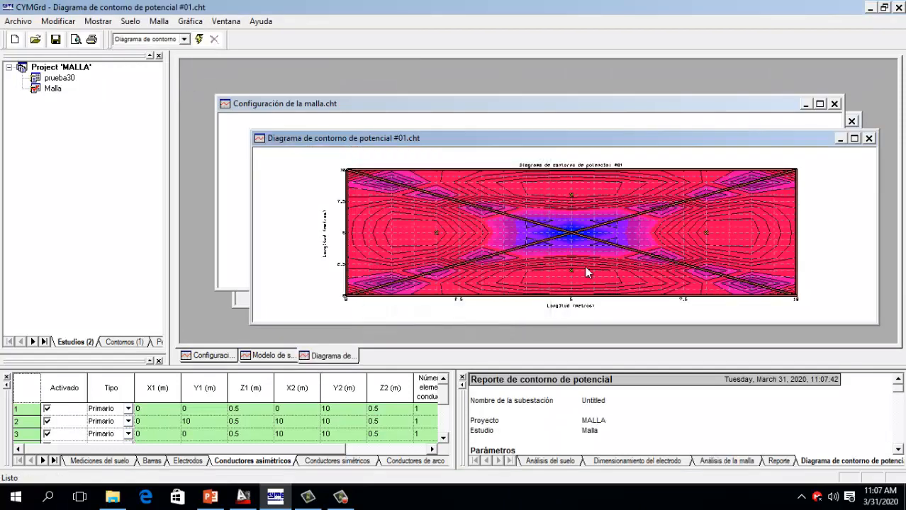
Generate the potential profile diagram with the default profile from (0, 0) to (10, 10) and maximize its chart.
left_click(184, 39)
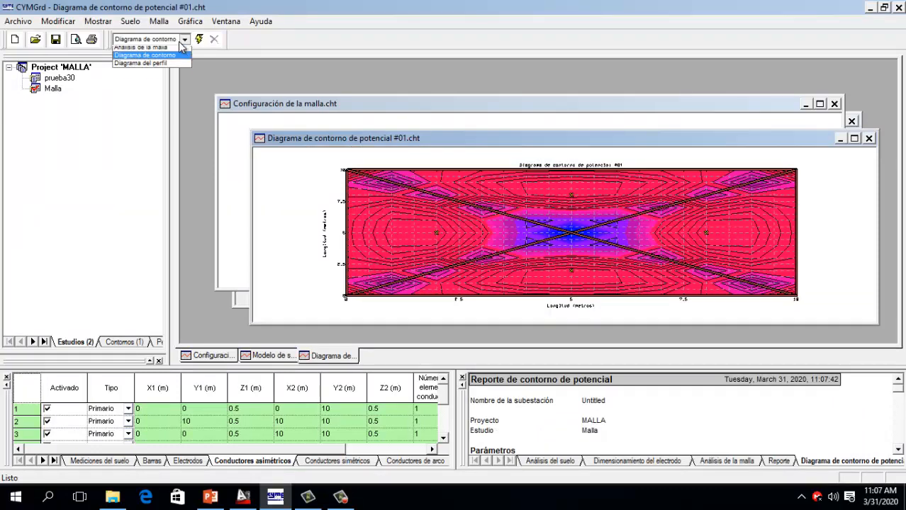
left_click(176, 69)
left_click(199, 40)
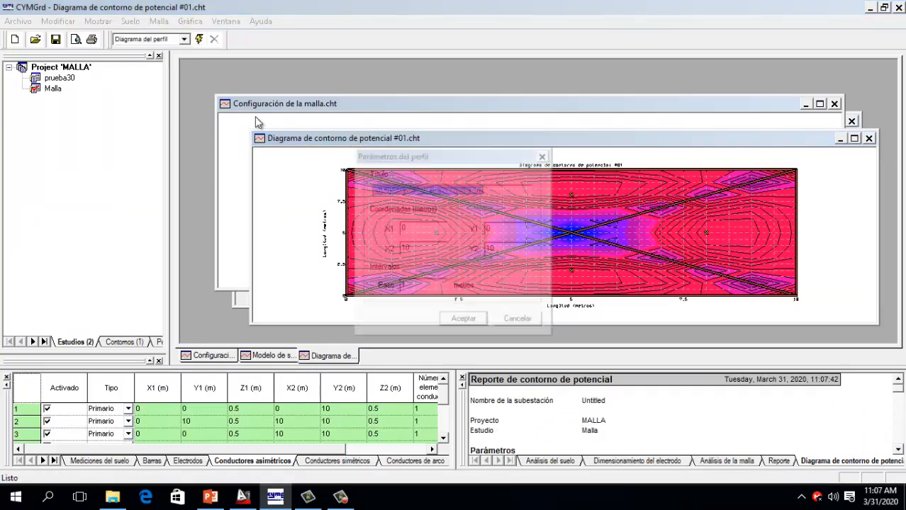
left_click(476, 319)
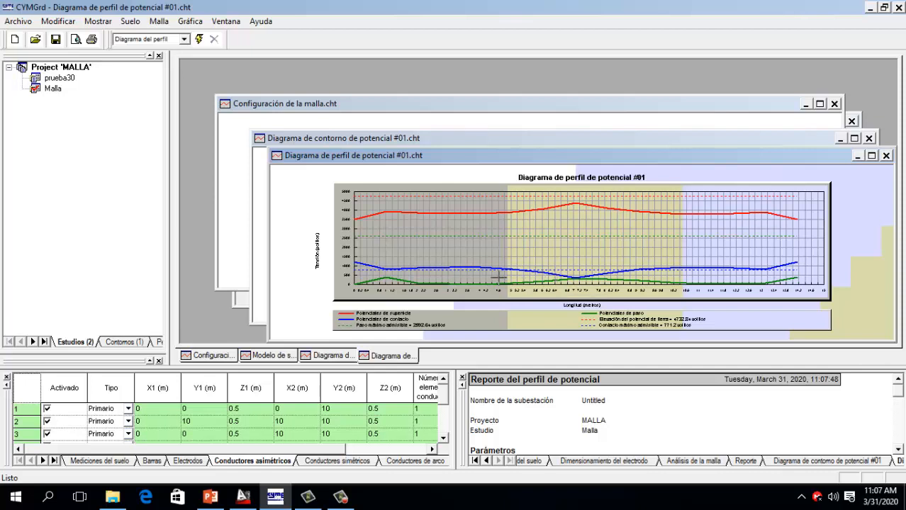
left_click(871, 156)
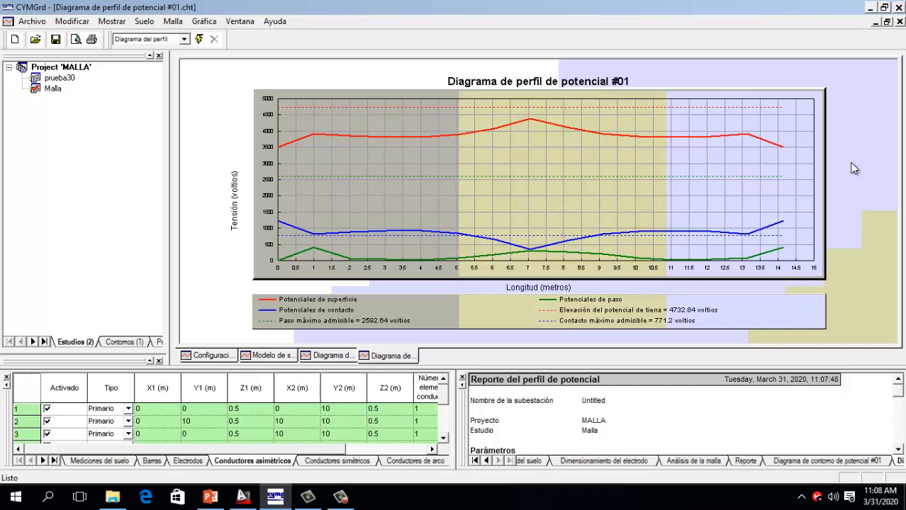
left_click(340, 497)
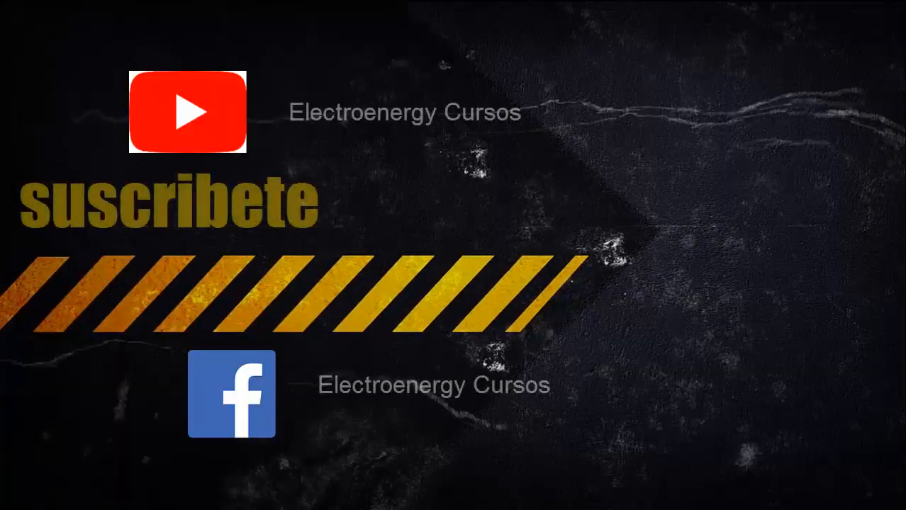